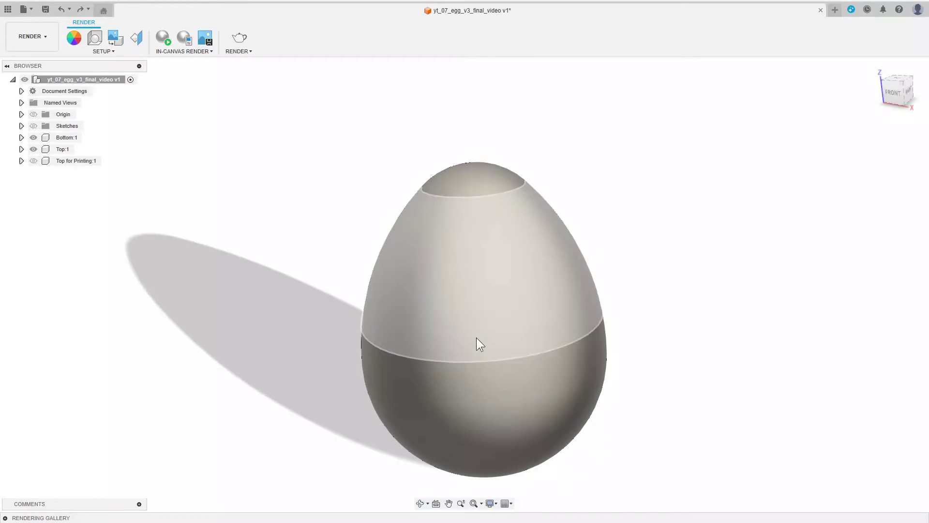
- Lift the Top half to reveal the threads and orbit to view the locking tabs
left_click_drag(476, 337, 471, 276)
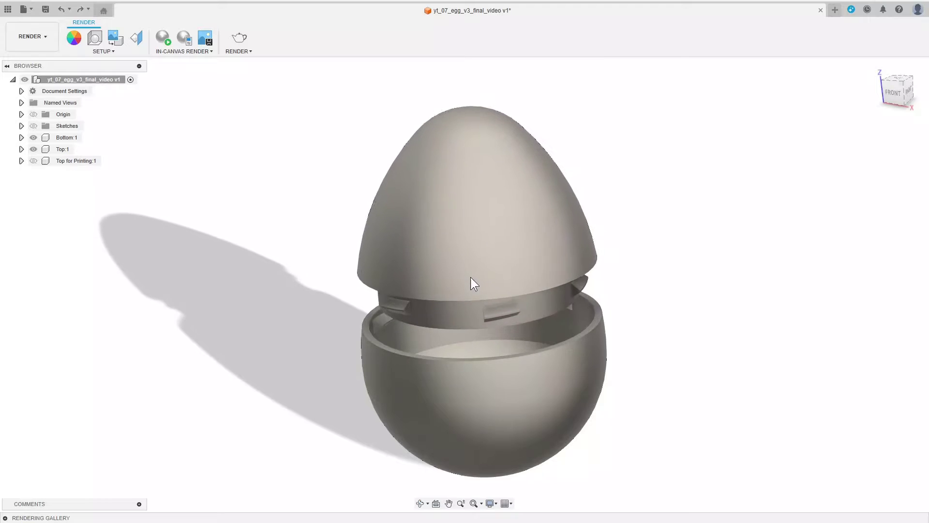
scroll(396, 283, "up", 2)
scroll(395, 284, "up", 2)
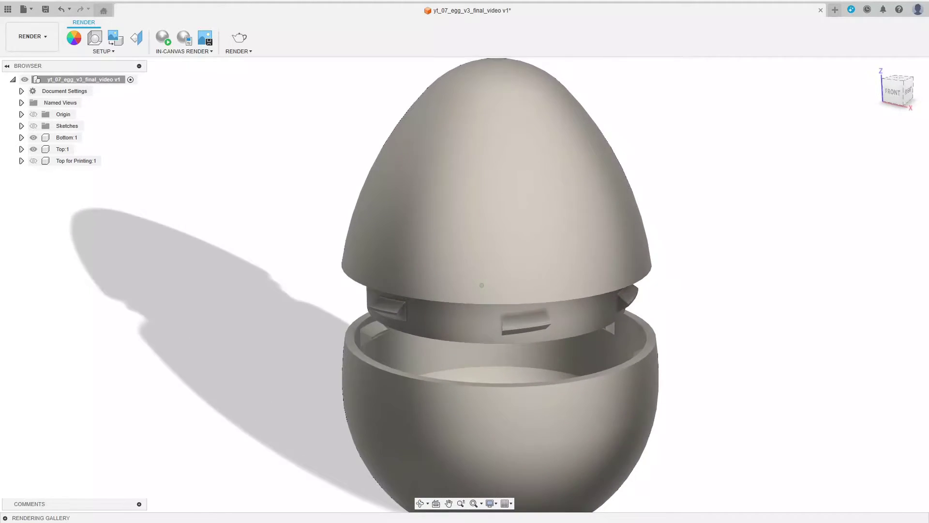
scroll(396, 283, "up", 2)
scroll(396, 283, "up", 2)
middle_click_drag(483, 276, 443, 276, "shift")
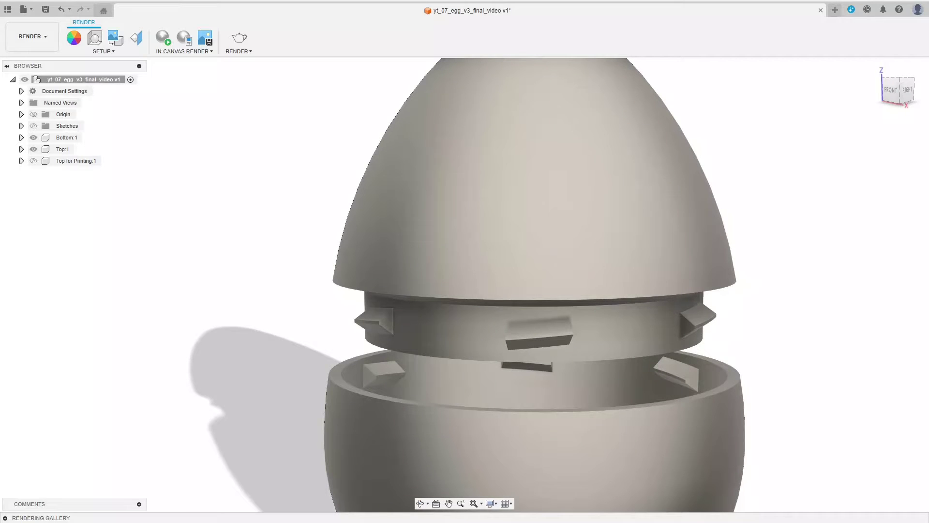
scroll(457, 276, "down", 1)
scroll(457, 276, "down", 2)
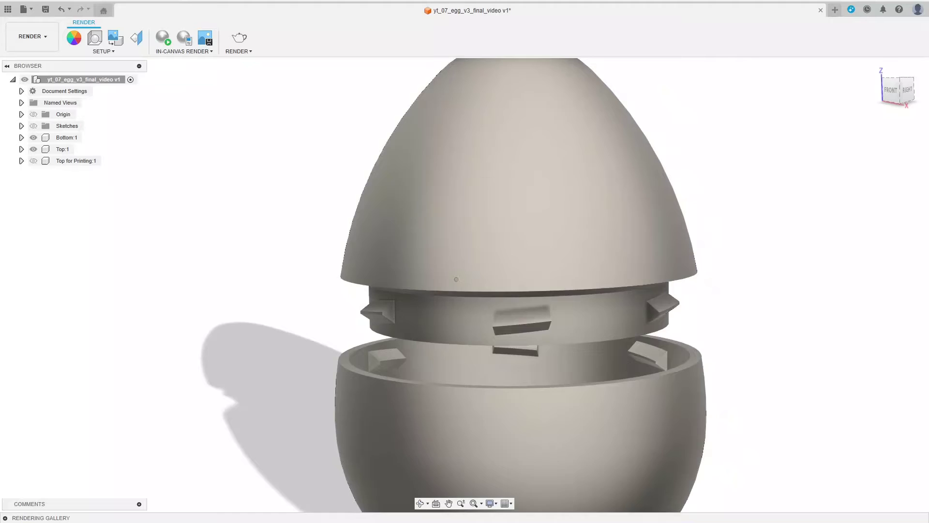
scroll(457, 276, "down", 2)
scroll(456, 276, "down", 2)
scroll(457, 276, "down", 2)
scroll(457, 276, "down", 2)
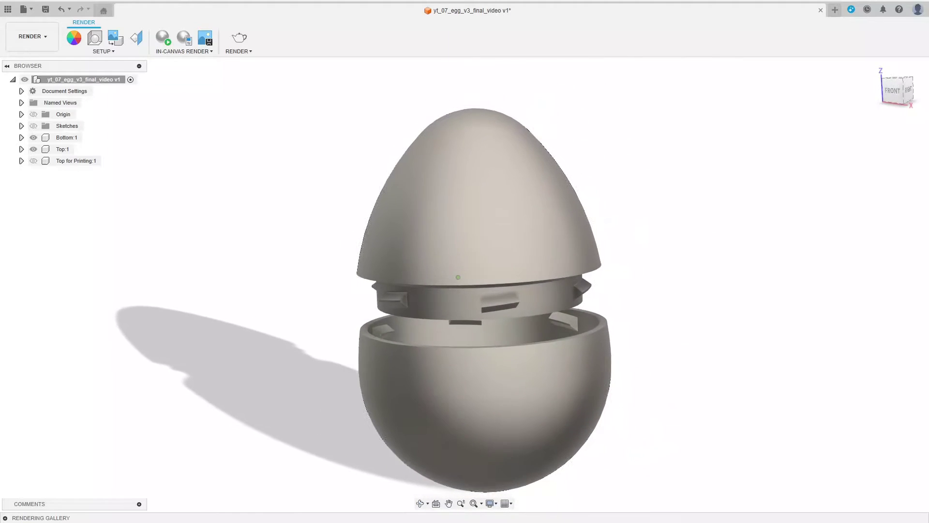
scroll(456, 277, "down", 1)
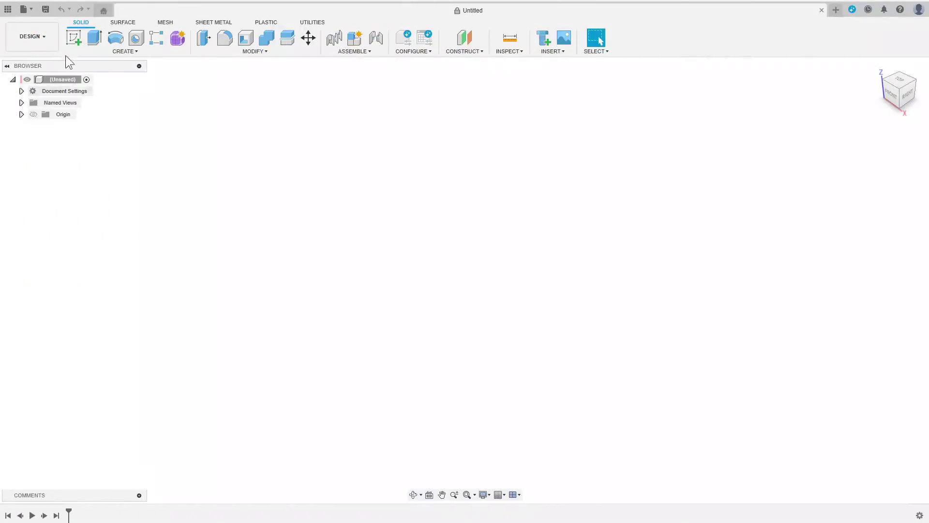
- Start a sketch on the front plane with two circles forming the egg outline
left_click(73, 38)
left_click(490, 278)
key("c")
left_click(465, 220)
left_click(465, 220)
left_click(466, 195)
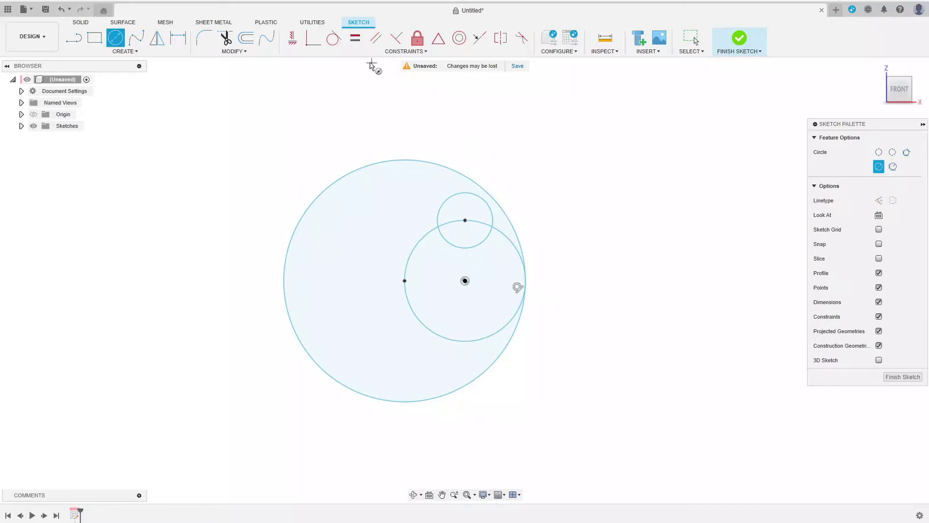
- Trim the unwanted arcs and remove the left half, leaving a half-egg profile
key("l")
left_click(404, 280)
left_click(465, 280)
key("t")
left_click(482, 236)
left_click(234, 50)
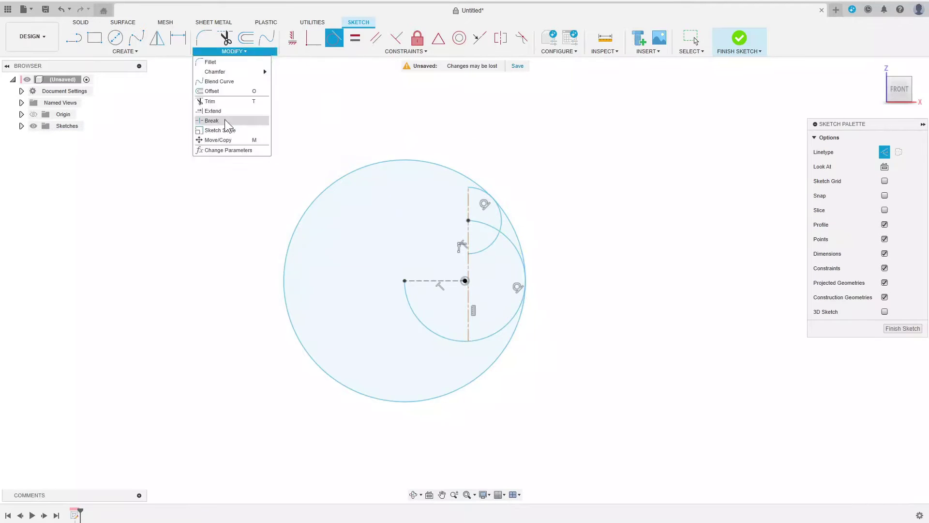
left_click(208, 121)
- Dimension the half-egg 55 mm tall and offset the outline into a thin wall
key("d")
left_click(461, 254)
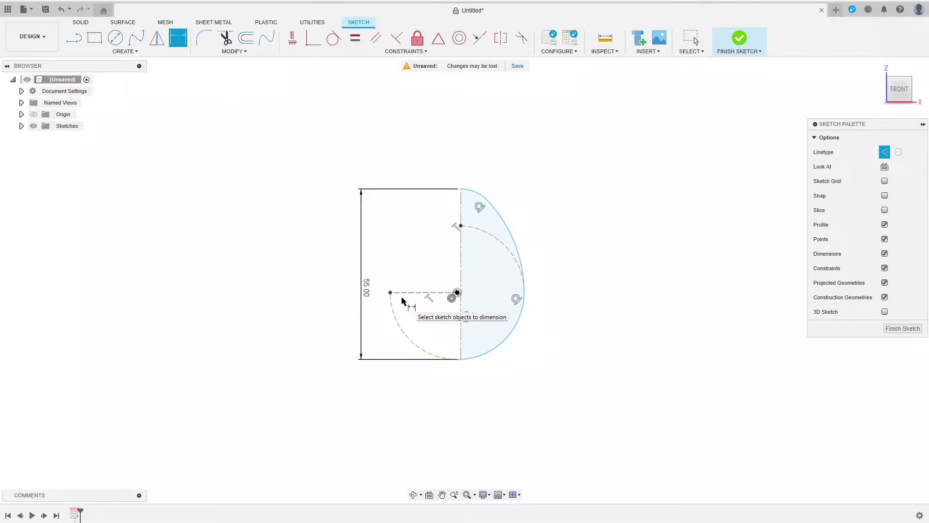
left_click(405, 297)
type("55")
key("Return")
key("o")
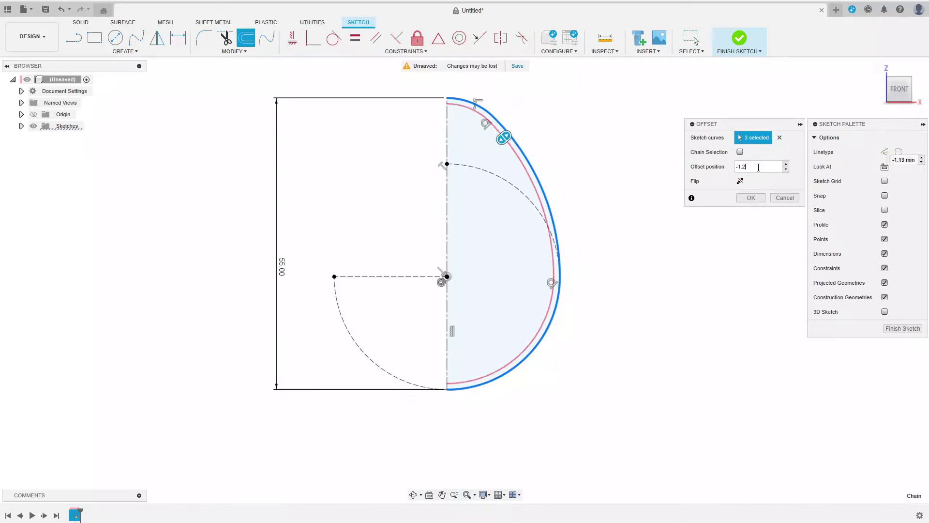
left_click(751, 198)
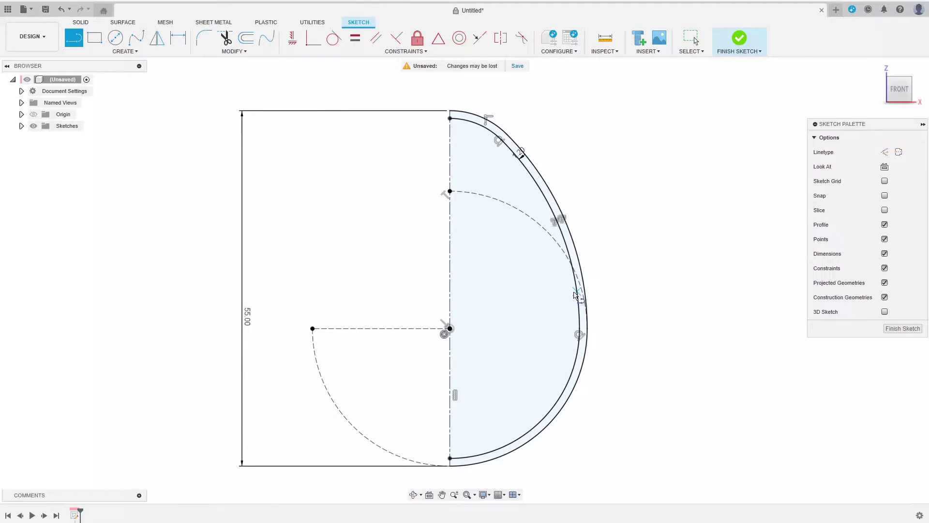
scroll(595, 281, "up", 1)
scroll(588, 244, "up", 3)
scroll(609, 289, "up", 2)
scroll(606, 288, "down", 1)
- Dimension the tab height from the origin and draw the thread tab profile lines on the wall
key("d")
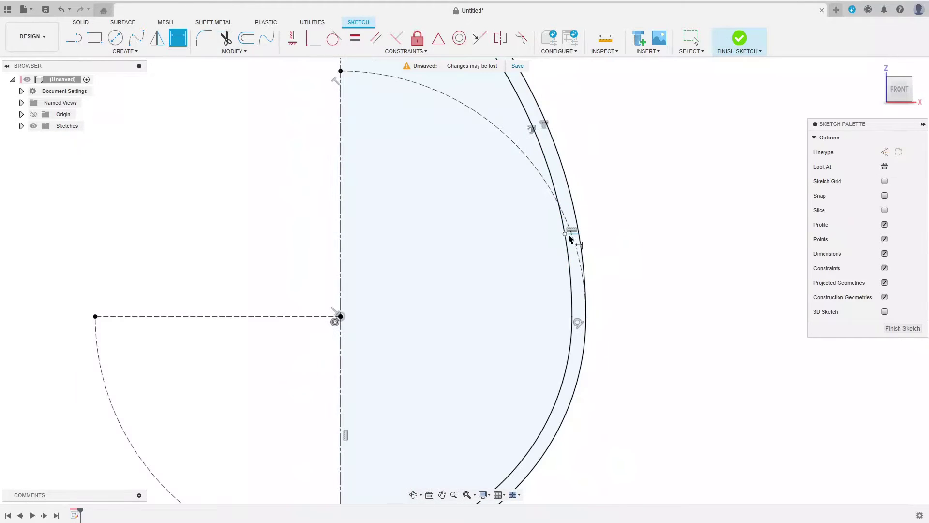
left_click(575, 233)
left_click(336, 321)
left_click(460, 285)
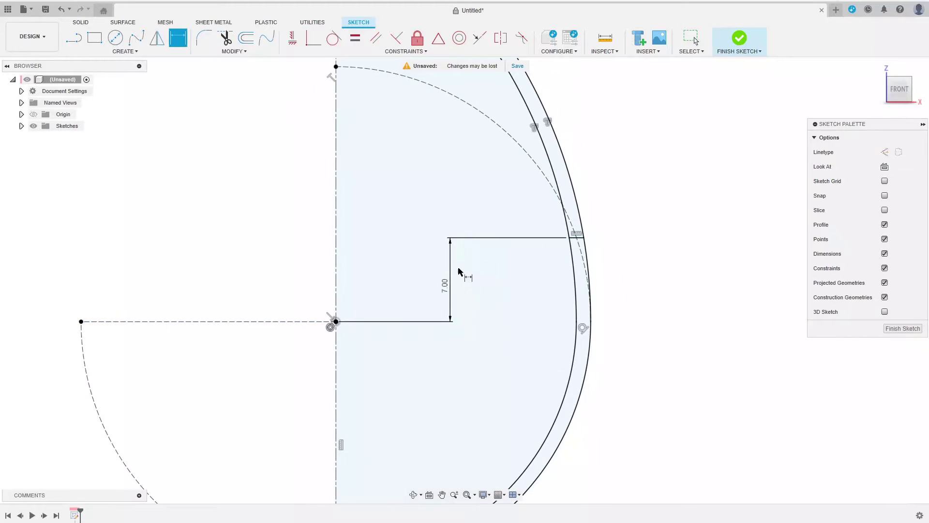
key("l")
scroll(514, 261, "up", 2)
left_click(583, 222)
left_click(506, 227)
left_click(506, 395)
left_click(545, 395)
key("d")
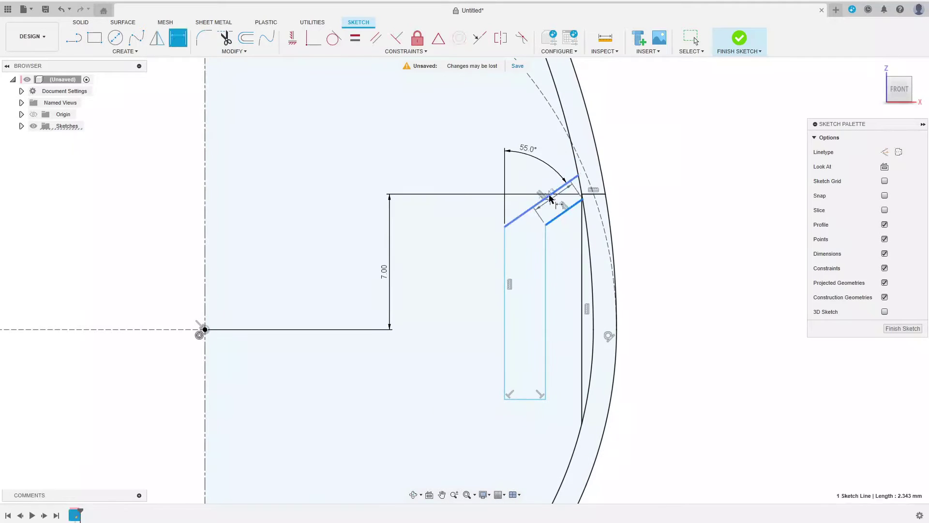
scroll(619, 271, "down", 2)
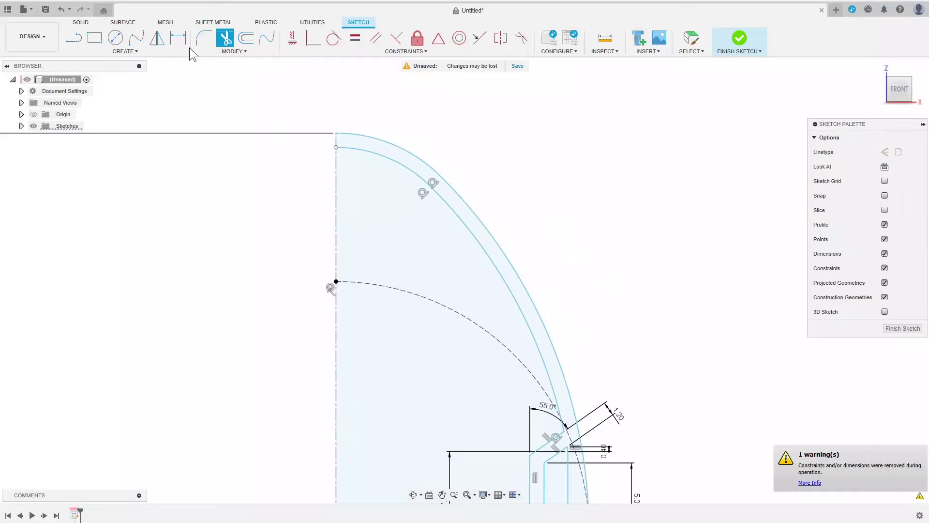
- Draw the slanted top inner line and dimension it 55° with a 4 mm top length
left_click(313, 38)
scroll(508, 305, "down", 1)
scroll(527, 351, "up", 2)
scroll(526, 350, "up", 1)
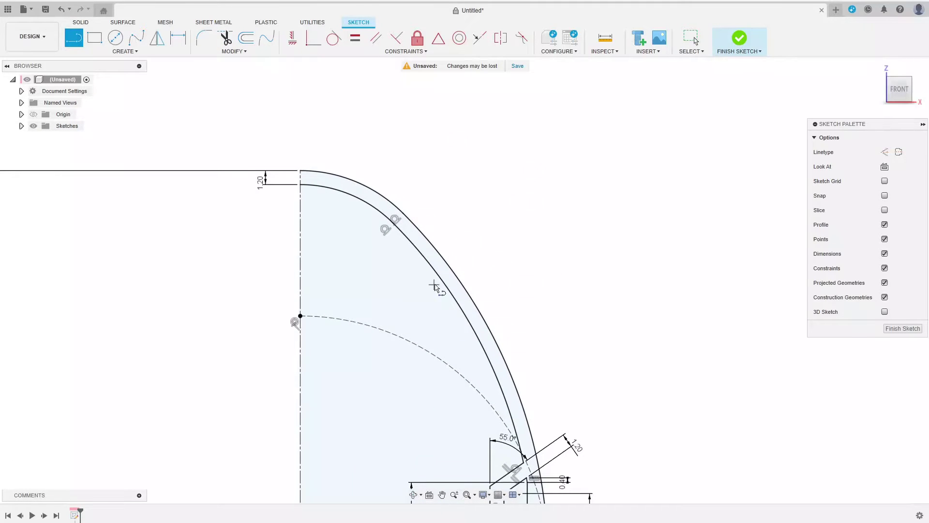
left_click(417, 256)
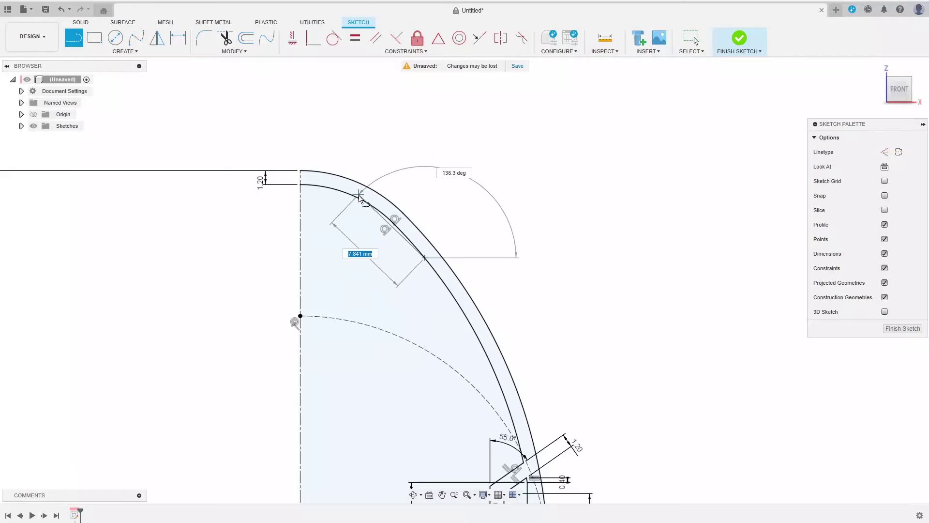
left_click(311, 191)
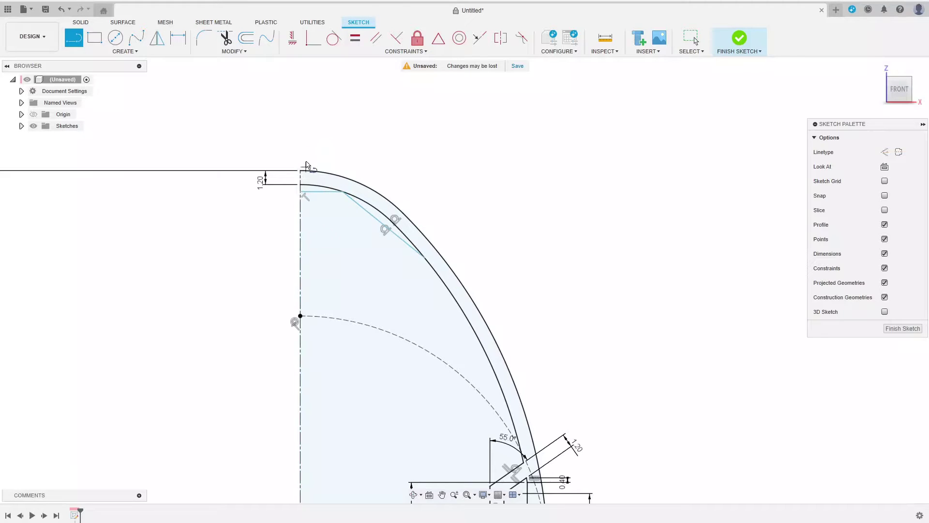
left_click(178, 39)
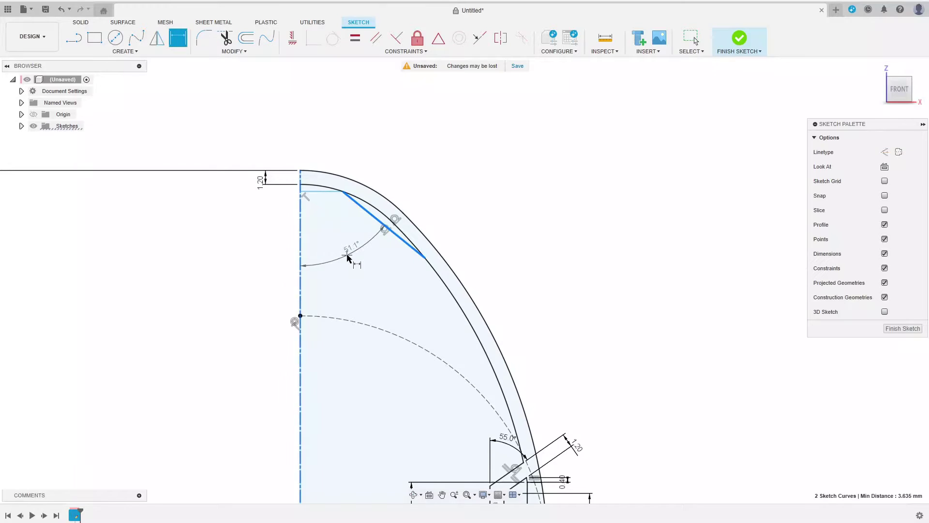
left_click(348, 258)
type("55")
key("Return")
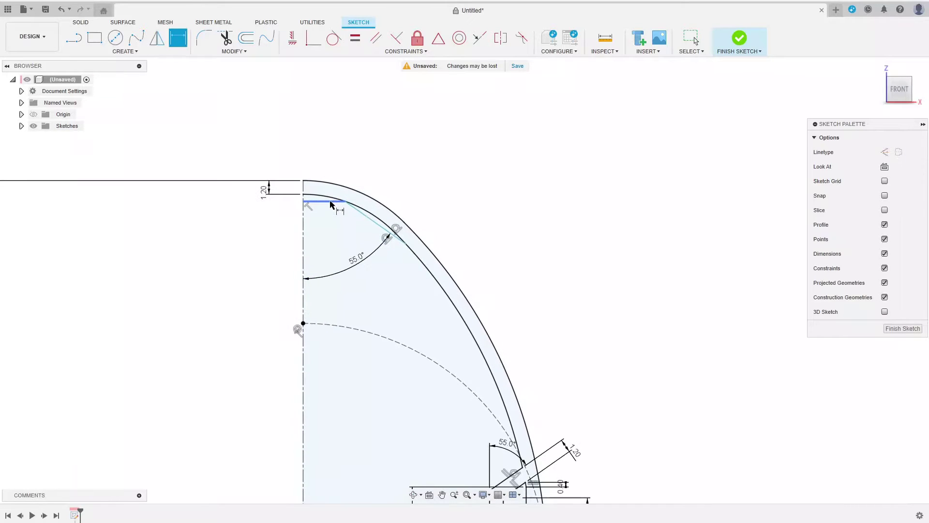
left_click(330, 203)
left_click(322, 139)
type("4")
key("Return")
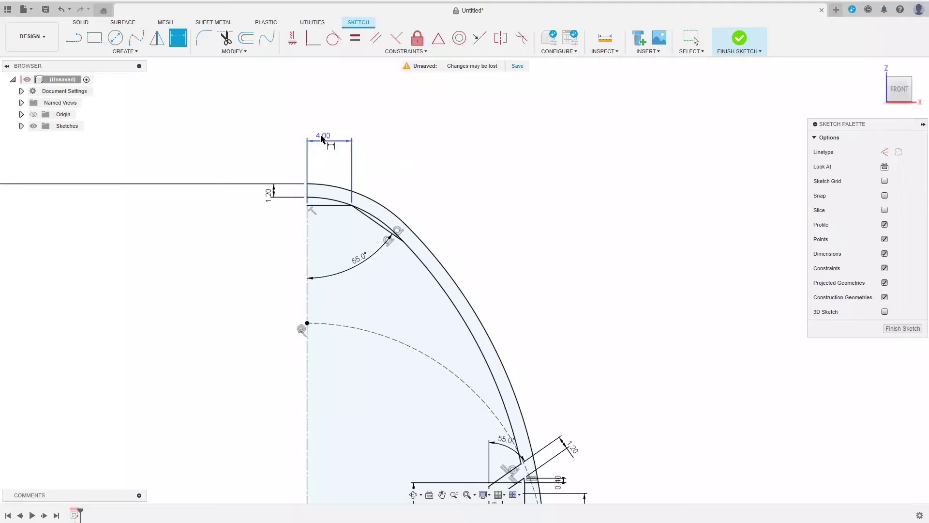
- Trim and split the top inner arc, turning its upper piece into construction geometry
left_click(310, 204)
left_click(232, 50)
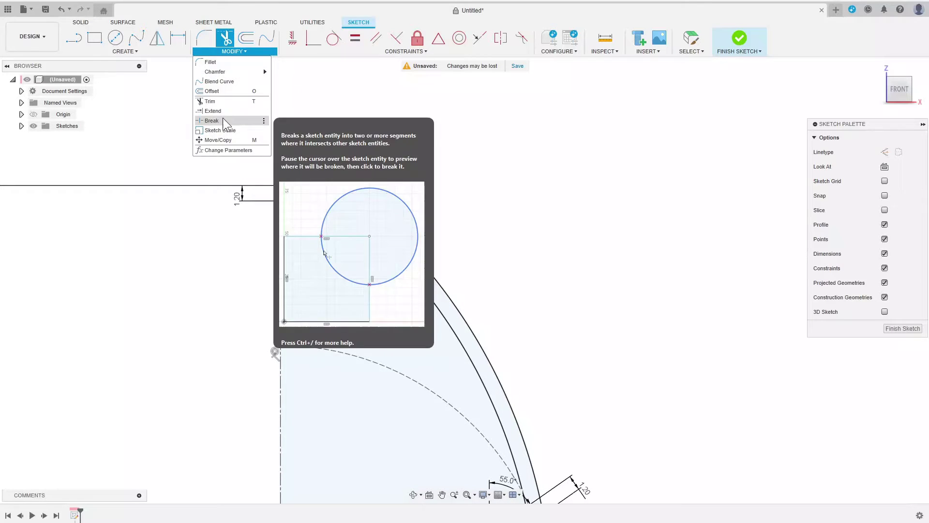
left_click(223, 117)
left_click(359, 226)
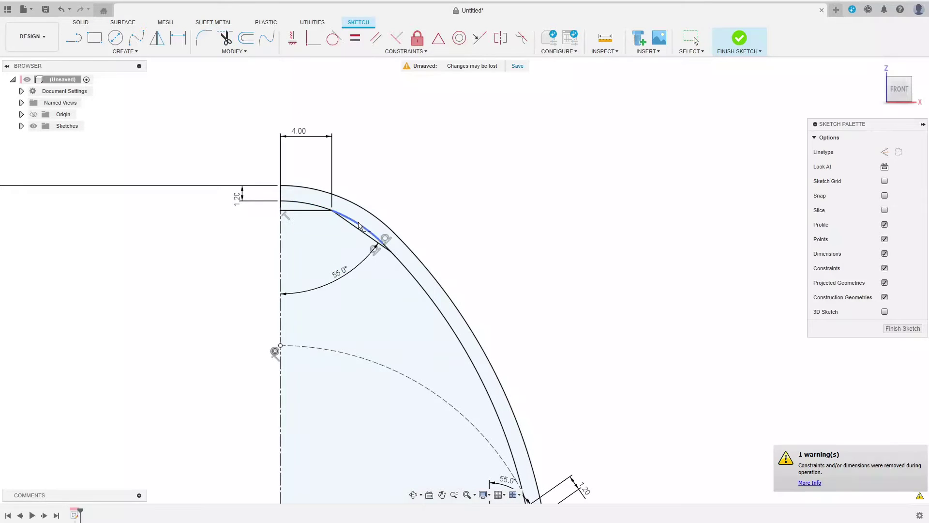
key("Escape")
left_click(318, 210)
key("x")
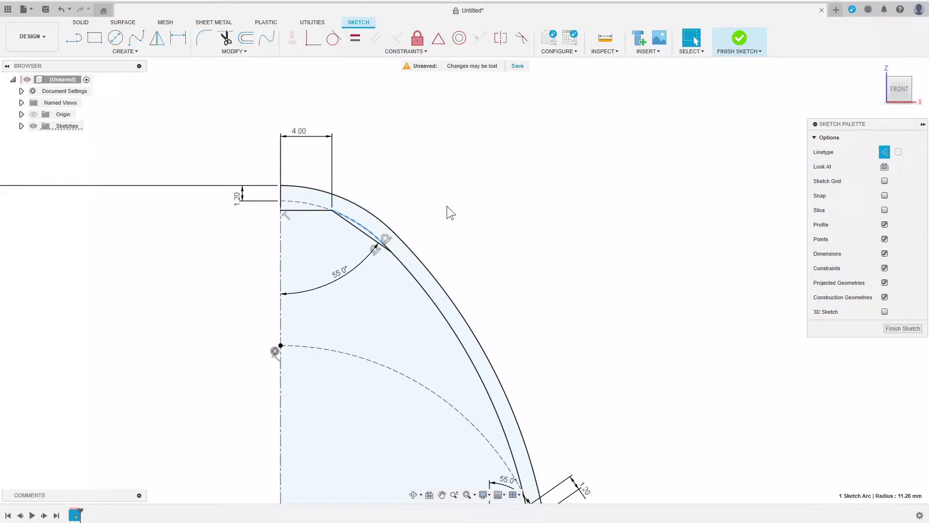
left_click(474, 186)
scroll(474, 186, "down", 3)
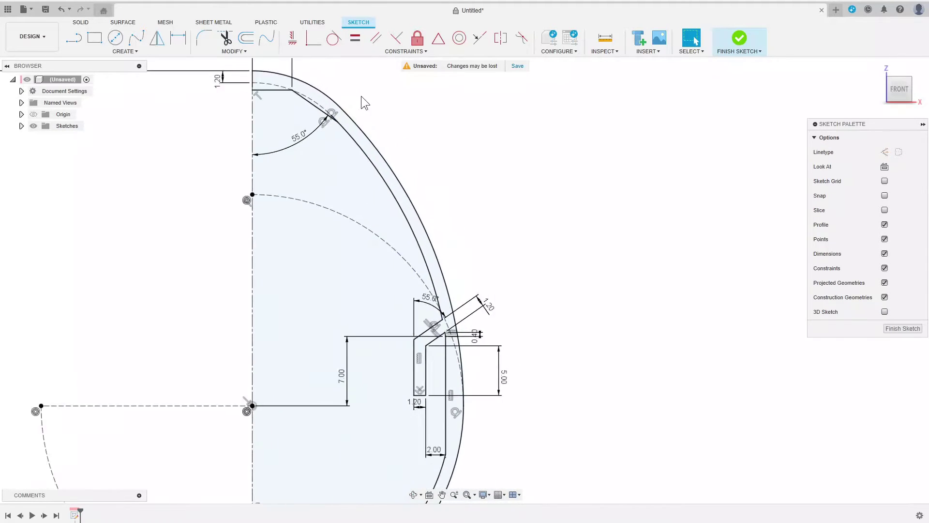
scroll(321, 148, "up", 4)
scroll(368, 339, "up", 1)
- Split the bottom inner arc, dimension the bottom inner line 7 mm and trim the leftover arcs
left_click(223, 52)
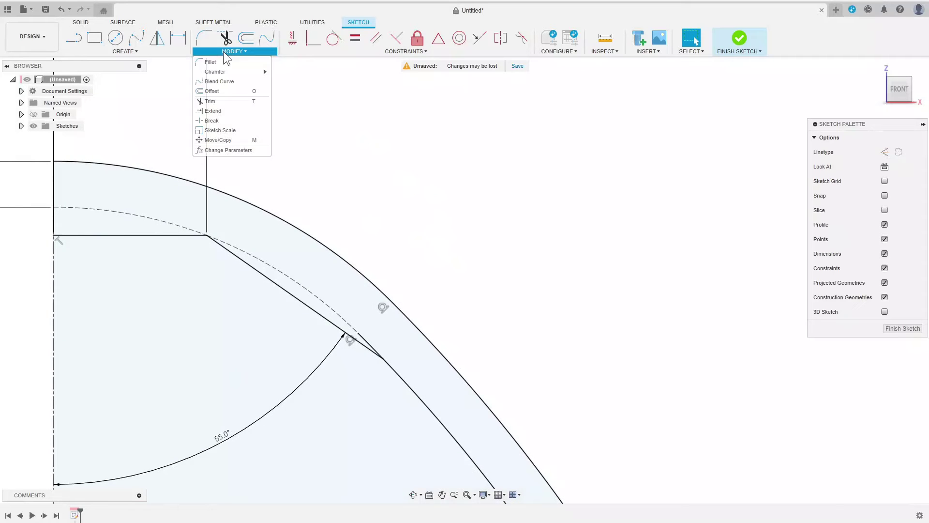
left_click(229, 121)
left_click(276, 284)
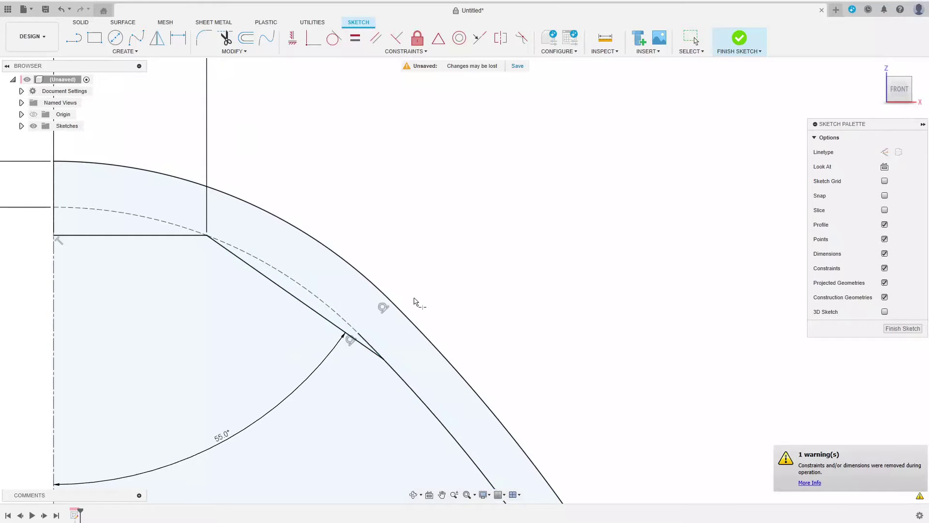
left_click(368, 341)
key("Escape")
scroll(457, 236, "down", 3)
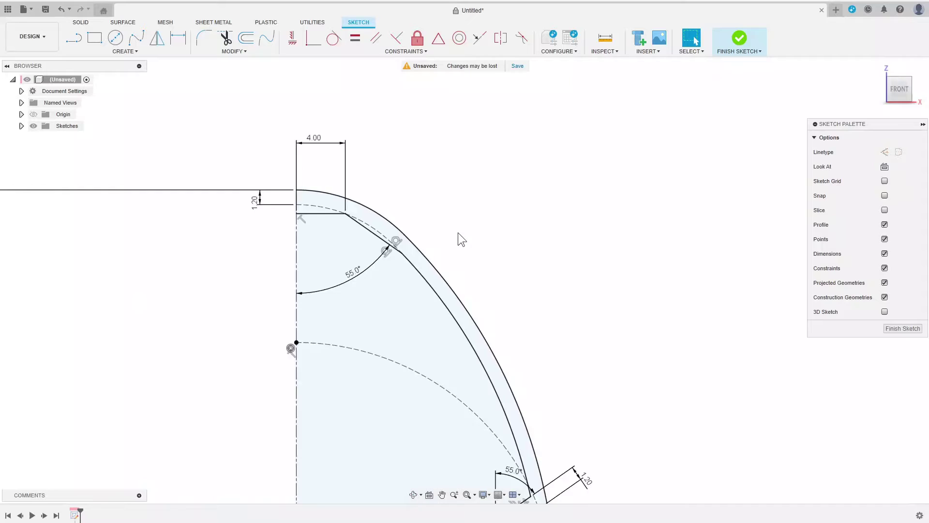
middle_click_drag(458, 235, 450, 59)
key("l")
key("d")
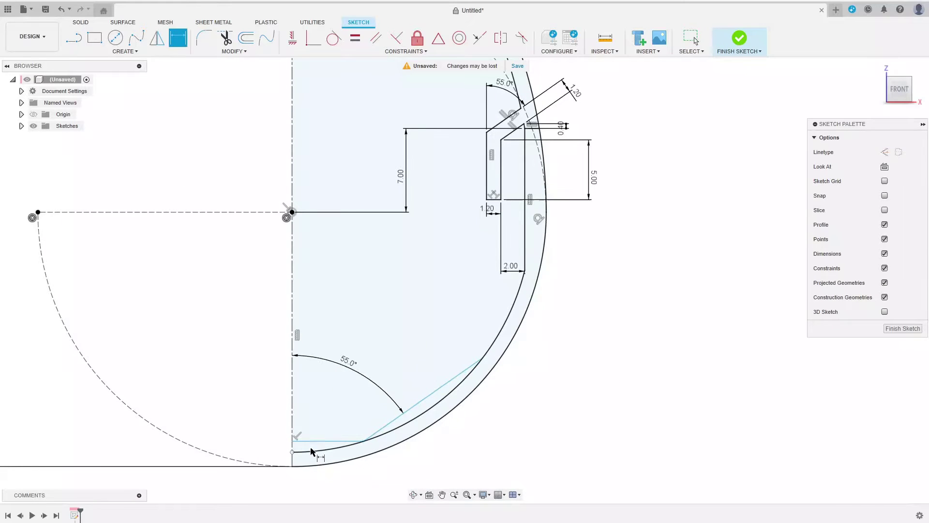
left_click(320, 387)
type("7")
key("Return")
left_click(227, 38)
left_click(403, 422)
key("Escape")
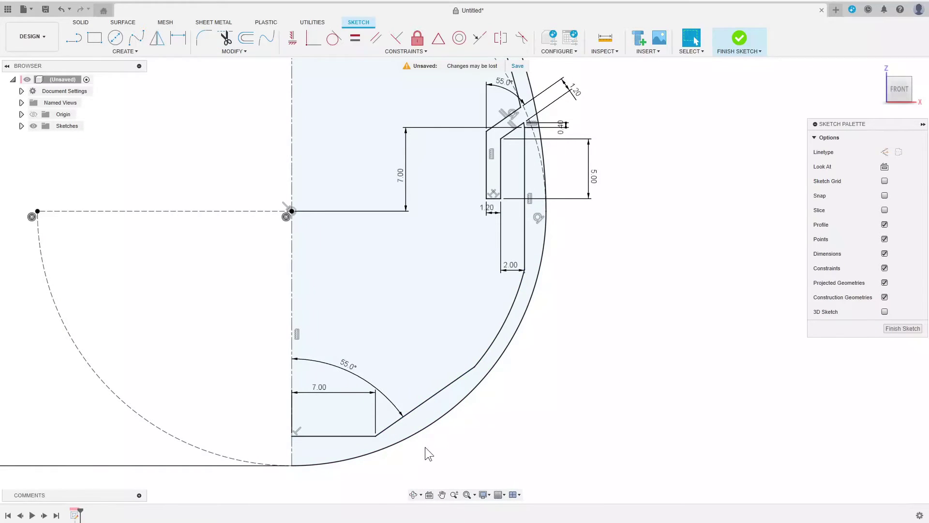
scroll(479, 442, "down", 3)
- Finish the sketch, reopen it and project the existing egg geometry into it
left_click(900, 328)
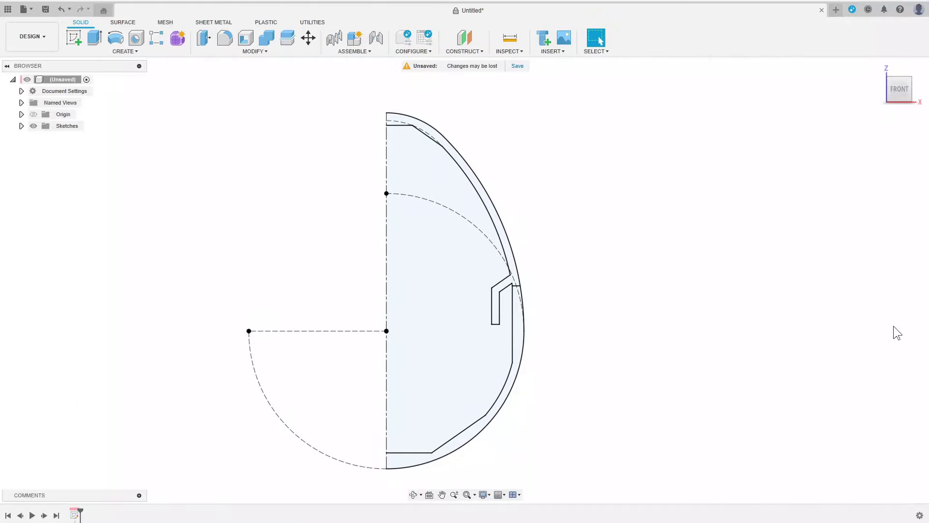
double_click(410, 316)
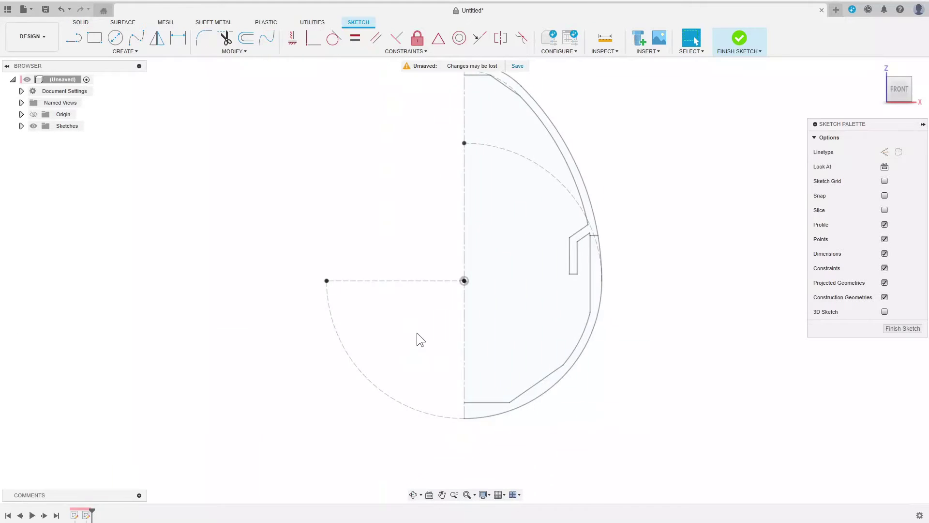
left_click(103, 53)
left_click(117, 52)
key("p")
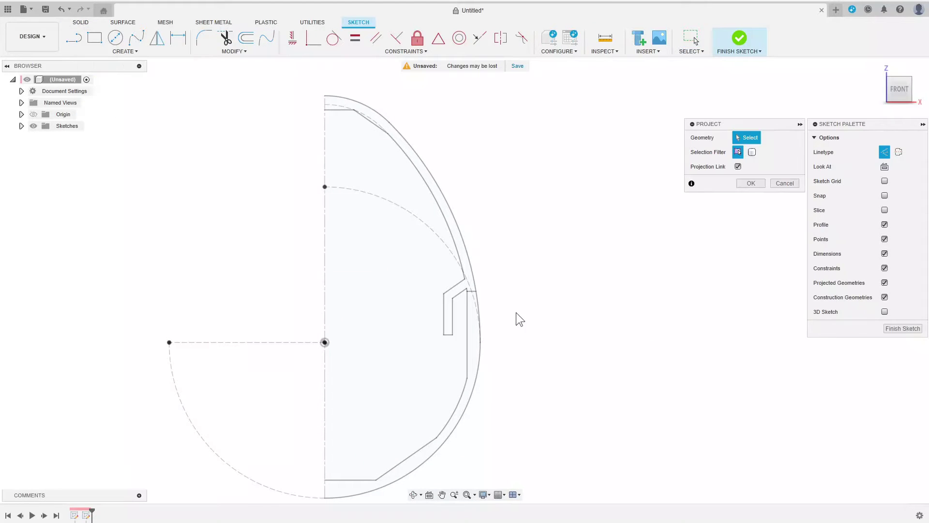
scroll(516, 312, "up", 5)
left_click(750, 184)
- Draw a triangular and a four-sided thread tooth shape inside the notch
key("l")
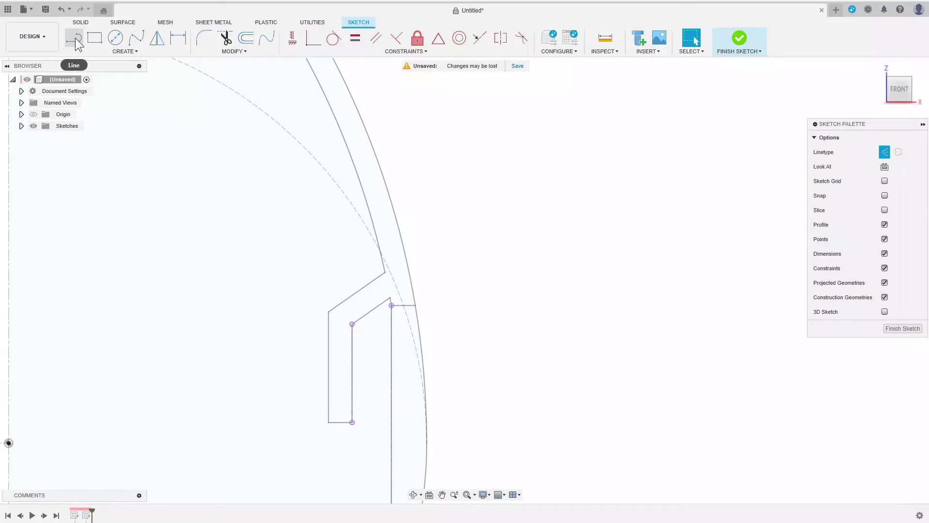
scroll(123, 119, "up", 1)
left_click(330, 384)
scroll(352, 378, "up", 2)
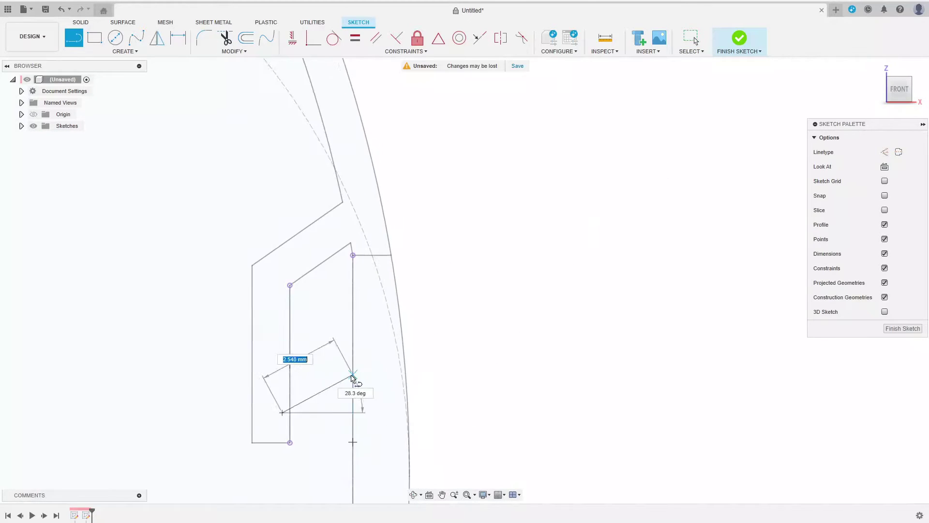
scroll(327, 363, "up", 1)
left_click(327, 355)
left_click(274, 328)
left_click(277, 397)
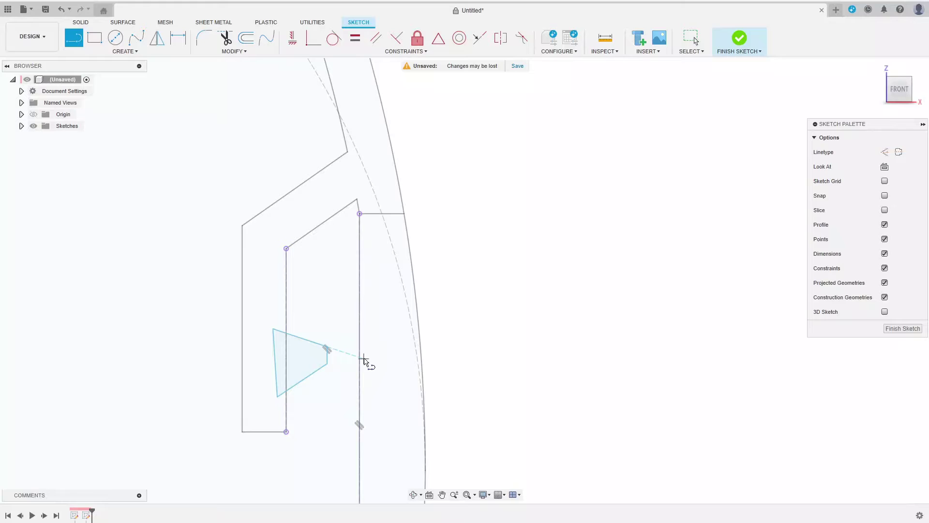
left_click(370, 279)
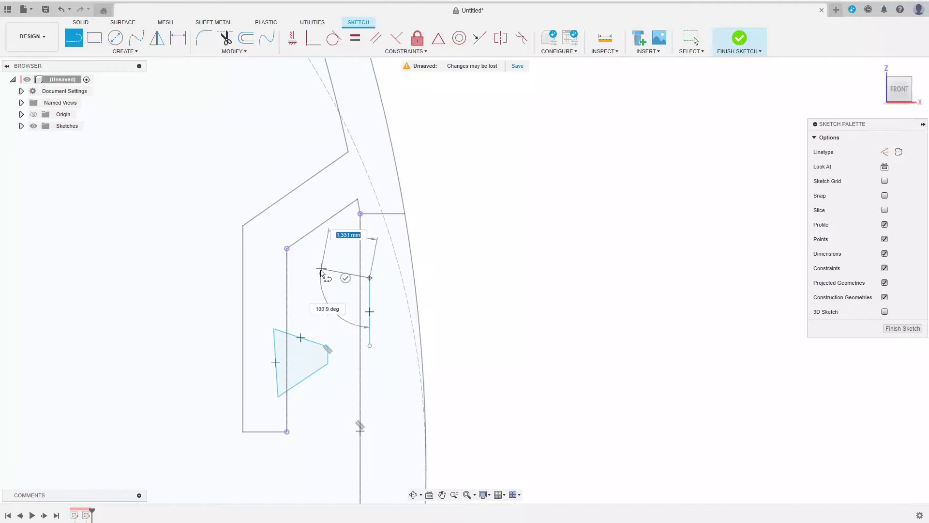
left_click(305, 298)
left_click(303, 321)
left_click(369, 344)
key("Escape")
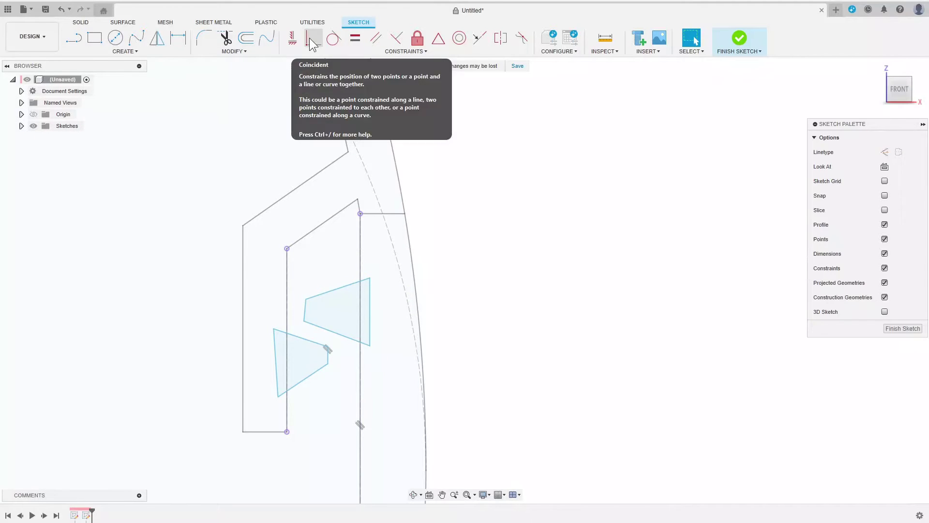
- Constrain the shapes with collinear, parallel and vertical edges
left_click(479, 38)
left_click(321, 328)
left_click(302, 339)
left_click(375, 38)
left_click(292, 38)
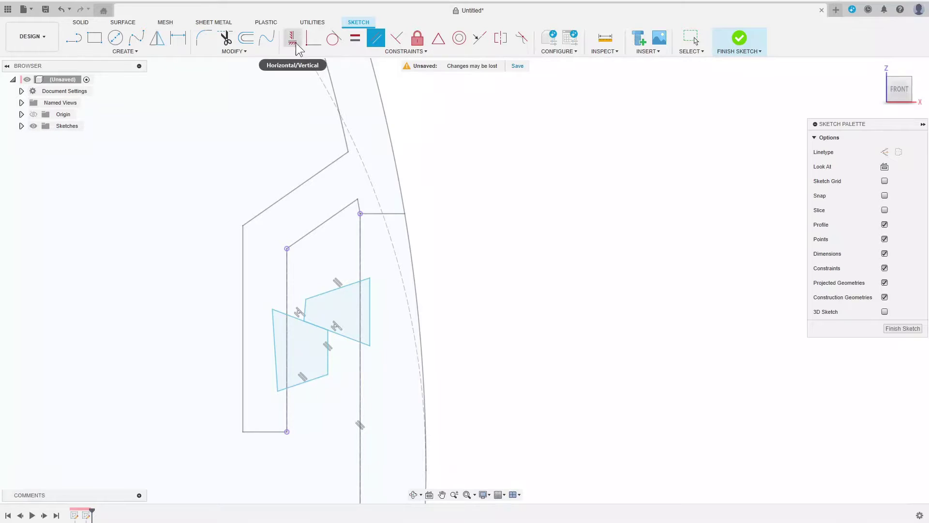
left_click(275, 353)
left_click(371, 312)
key("Escape")
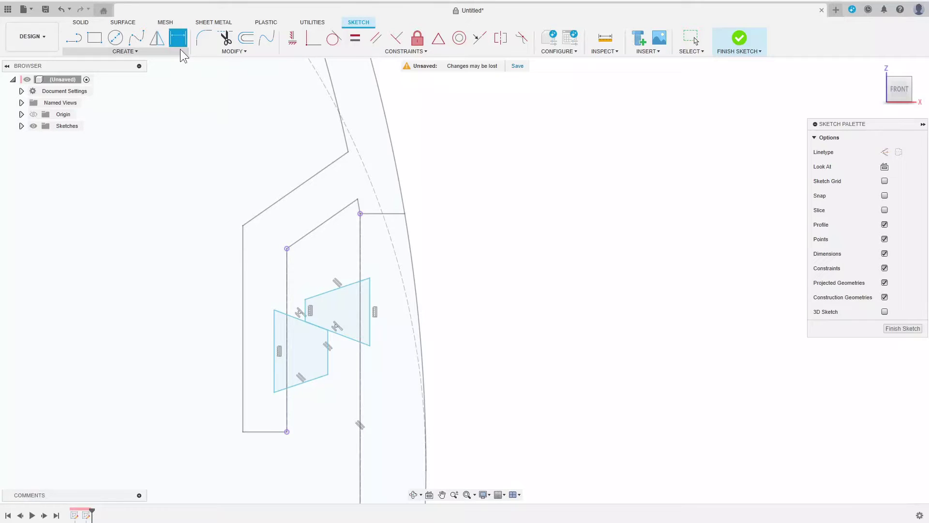
- Dimension two 0.40 gaps and a 0.30 vertical offset on the tooth shapes
left_click(178, 44)
left_click(286, 290)
left_click(311, 259)
key("Return")
left_click(500, 291)
left_click(523, 222)
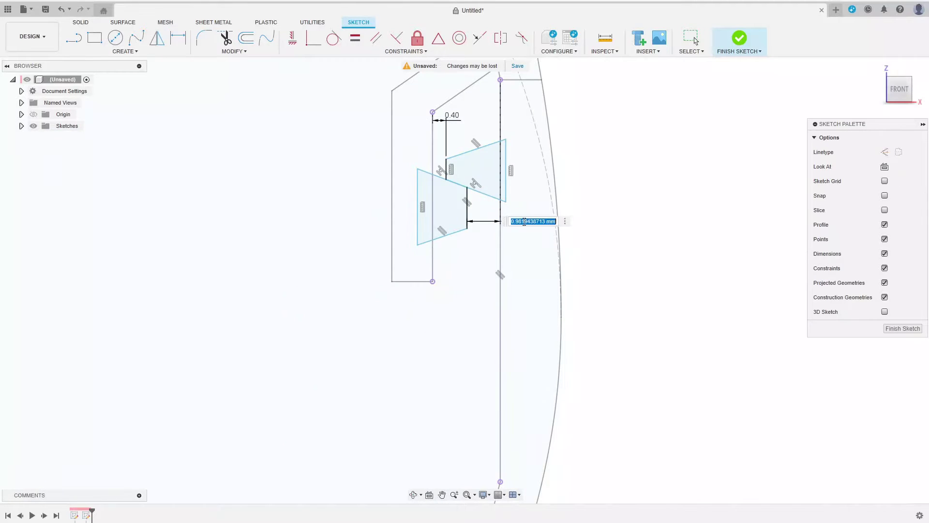
type("0.4")
key("Return")
left_click(442, 171)
left_click(360, 165)
type("0.3")
key("Return")
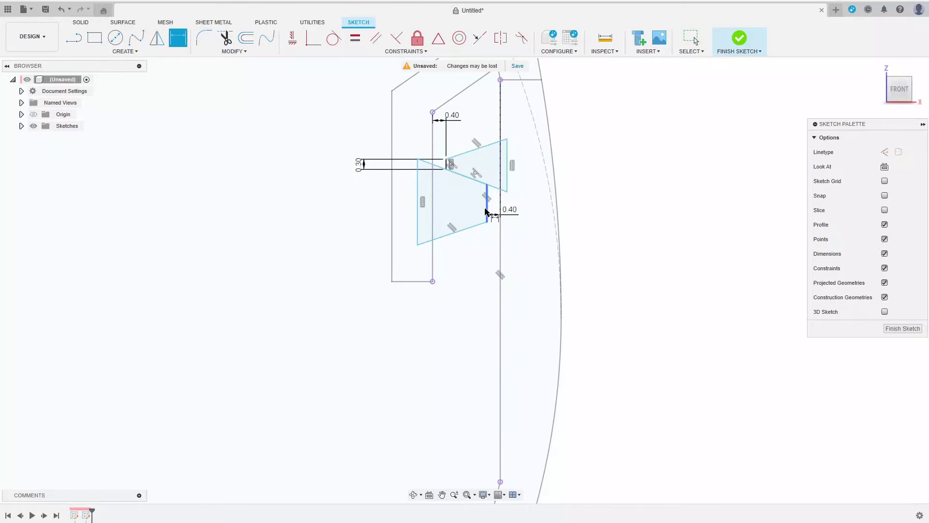
key("Return")
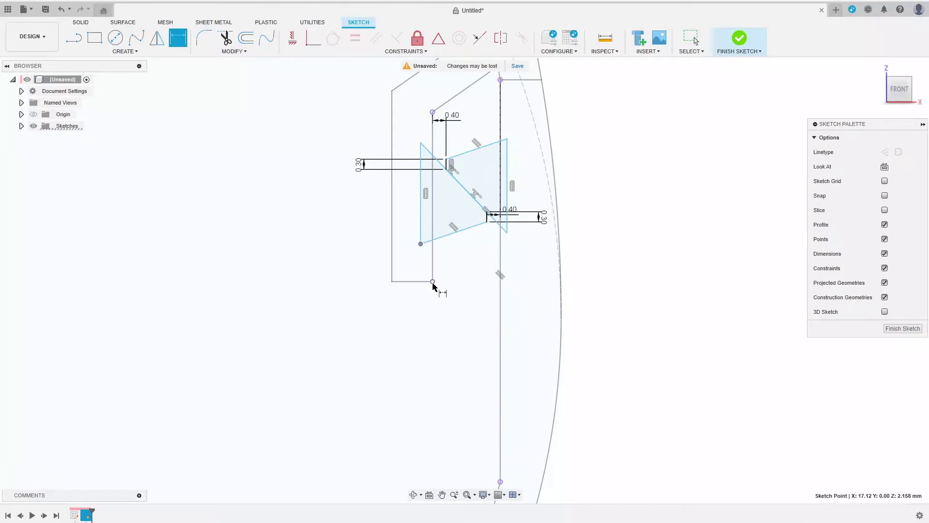
- Add the 1.00 height, two 55° angles and two 0.10 clearances, then finish the sketch
left_click(432, 282)
left_click(454, 231)
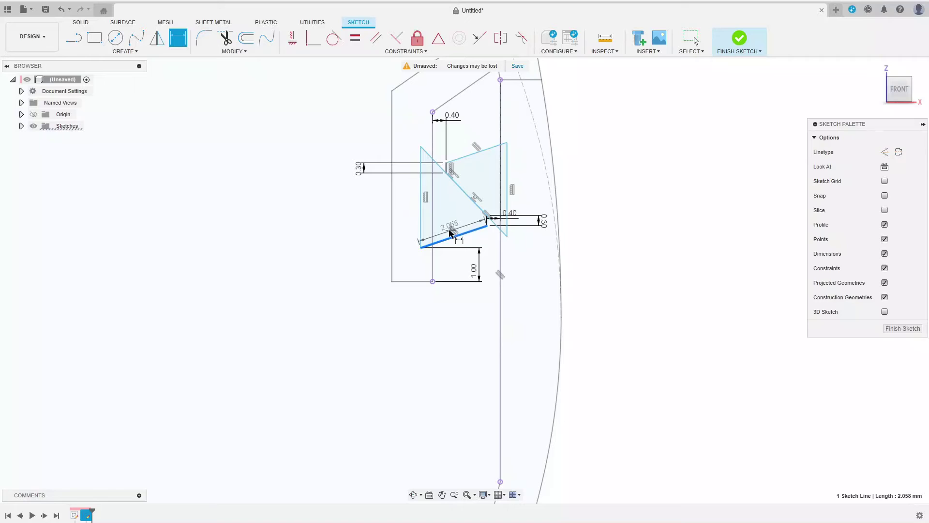
left_click(421, 203)
left_click(439, 211)
type("55")
key("Return")
left_click(428, 169)
type("55")
key("Return")
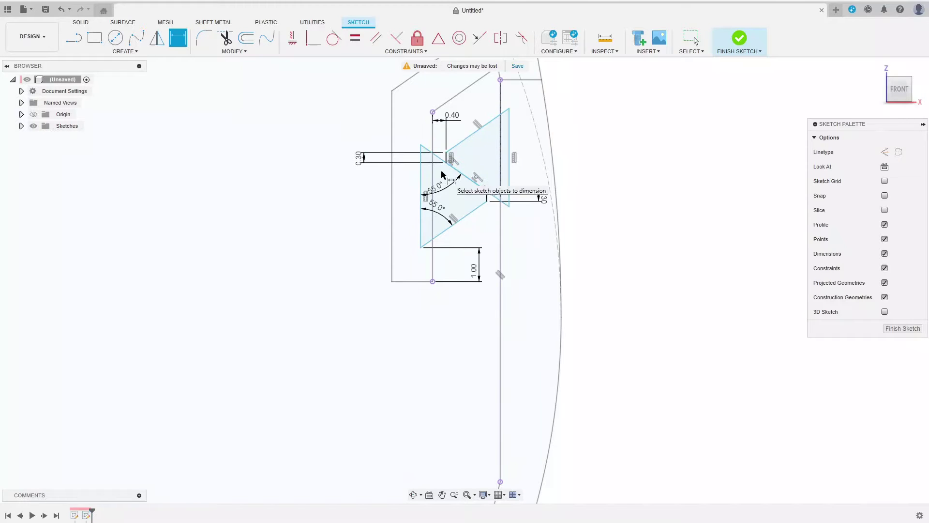
left_click(423, 240)
left_click(433, 302)
left_click(424, 326)
type("0.1")
key("Return")
left_click(500, 291)
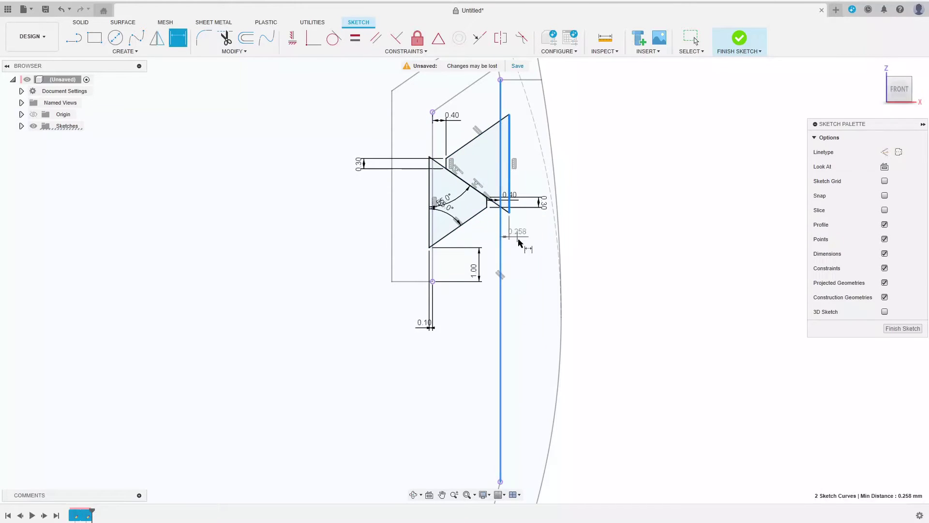
scroll(526, 270, "up", 3)
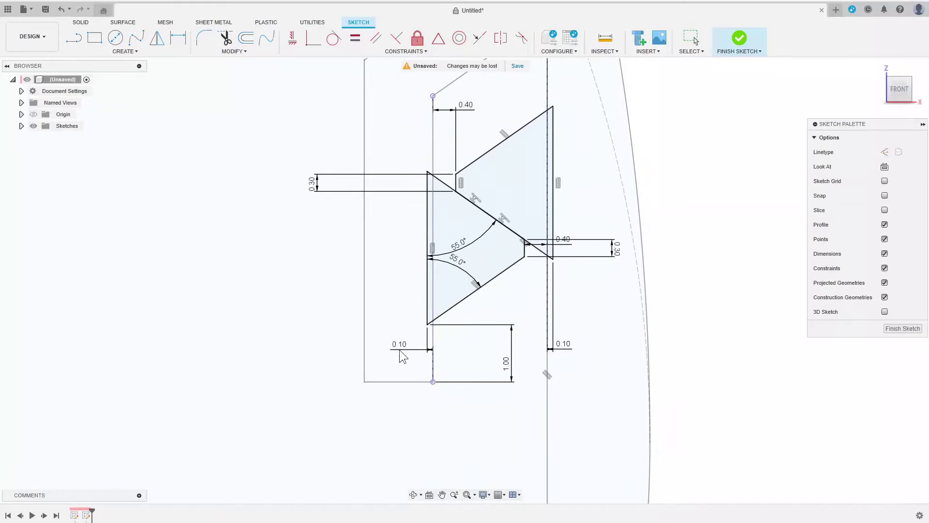
scroll(402, 356, "up", 1)
left_click(902, 328)
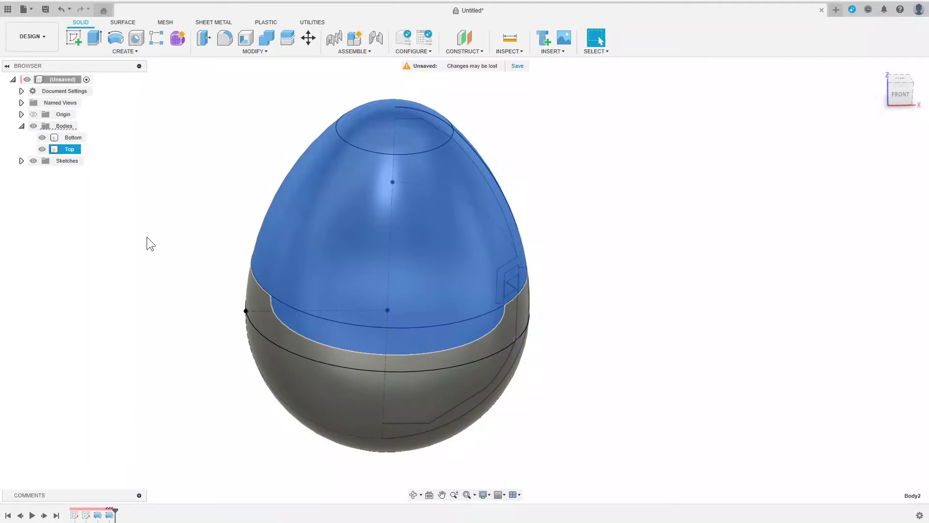
- Start a coil centred on the egg's origin with a 50 mm diameter
left_click(130, 56)
left_click(110, 194)
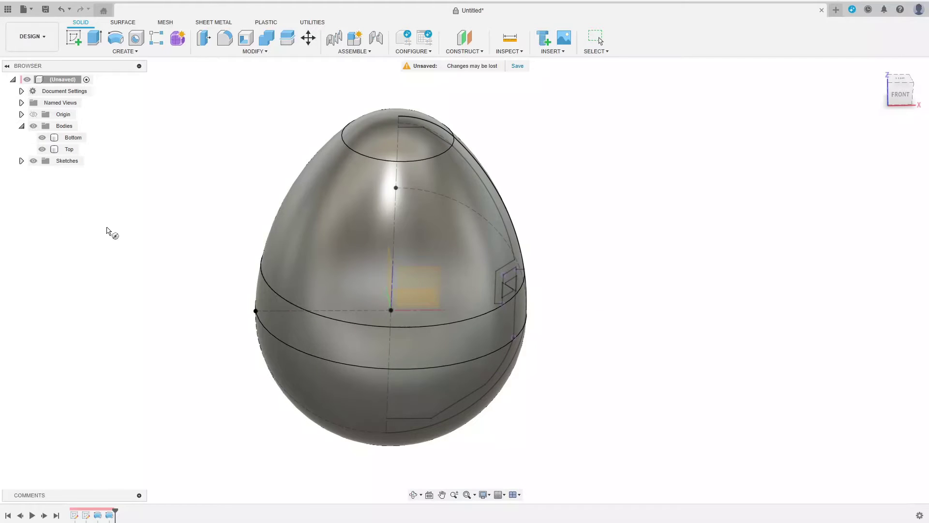
left_click(403, 336)
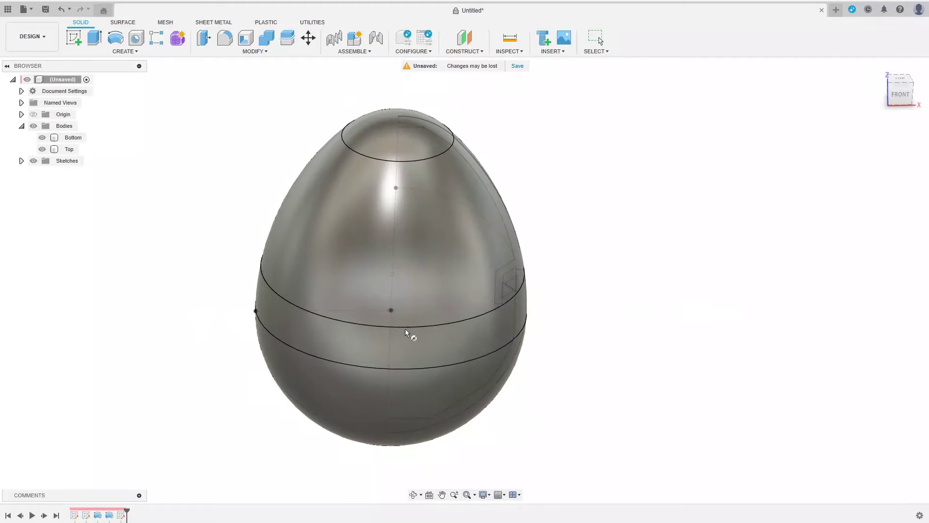
left_click(390, 310)
type("50")
key("Return")
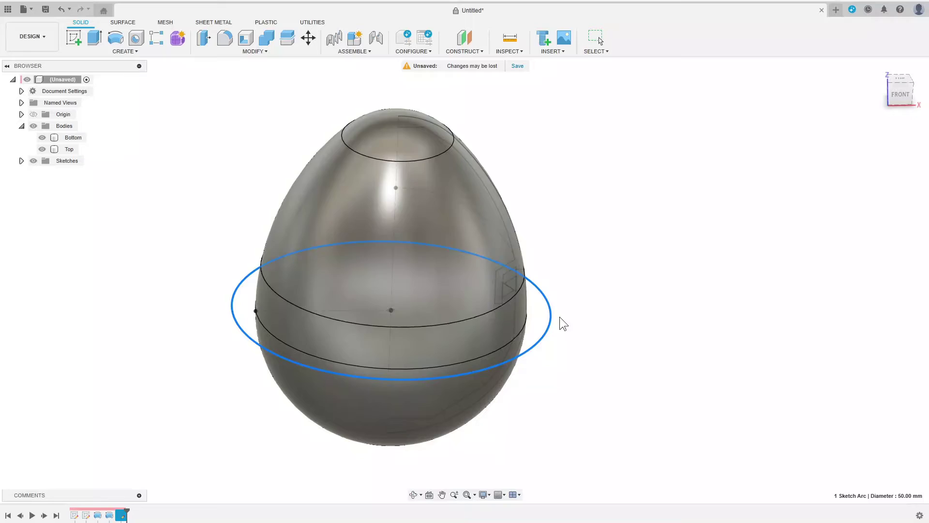
- Set an external triangular section of size 2, revolution-and-pitch type with 10 mm pitch
left_click(885, 280)
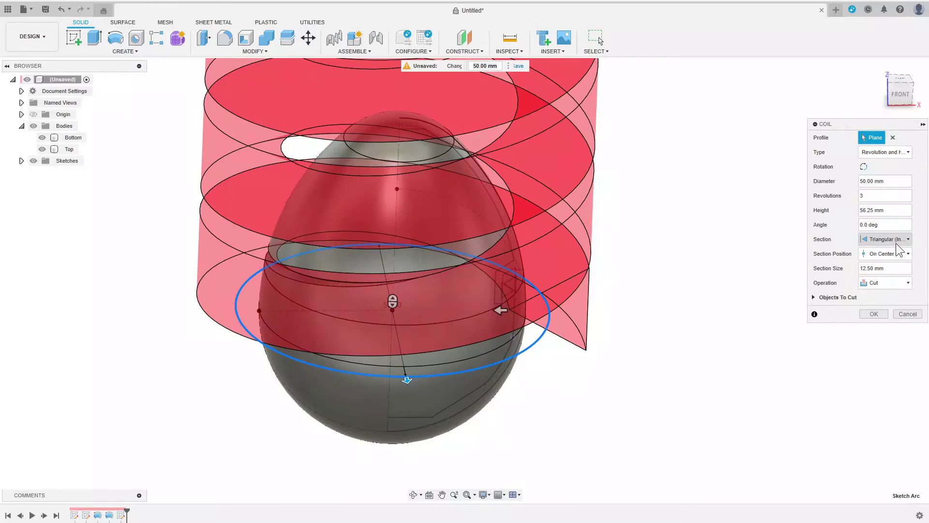
left_click(896, 243)
left_click(896, 271)
double_click(874, 267)
type("2")
key("Return")
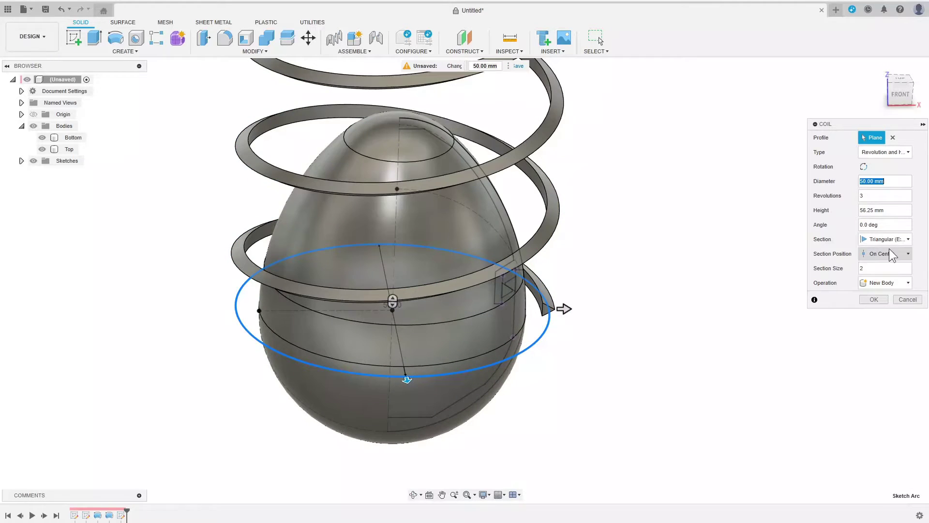
type(".05")
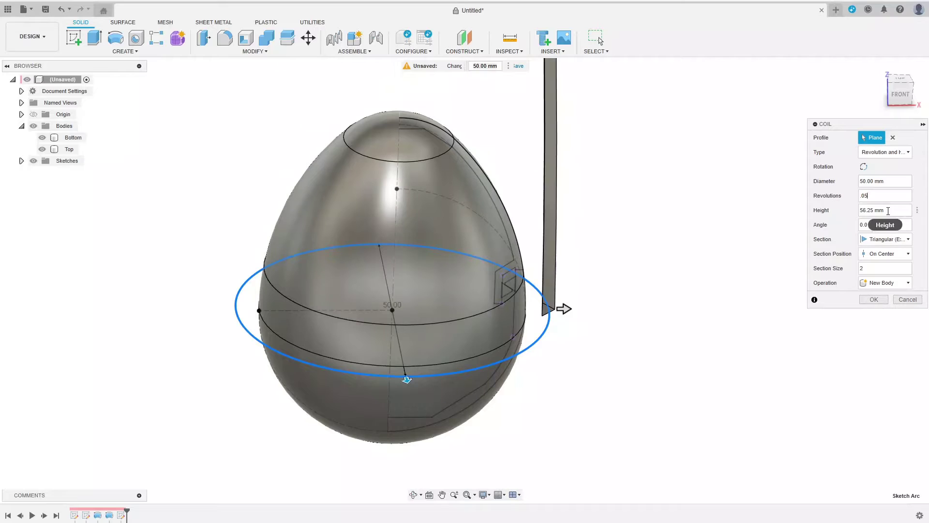
left_click(885, 152)
left_click(882, 178)
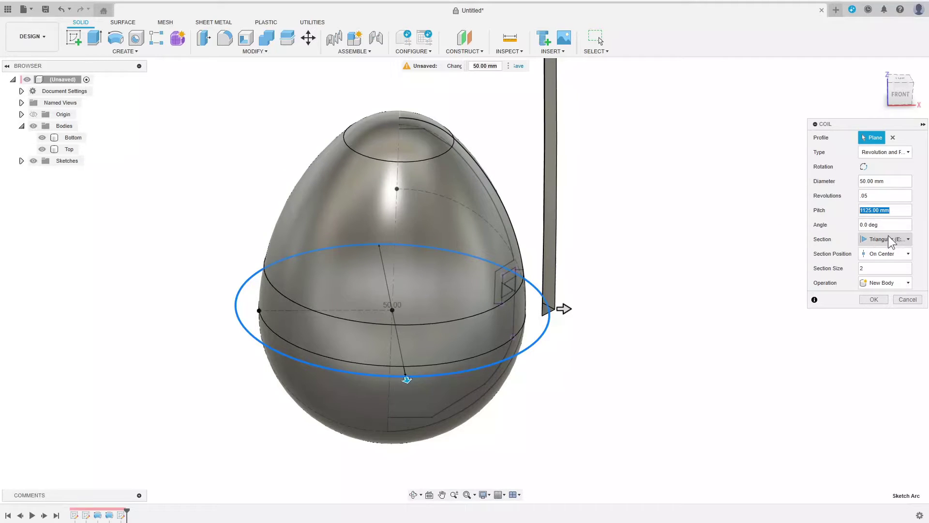
type("10")
key("Tab")
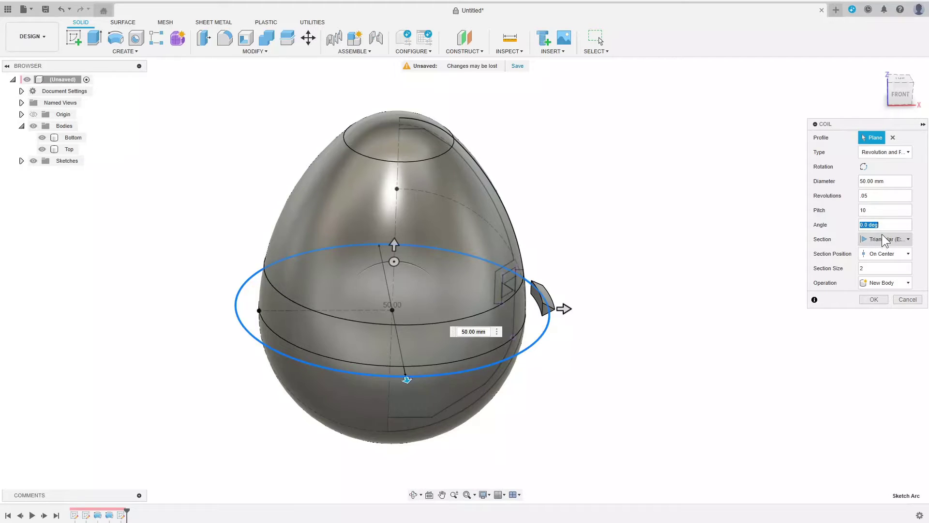
- Accept the coil as a new body, hide the Bottom body and start a sweep along the band's bottom edge
left_click(871, 299)
middle_click_drag(736, 341, 751, 354, "shift")
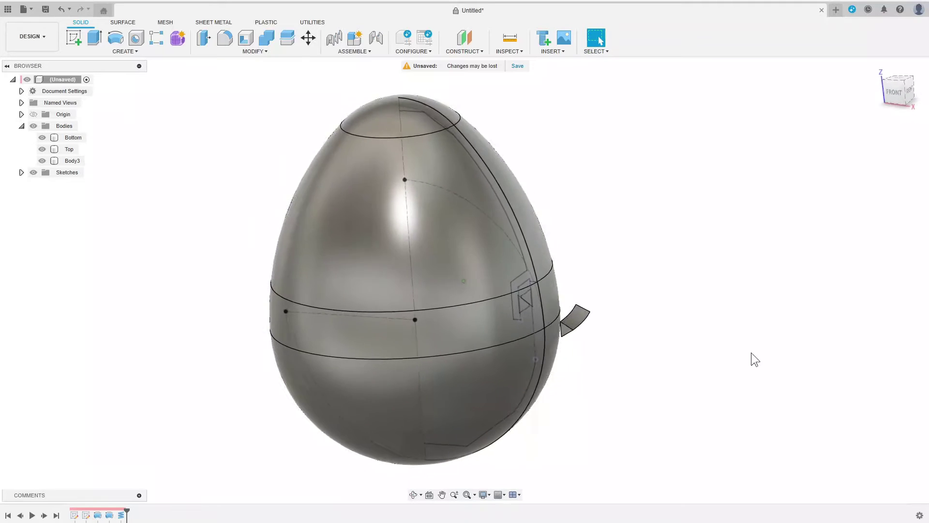
left_click(42, 149)
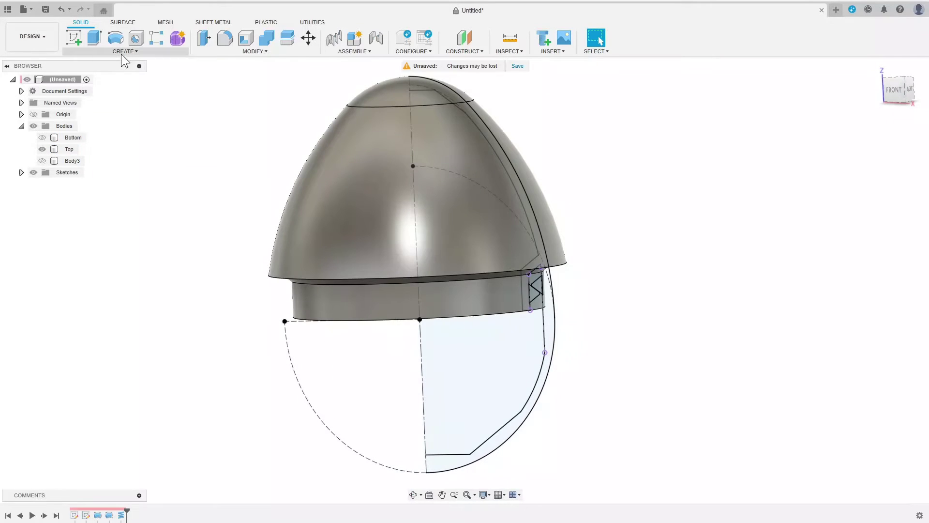
left_click(122, 54)
left_click(110, 116)
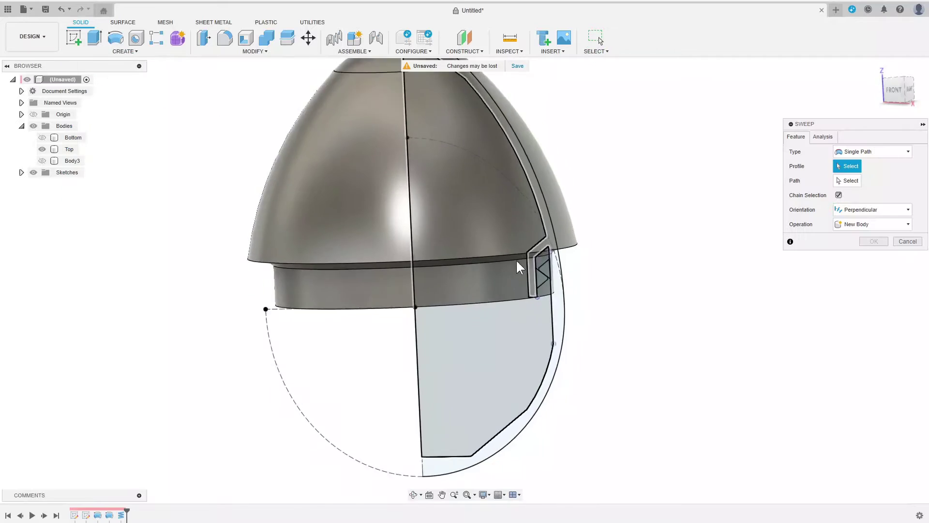
scroll(517, 268, "up", 4)
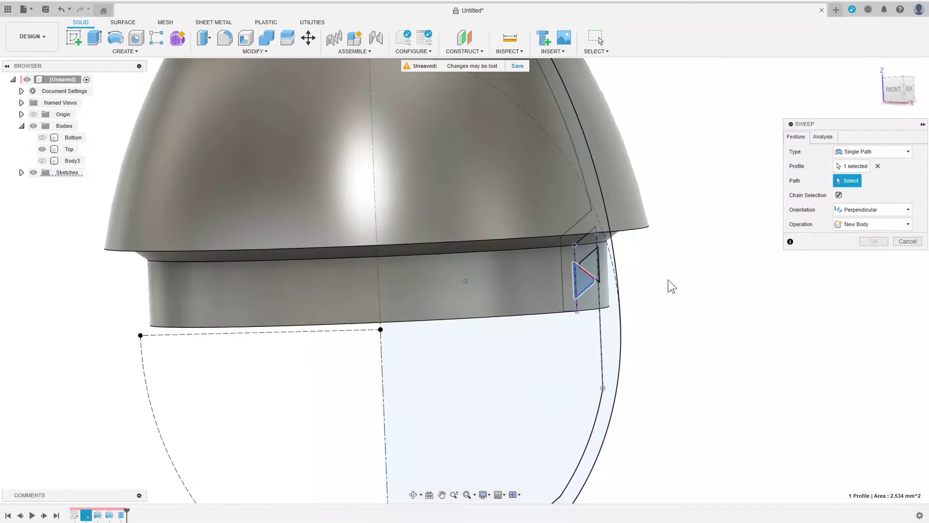
middle_click_drag(668, 284, 593, 308, "shift")
left_click(592, 308)
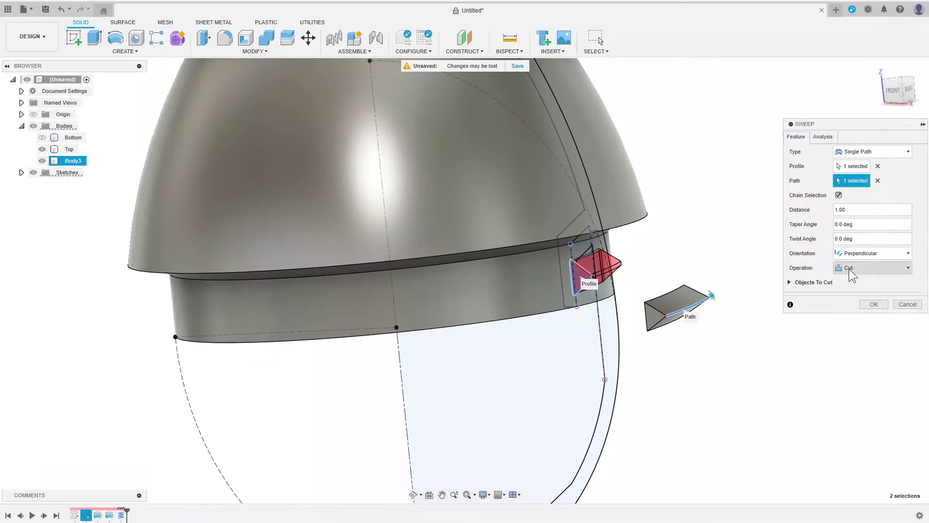
- Set the sweep to Join with Path + Guide Surface on the lip face and complete the thread tab
left_click(871, 267)
left_click(853, 280)
left_click(871, 151)
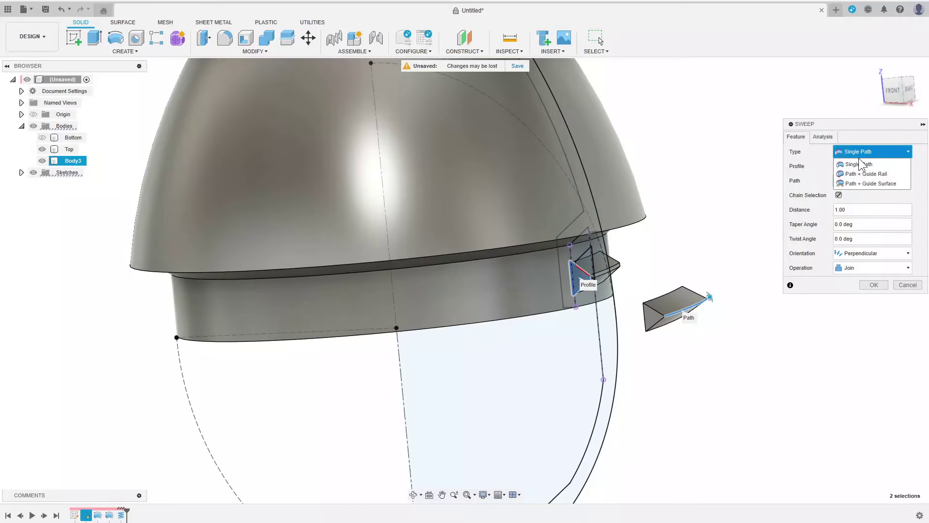
left_click(865, 183)
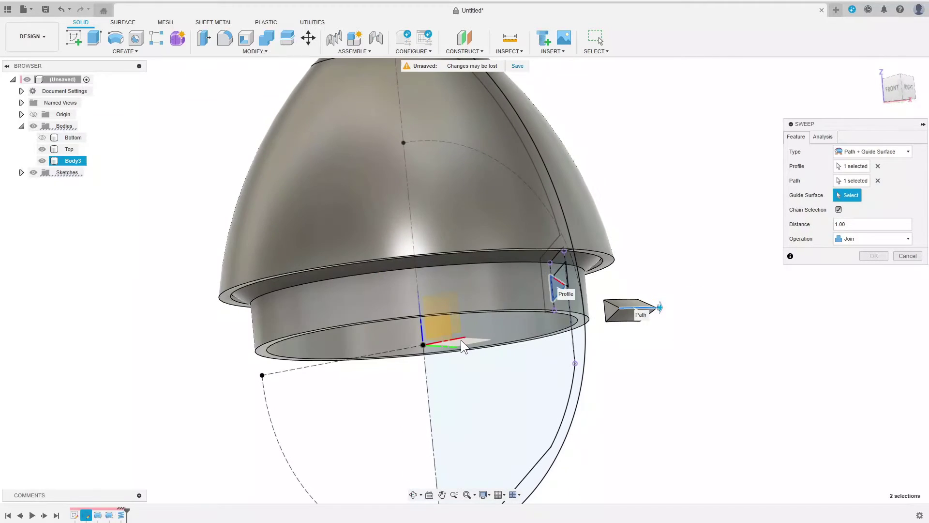
left_click(460, 340)
middle_click_drag(461, 340, 551, 312, "shift")
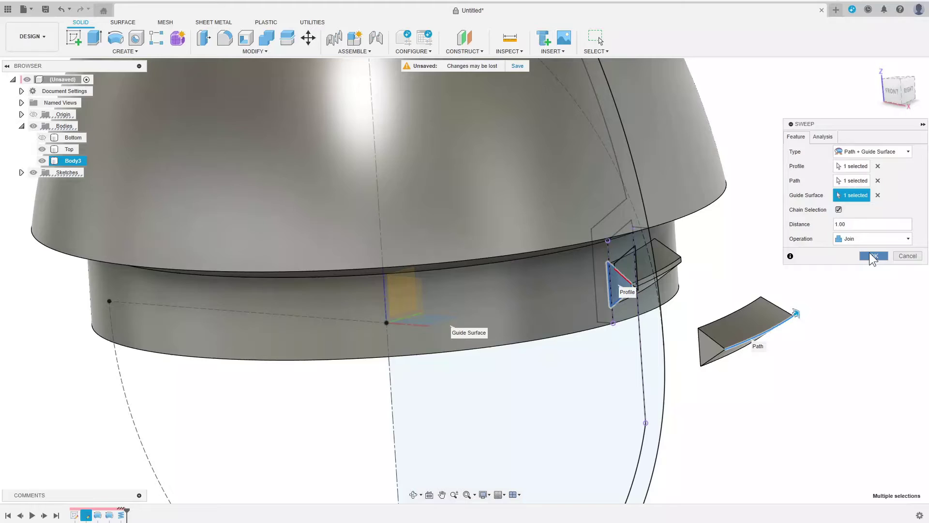
left_click(869, 252)
- Circular-pattern the swept tab feature three times around the vertical axis on the top's lip
left_click(169, 257)
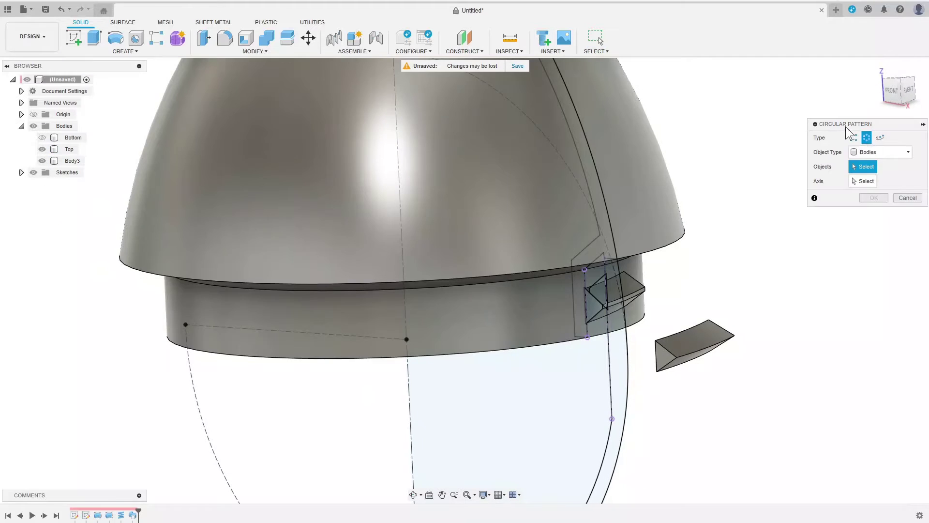
left_click(882, 152)
left_click(875, 181)
left_click(607, 306)
left_click(412, 407)
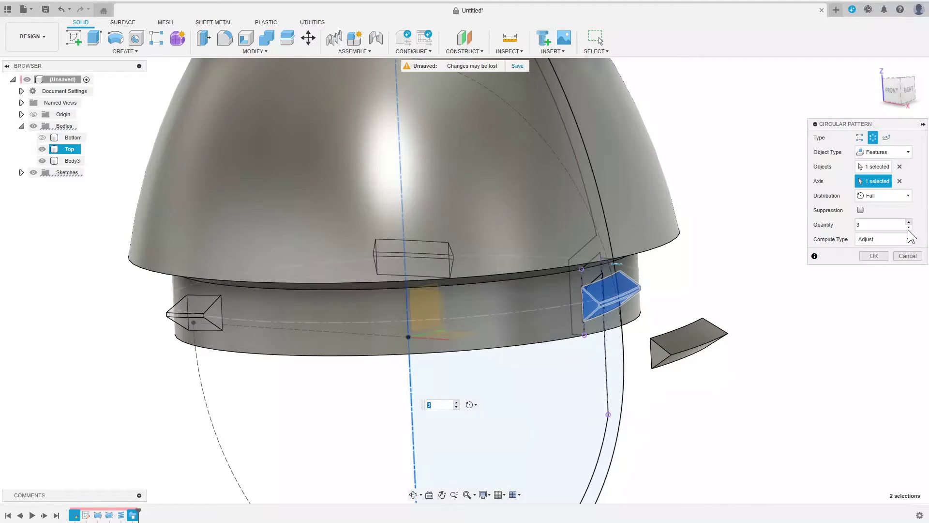
middle_click_drag(435, 406, 887, 244, "shift")
left_click(875, 255)
- Hide the top and circular-pattern the bowl's tab feature around its inner rim, then return to the front view
middle_click_drag(841, 276, 355, 193, "shift")
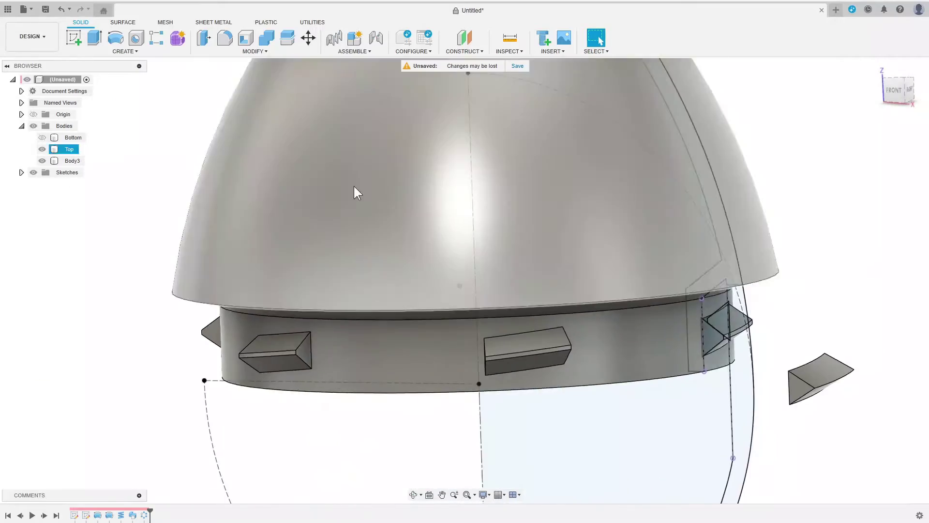
left_click(41, 149)
left_click(126, 51)
left_click(117, 152)
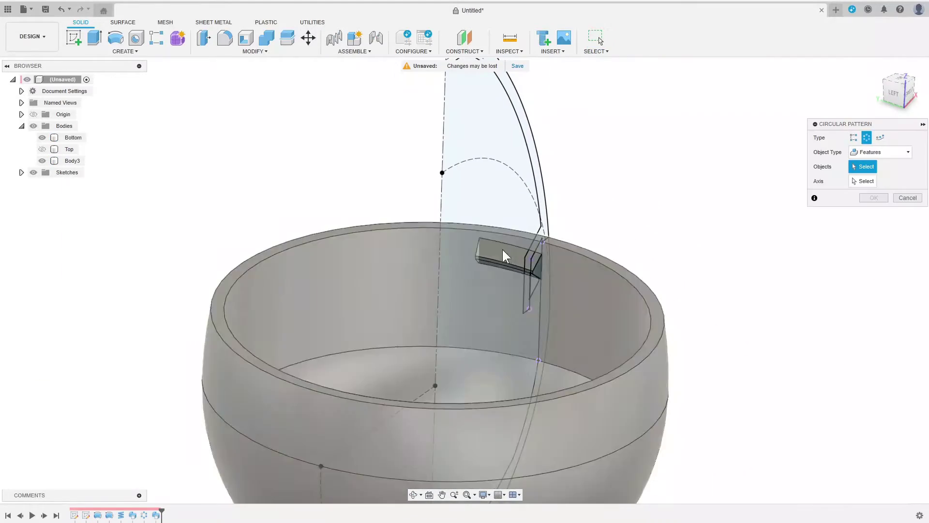
left_click(505, 256)
key("Return")
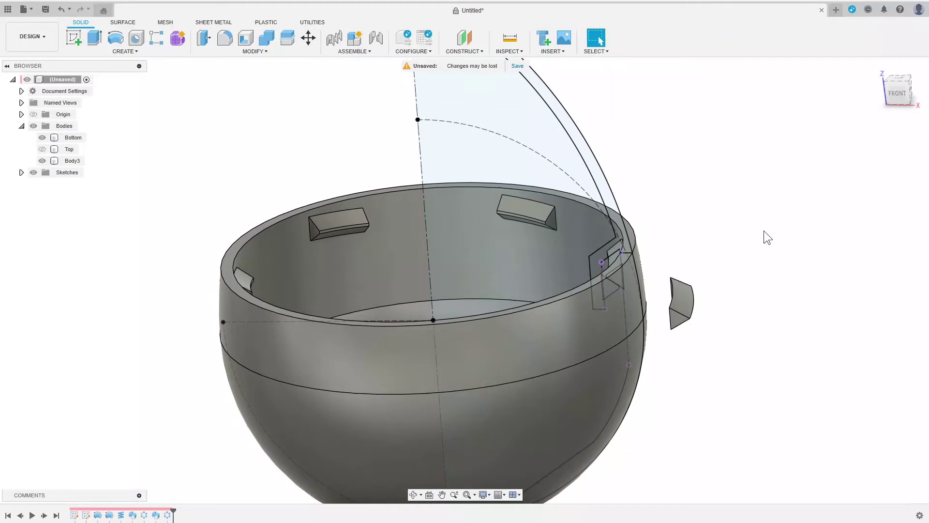
- Show the top again and remove the leftover Body3 from the design
left_click(42, 148)
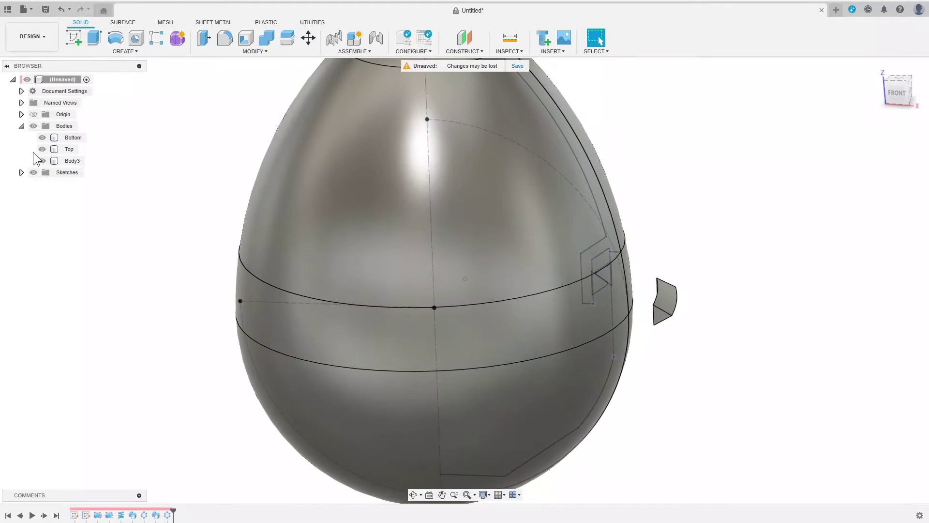
left_click(69, 160)
right_click(70, 160)
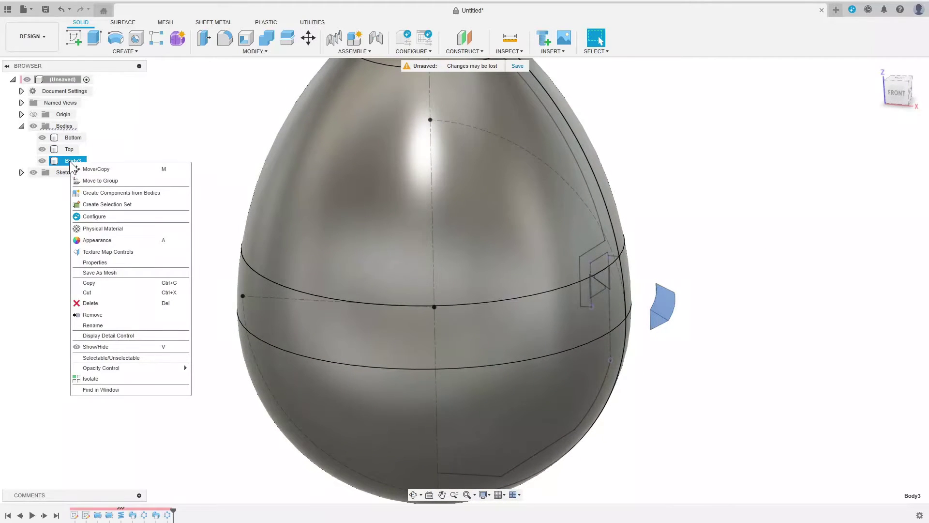
left_click(98, 314)
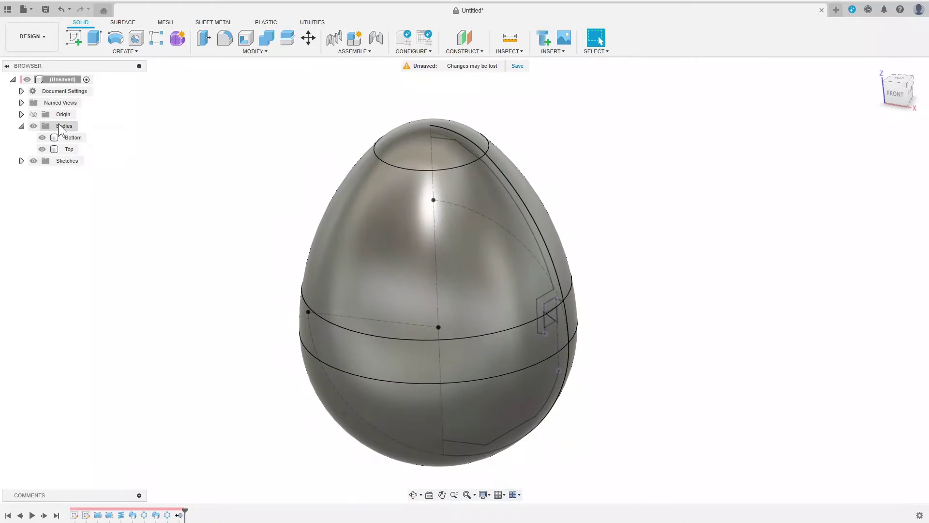
- Create separate Bottom and Top components from the bodies folder
right_click(62, 129)
left_click(102, 132)
left_click(510, 51)
left_click(512, 177)
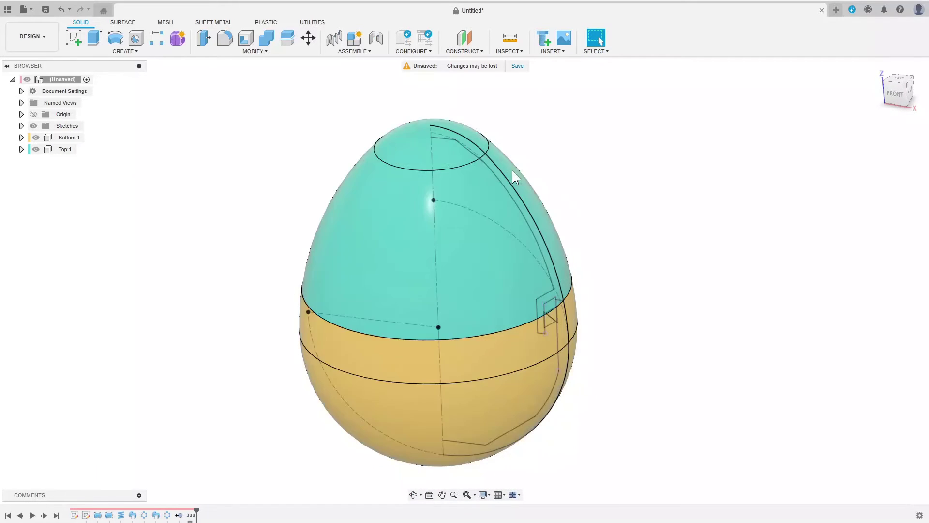
- Run a section analysis through the egg to check the tabs interlock, then hide Bottom:1 to view the top's underside
left_click(508, 49)
left_click(524, 106)
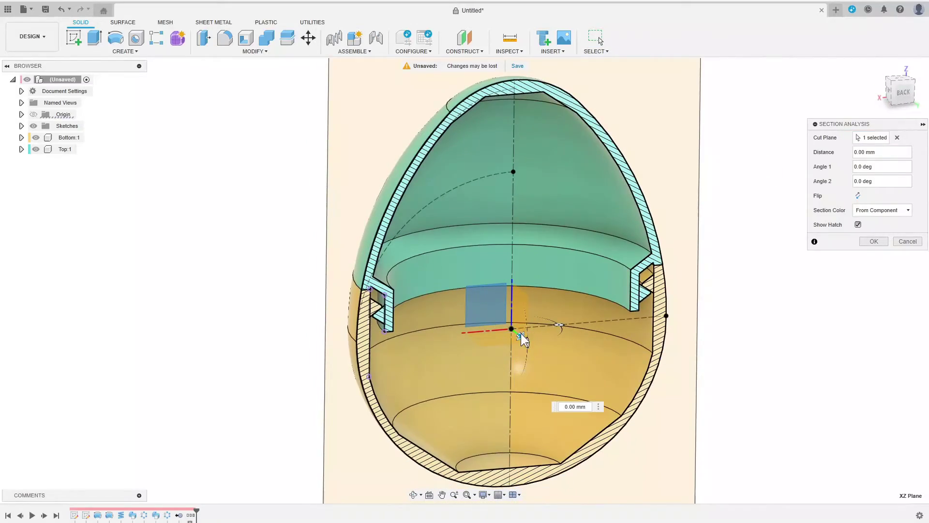
left_click_drag(523, 337, 533, 359)
key("Escape")
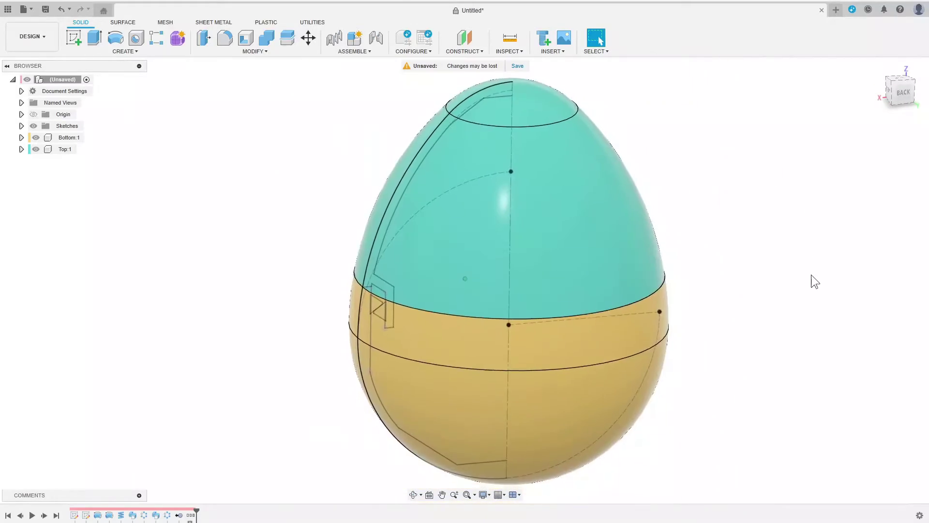
left_click(34, 137)
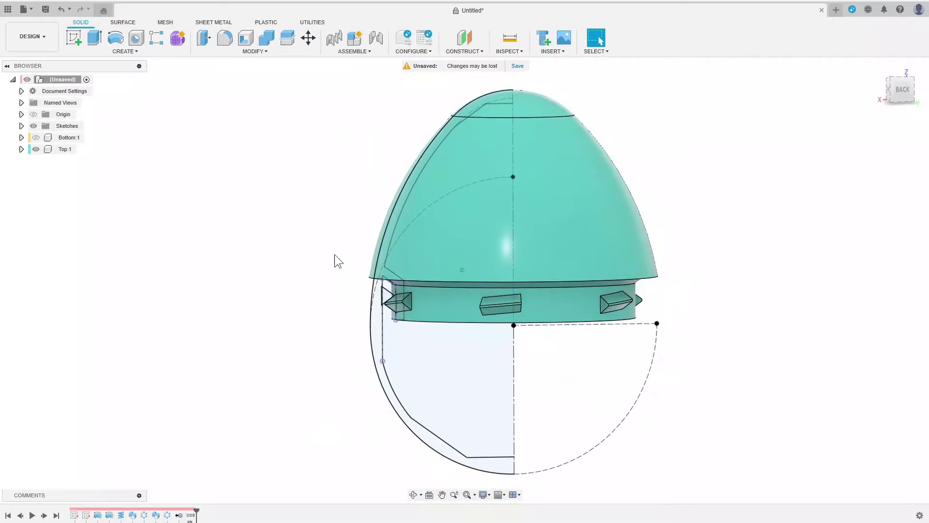
middle_click_drag(335, 261, 655, 311, "shift")
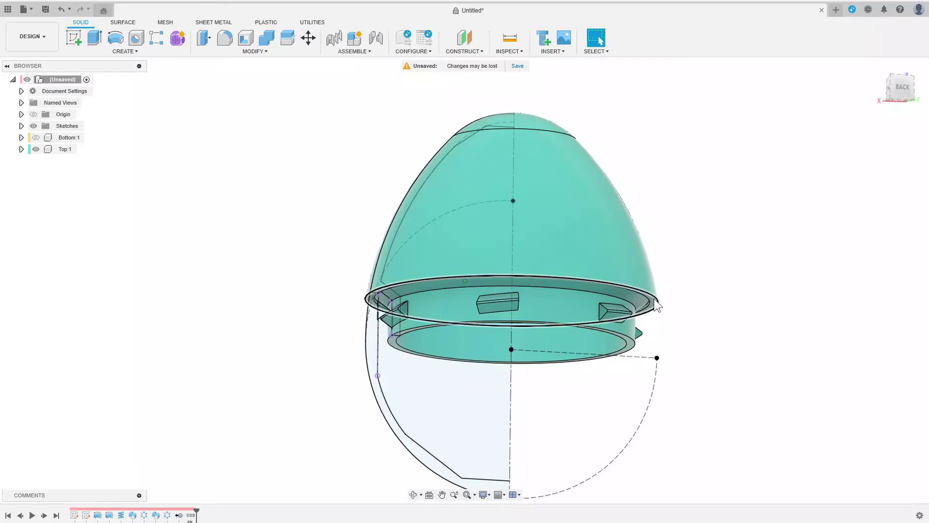
- Copy Top:1 and Paste New at the design root as an independent component kept in place
mouse_move(657, 306)
middle_mouse_down("shift")
mouse_move(383, 348)
mouse_move(136, 236)
middle_mouse_up("shift")
right_click(64, 151)
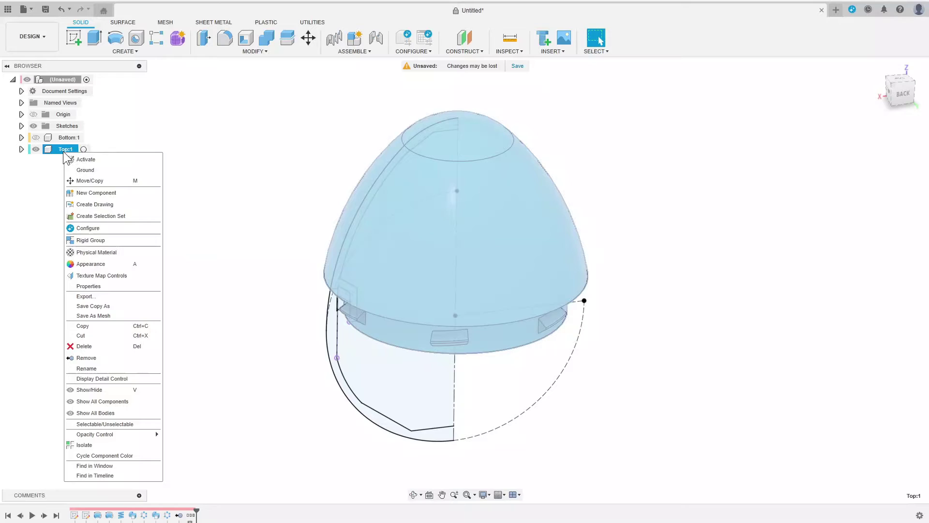
left_click(100, 326)
right_click(55, 80)
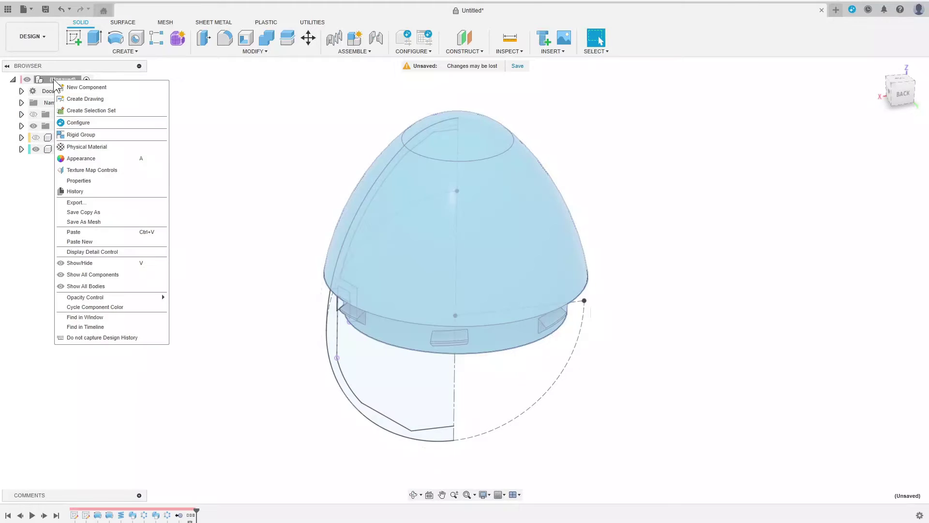
left_click(106, 243)
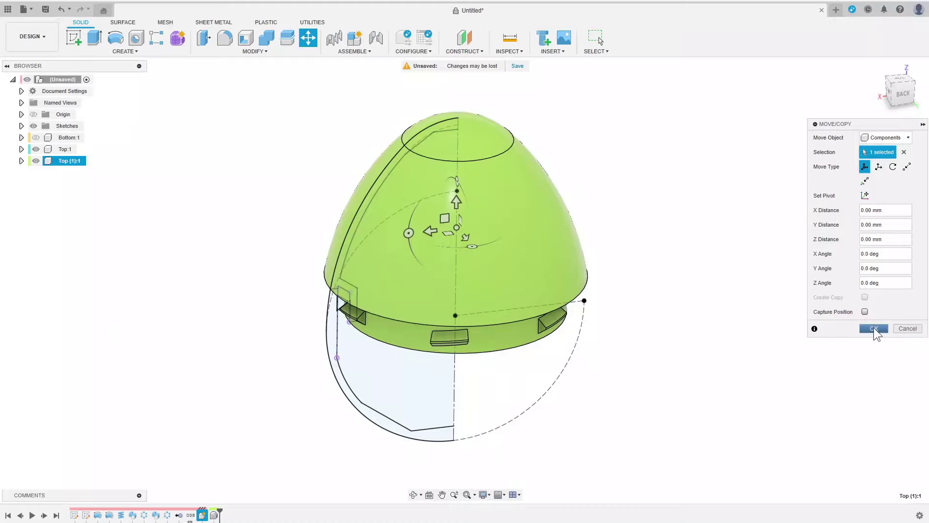
left_click(875, 329)
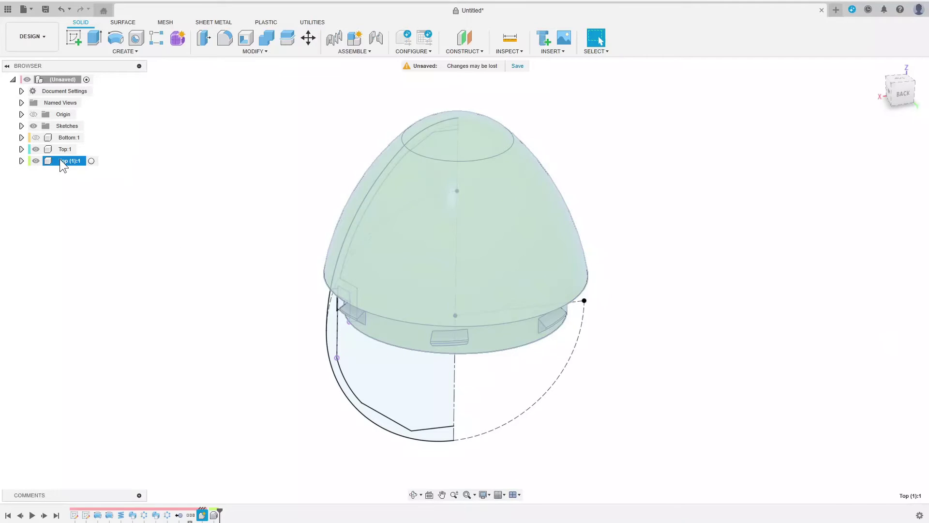
- Rename the pasted copy to Top for Printing
right_click(61, 160)
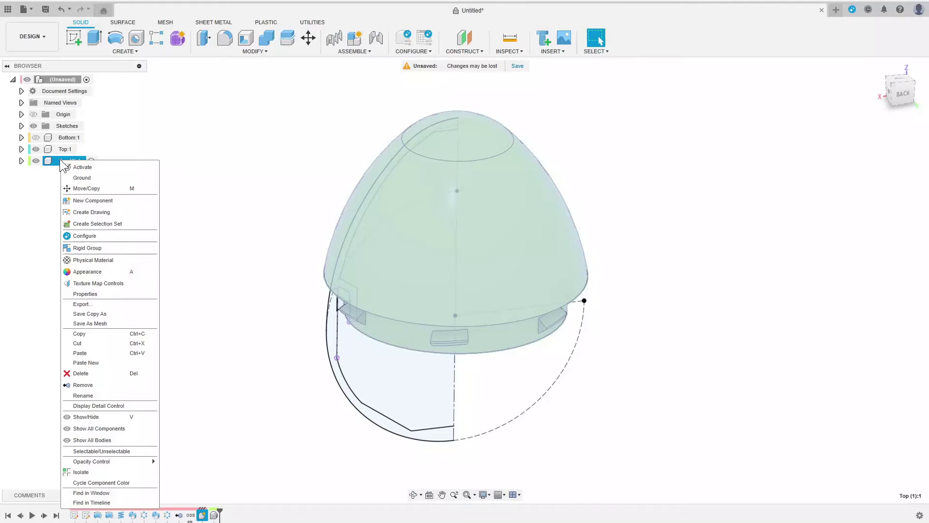
left_click(61, 160)
double_click(62, 160)
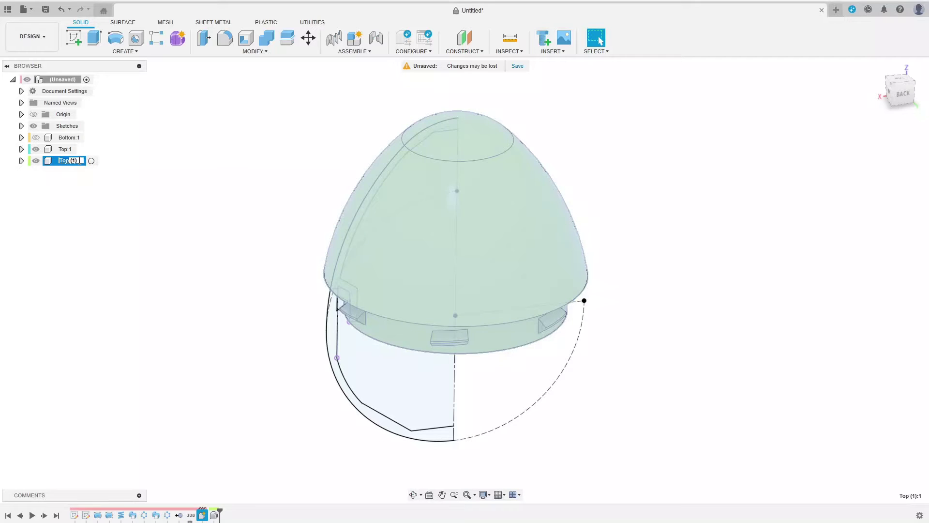
type("for Ptinting")
key("Return")
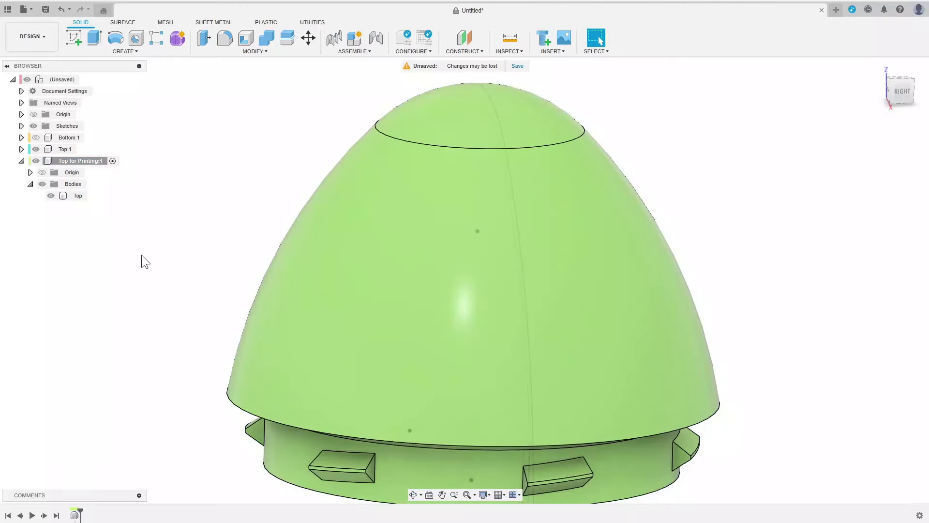
- Sketch on the printing top's rim face and offset the outer rim circle by 0.25 mm
mouse_move(142, 256)
middle_mouse_down("shift")
mouse_move(184, 280)
mouse_move(162, 48)
middle_mouse_up("shift")
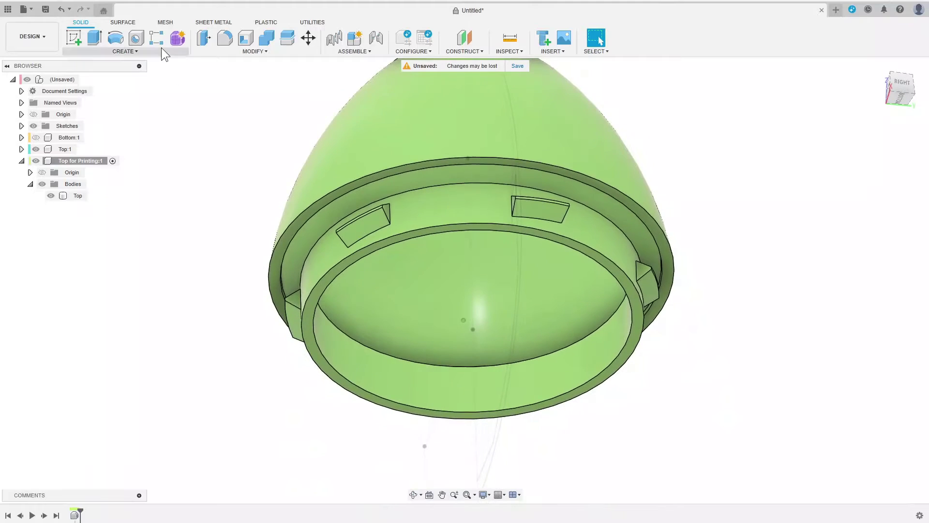
left_click(68, 37)
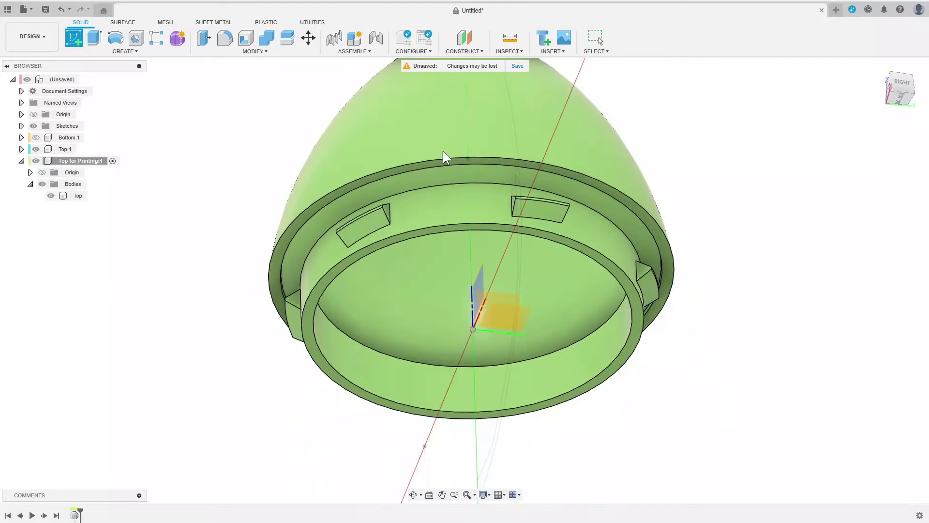
left_click(593, 184)
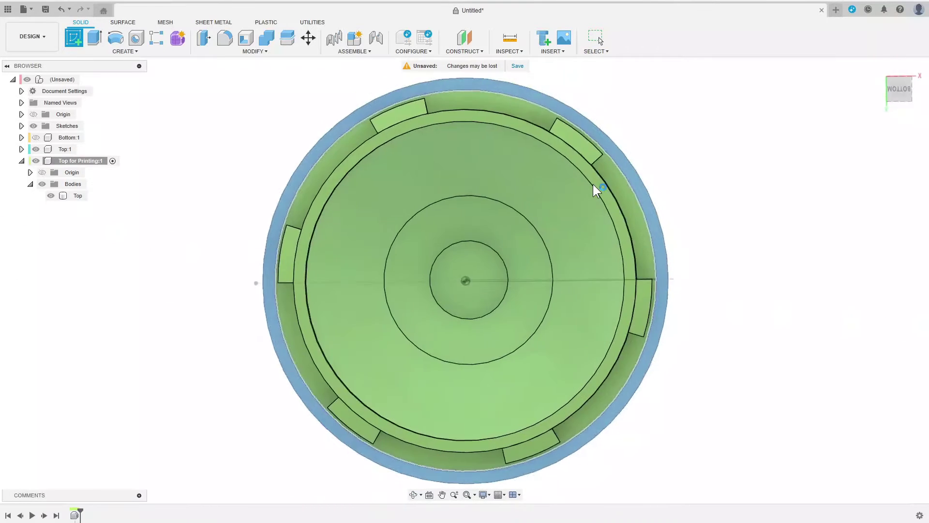
left_click(255, 44)
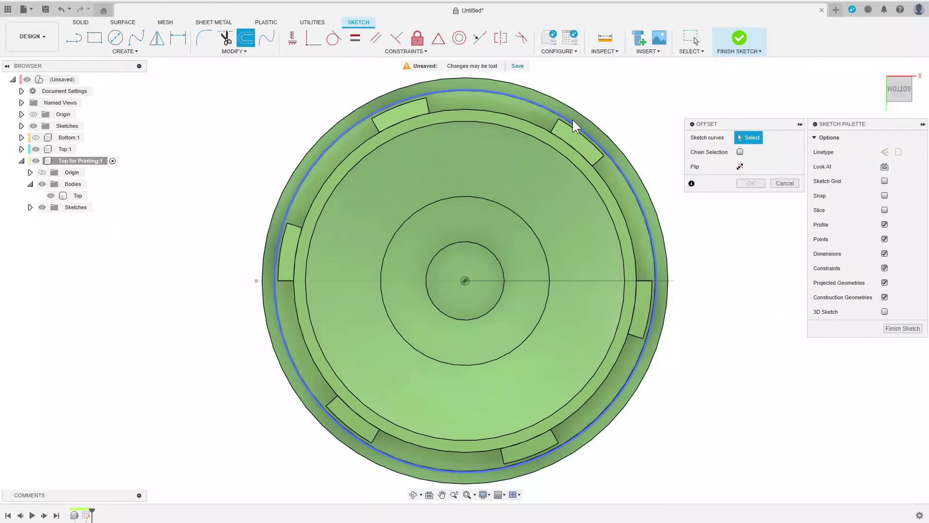
left_click(573, 120)
left_click_drag(577, 115, 573, 118)
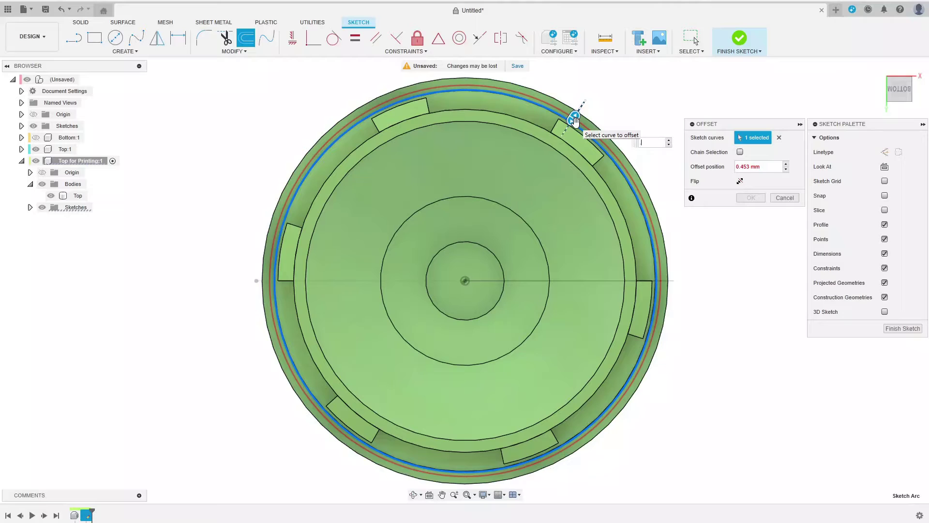
type(".25")
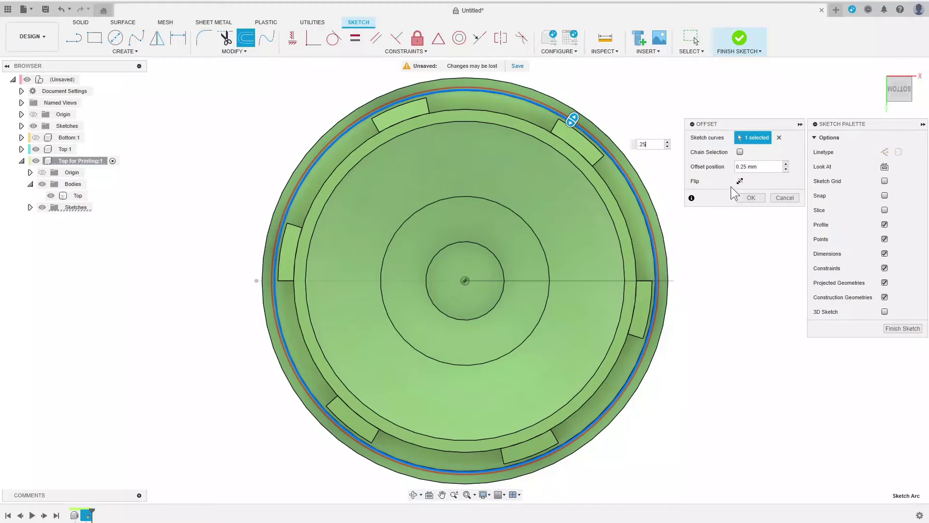
left_click(751, 196)
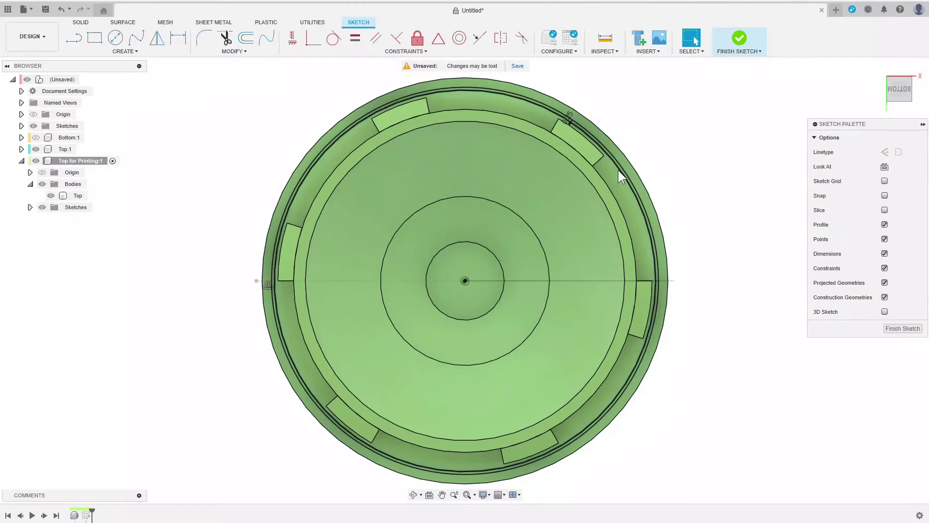
- Redo the offset flipped 0.25 mm inside the outer circle and finish the sketch
left_click(254, 42)
left_click(574, 109)
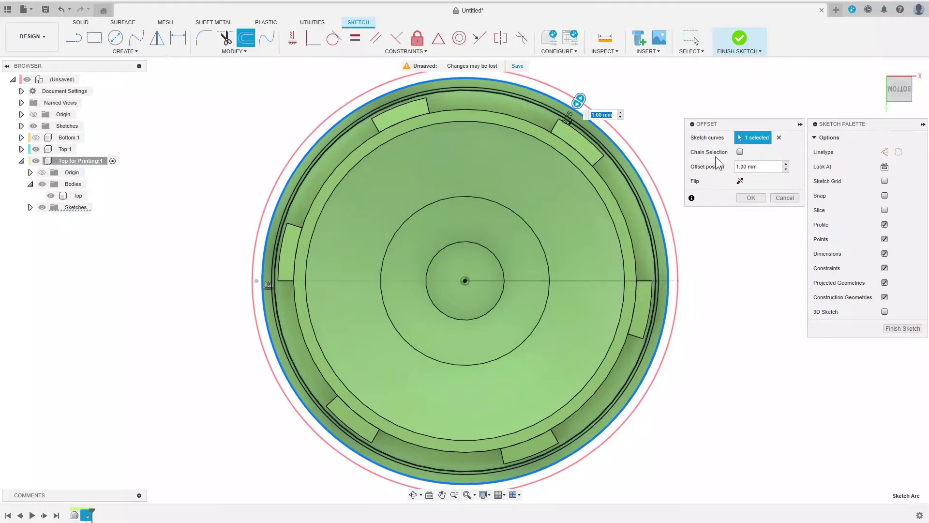
left_click(739, 181)
double_click(754, 168)
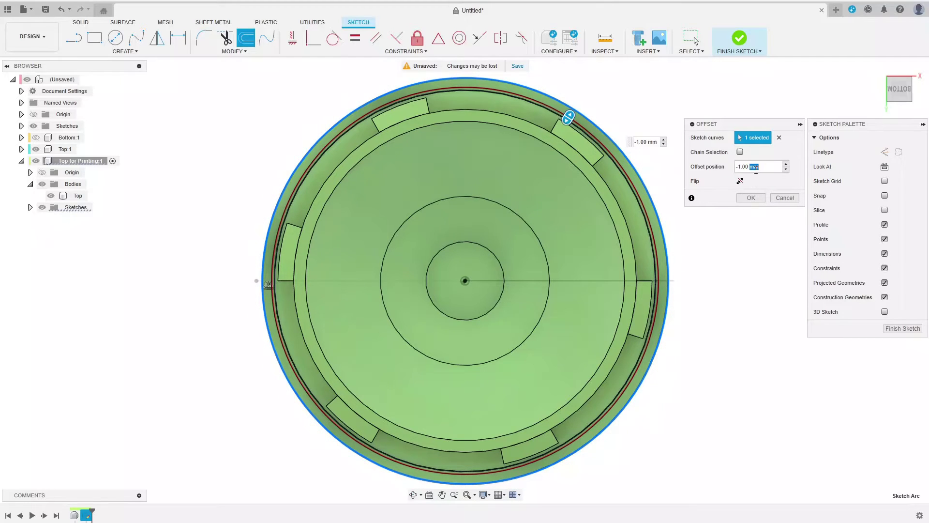
type("5")
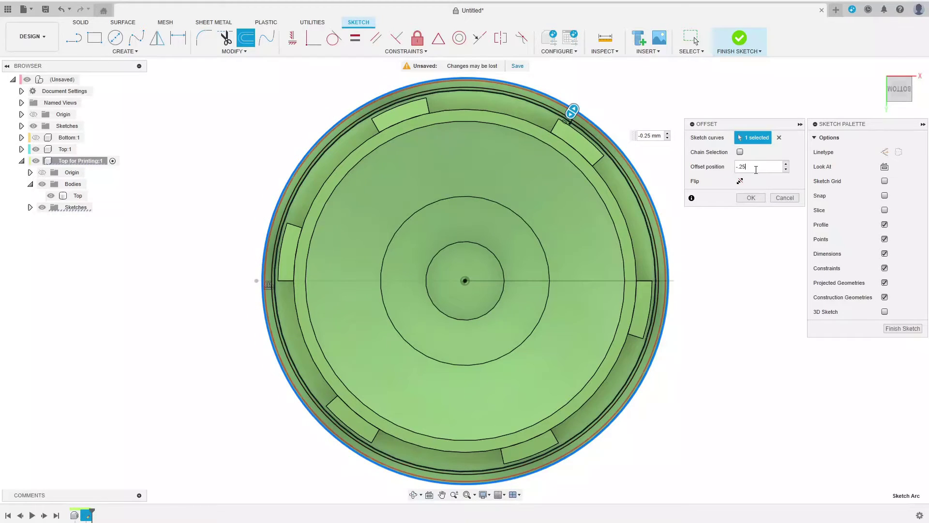
left_click(751, 196)
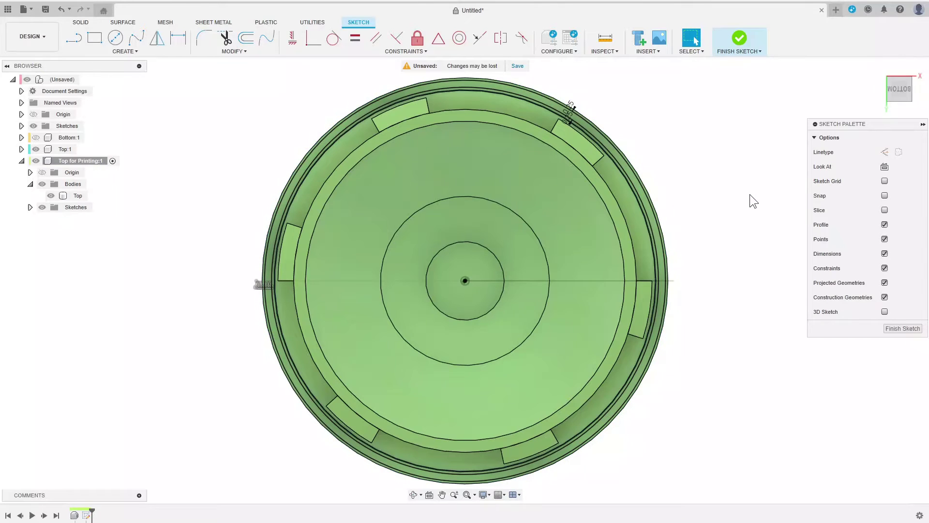
left_click(734, 38)
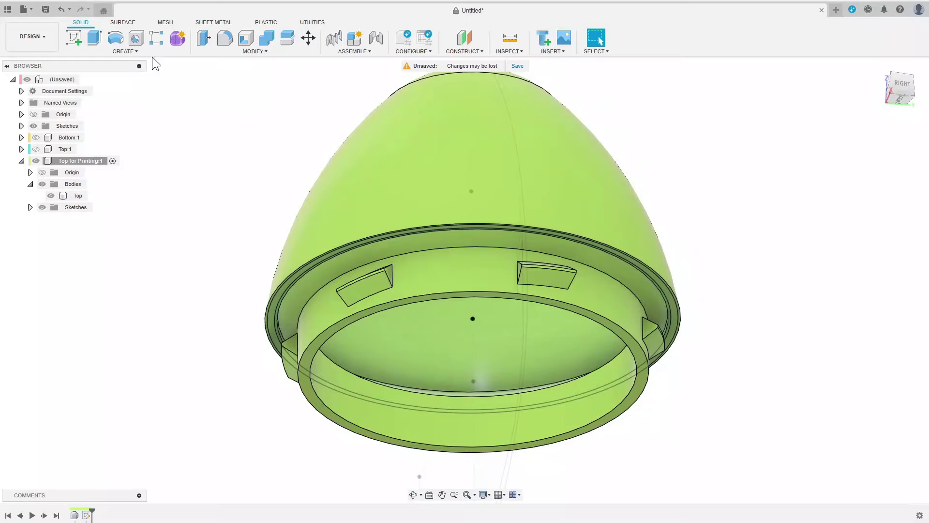
- Extrude the thin ring profile with extent To Object up to the shell's face
key("e")
left_click(523, 230)
left_click(880, 196)
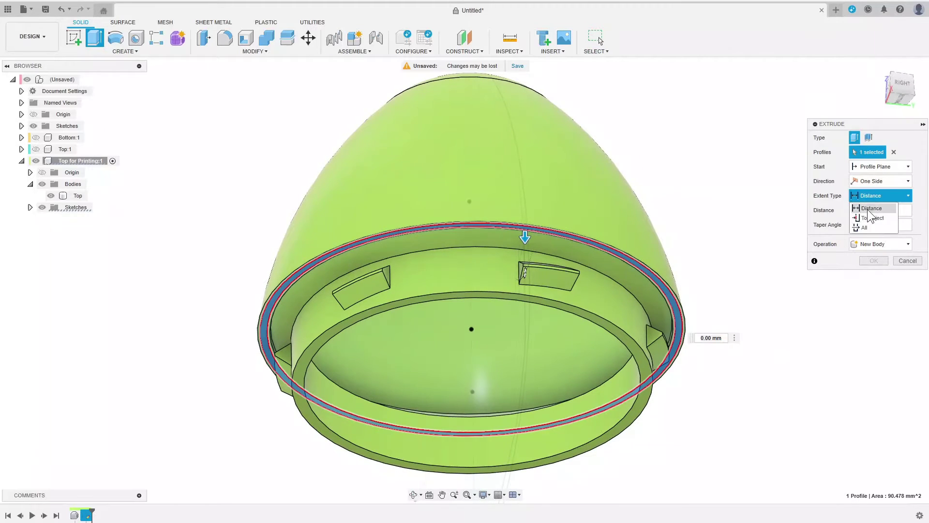
left_click(871, 219)
left_click(643, 392)
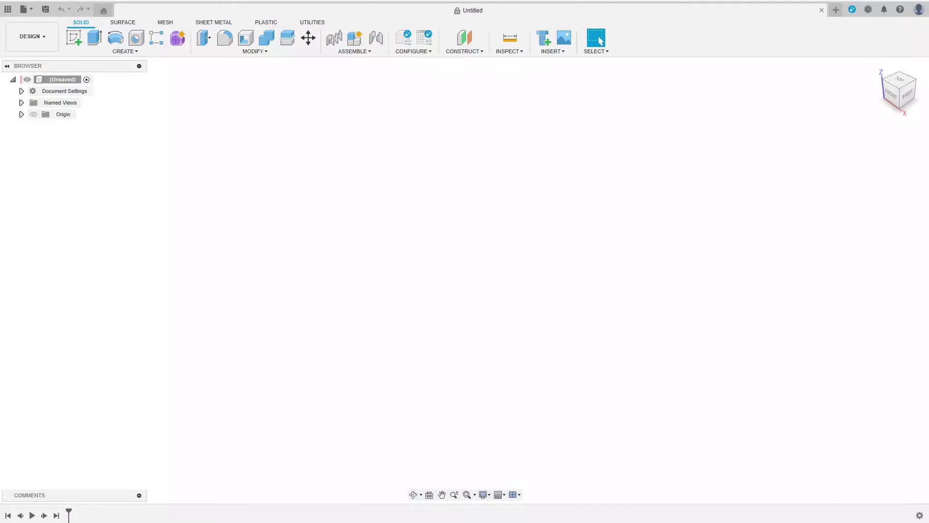
- Sketch on the front plane three centre-diameter circles: one at the origin, a small top one and a large left one
left_click(73, 37)
left_click(490, 284)
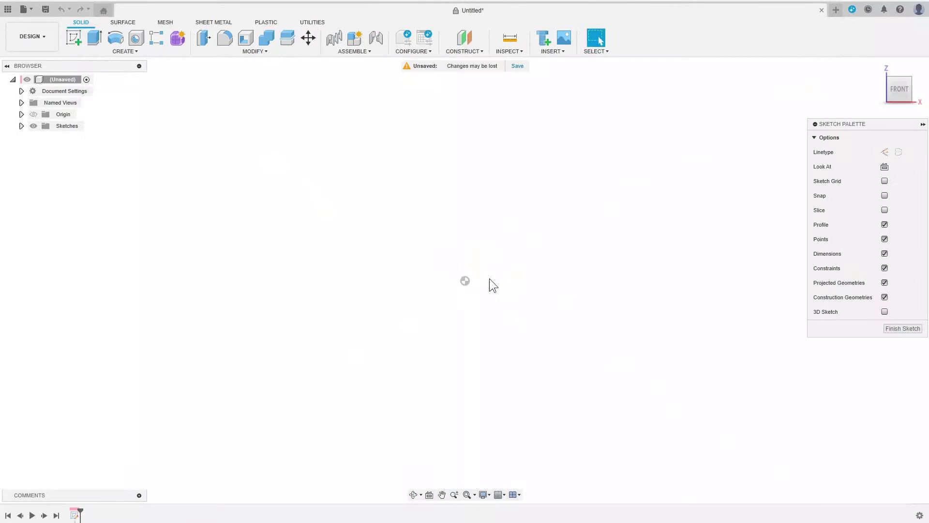
left_click(116, 40)
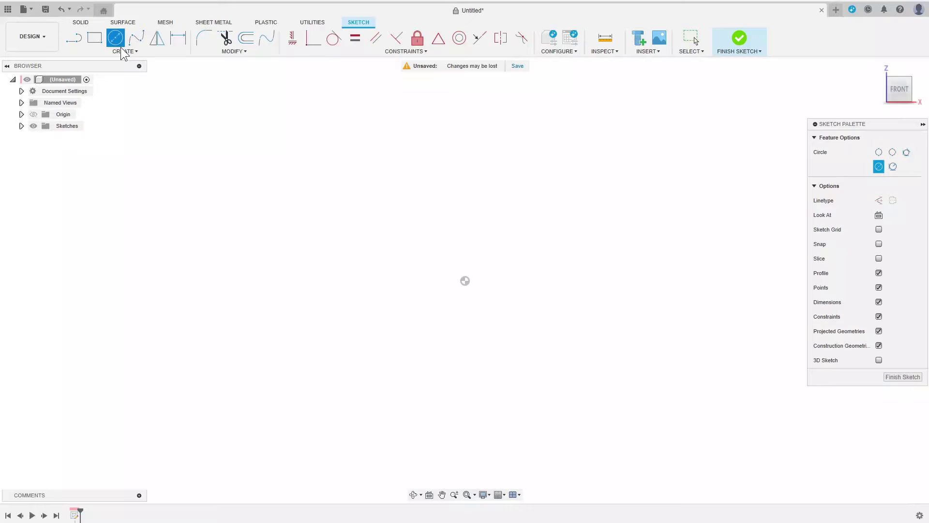
left_click(465, 282)
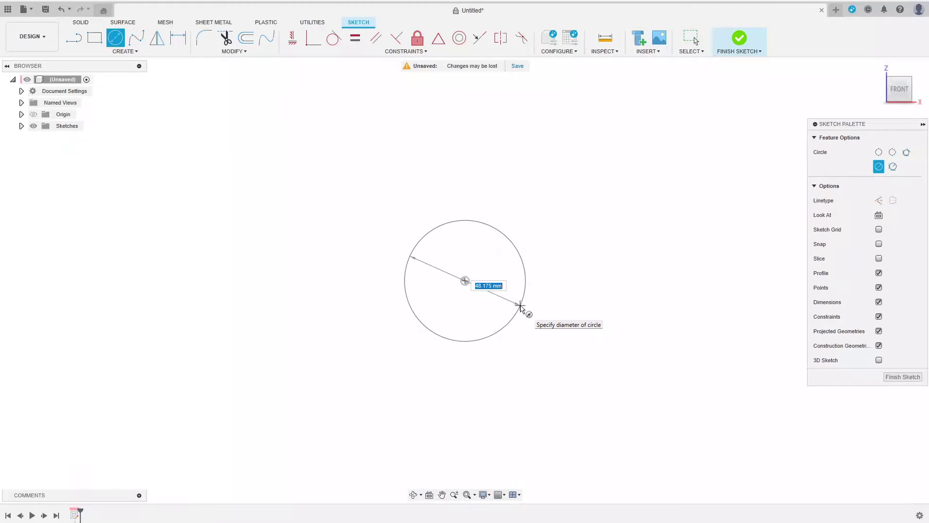
left_click(521, 308)
left_click(465, 220)
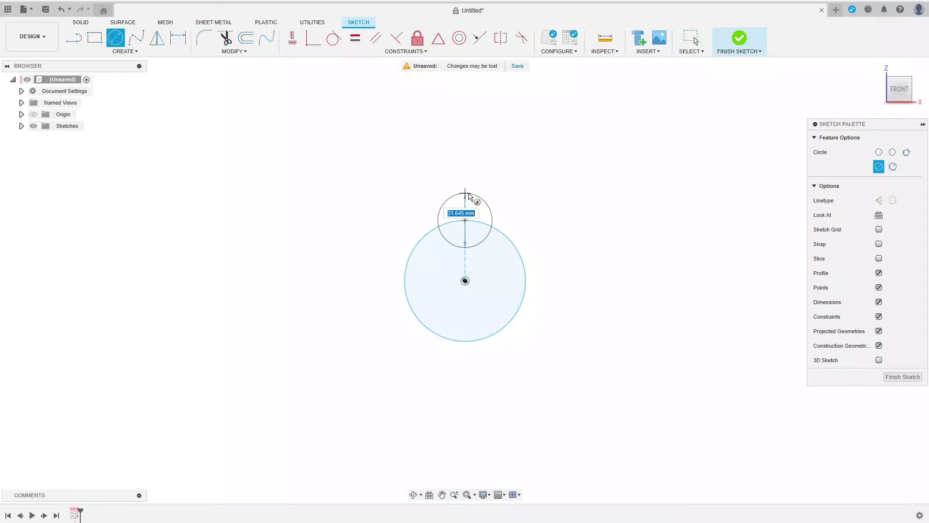
left_click(468, 196)
left_click(404, 281)
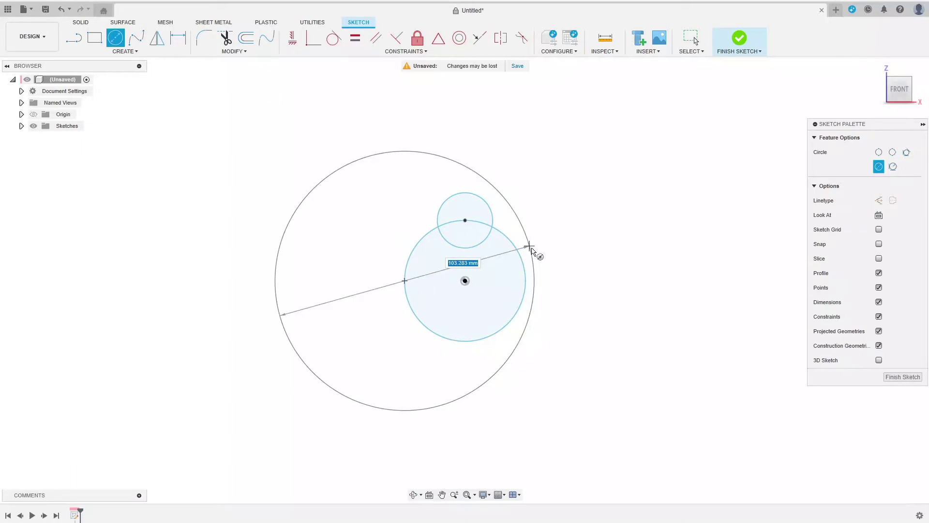
left_click(526, 281)
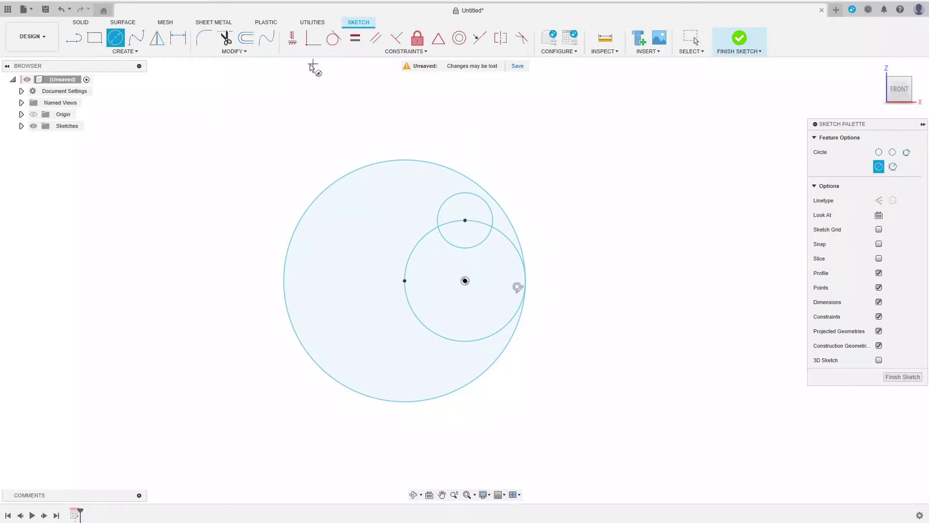
- Draw a vertical construction line through the sketch and constrain the small circle's centre onto it
left_click(74, 39)
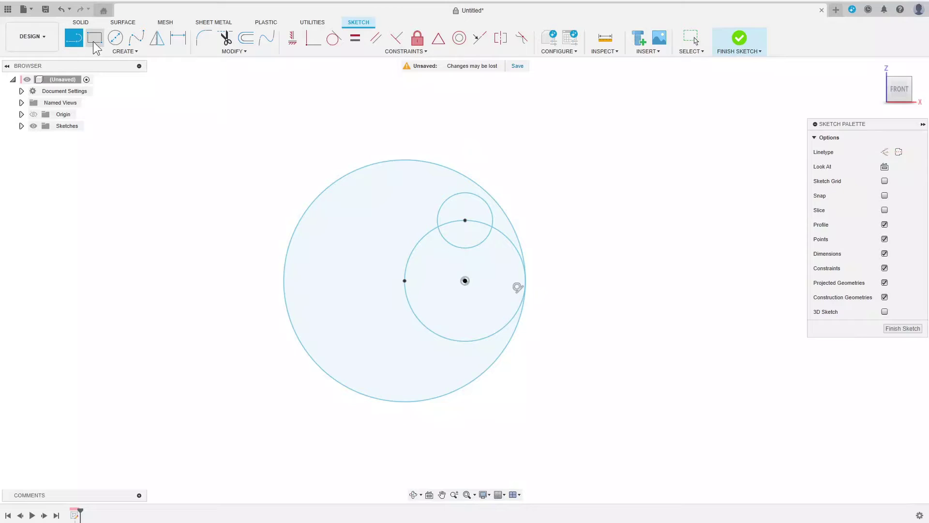
left_click(899, 152)
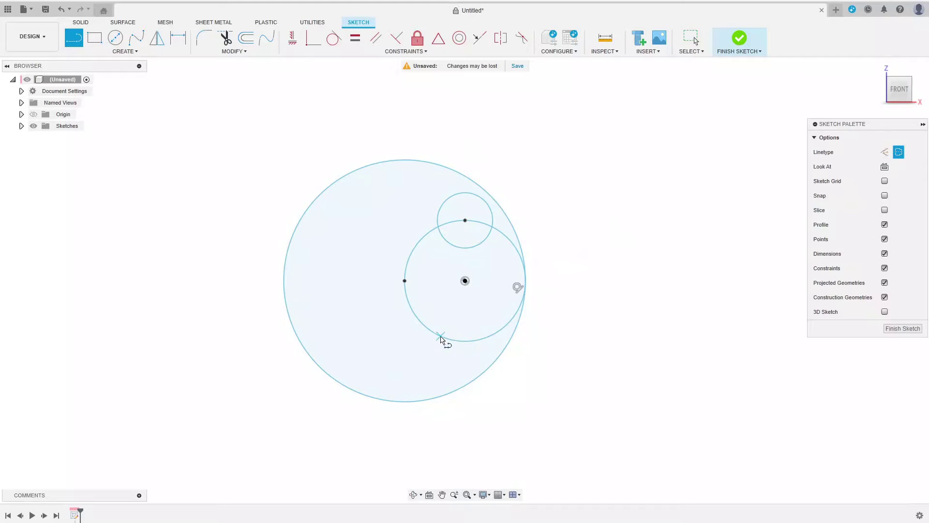
left_click(467, 342)
left_click(466, 192)
left_click(314, 42)
left_click(466, 222)
left_click(467, 264)
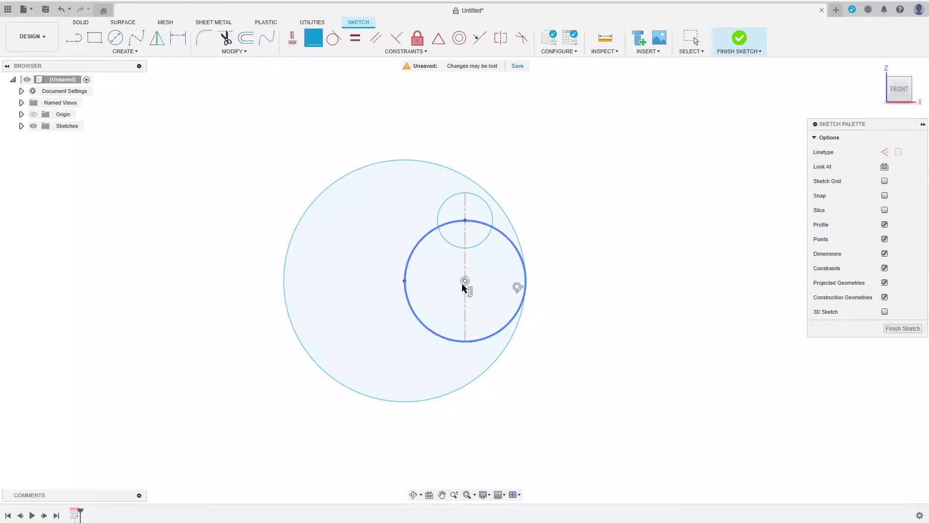
- Draw a horizontal construction line from the circle centre to the medium circle's left point
key("l")
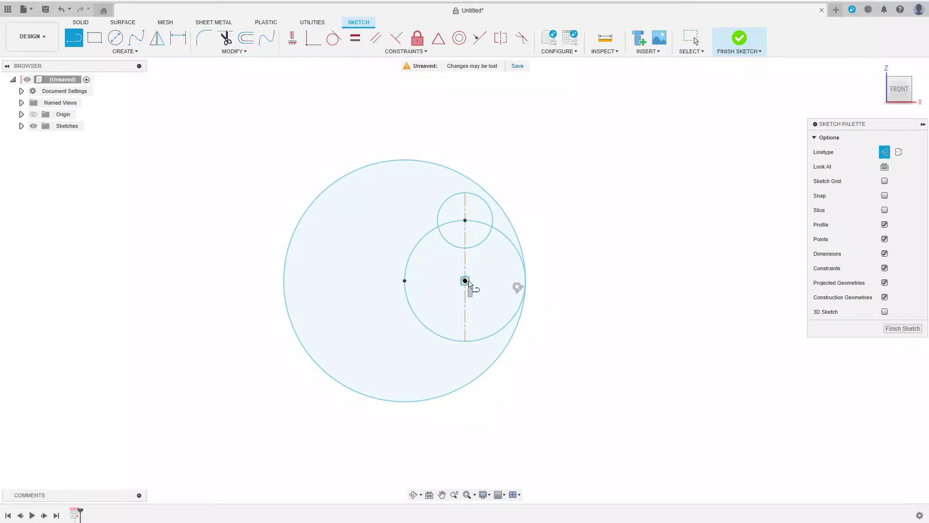
left_click(464, 280)
left_click(405, 280)
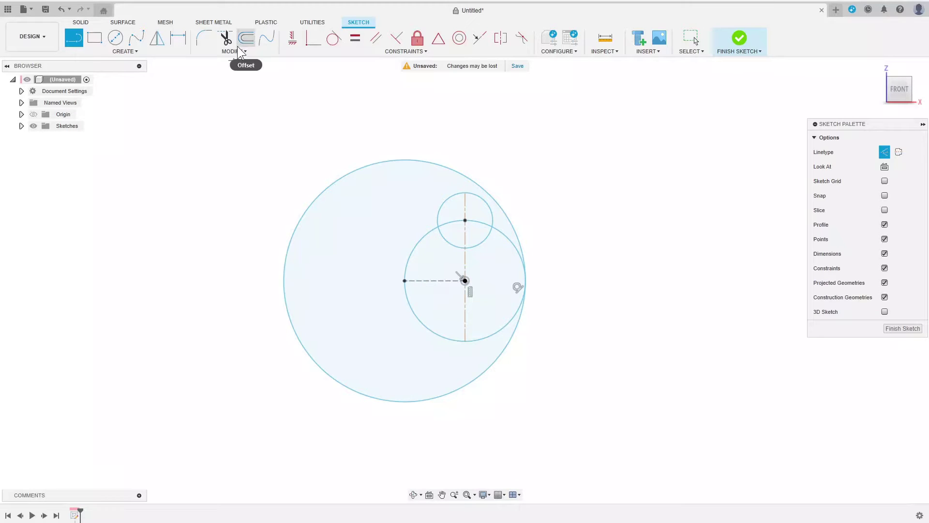
- Trim the small and medium circles' left arcs and make the small arc tangent to the big circle
left_click(226, 38)
left_click(456, 246)
left_click(443, 213)
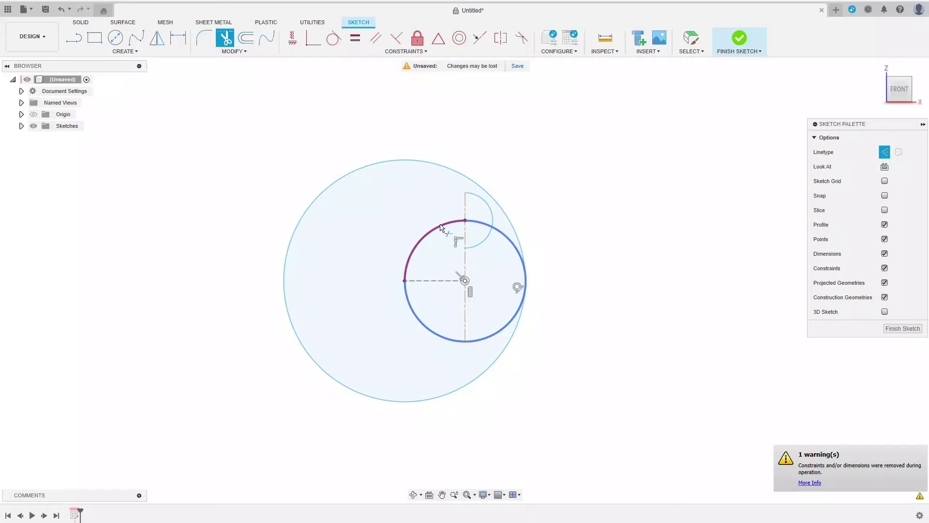
left_click(432, 232)
left_click(334, 38)
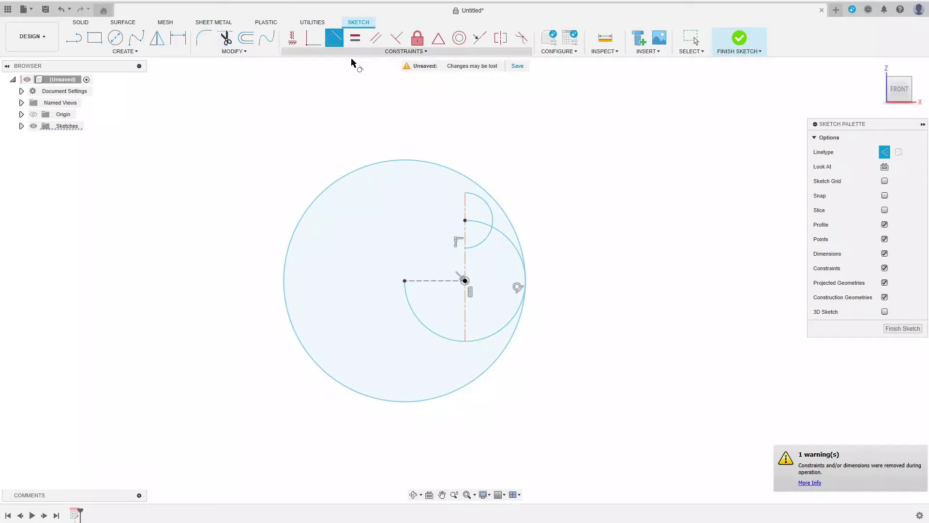
left_click(494, 209)
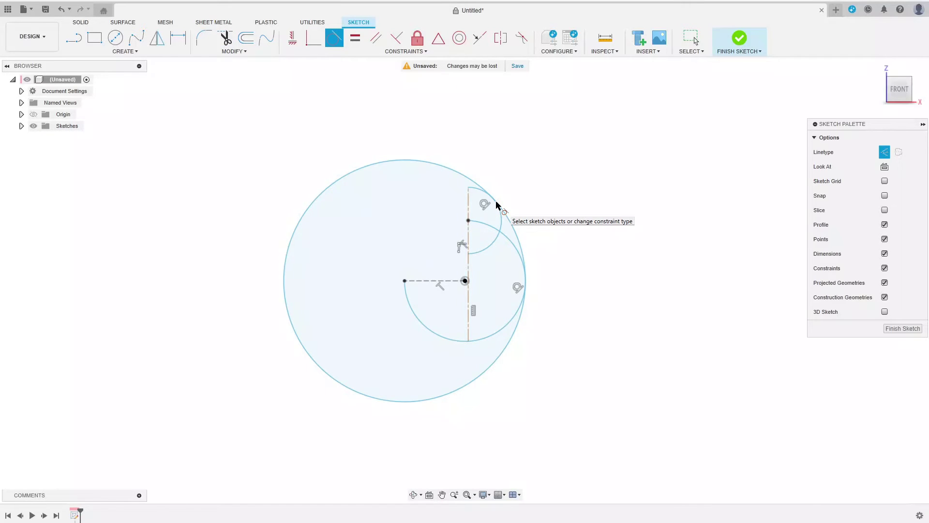
- Break the arcs at their intersections and trim away the big circle's left portion
left_click(235, 51)
left_click(230, 95)
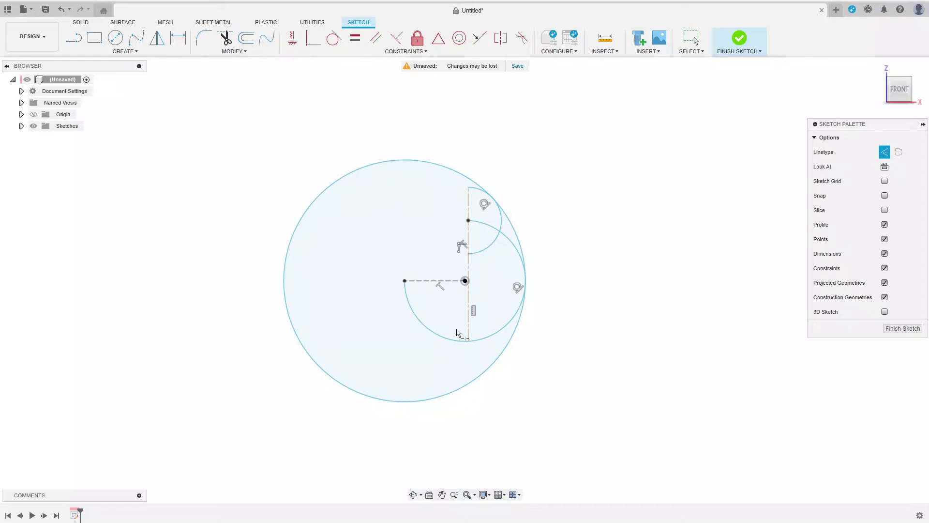
left_click(451, 343)
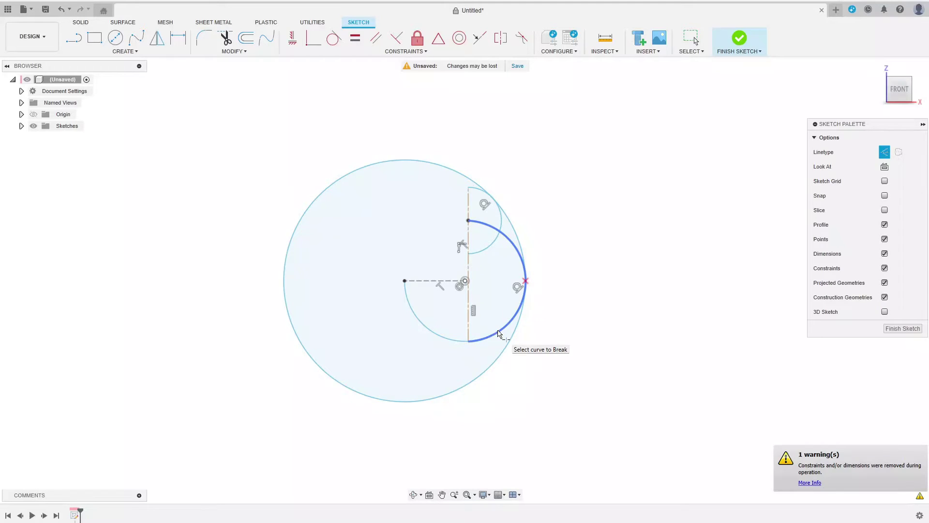
left_click(503, 226)
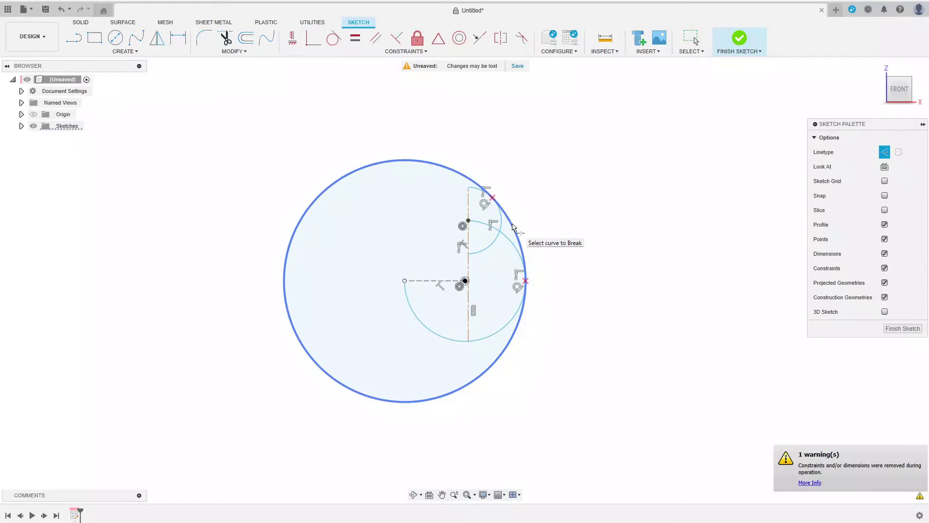
key("t")
left_click(334, 192)
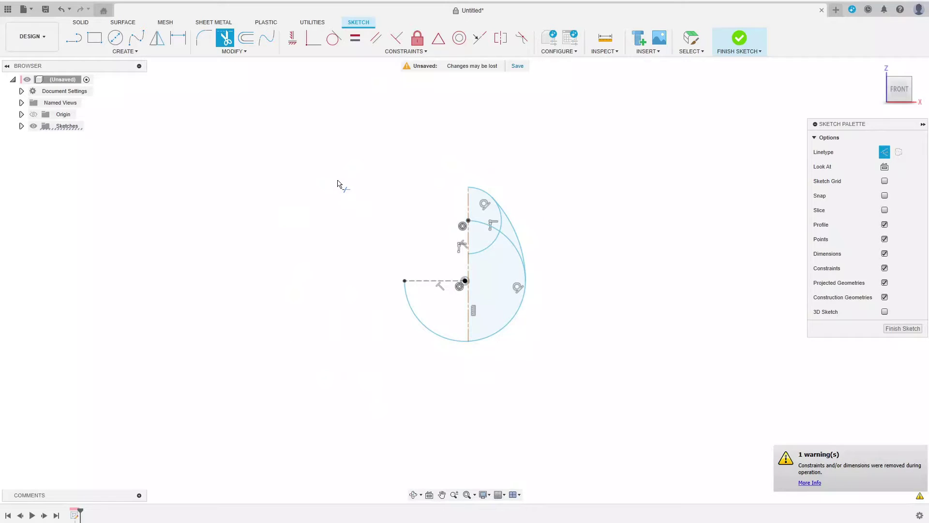
key("Escape")
scroll(498, 232, "up", 2)
- Turn the two inner arcs into construction geometry and delete the small leftover arc
left_click(501, 222)
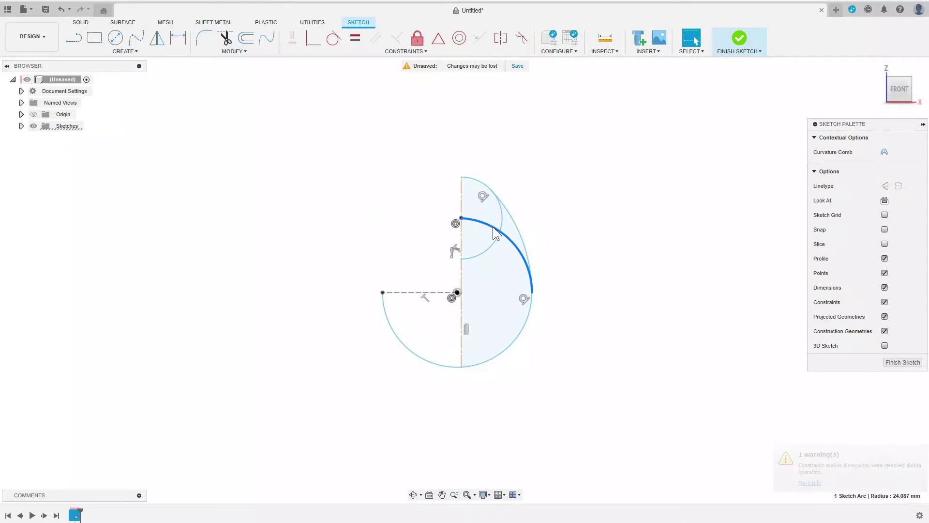
left_click(503, 226)
key("x")
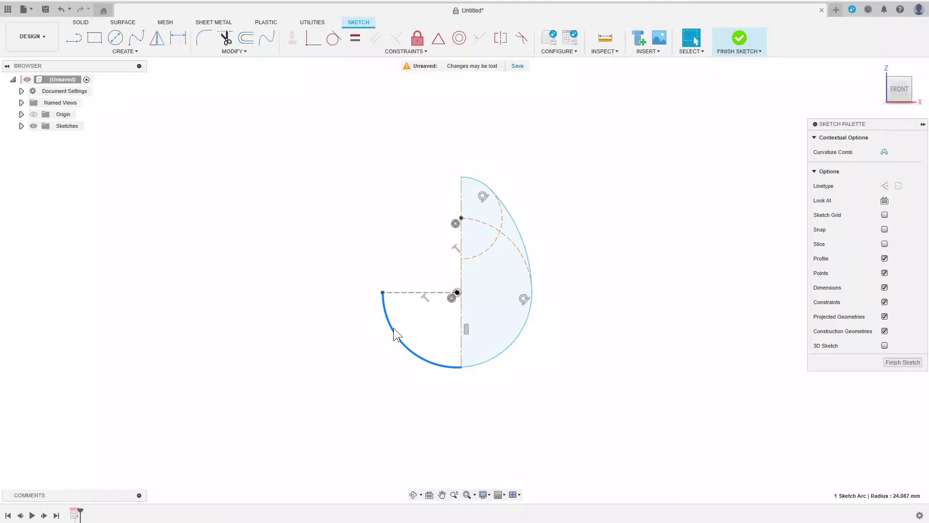
key("x")
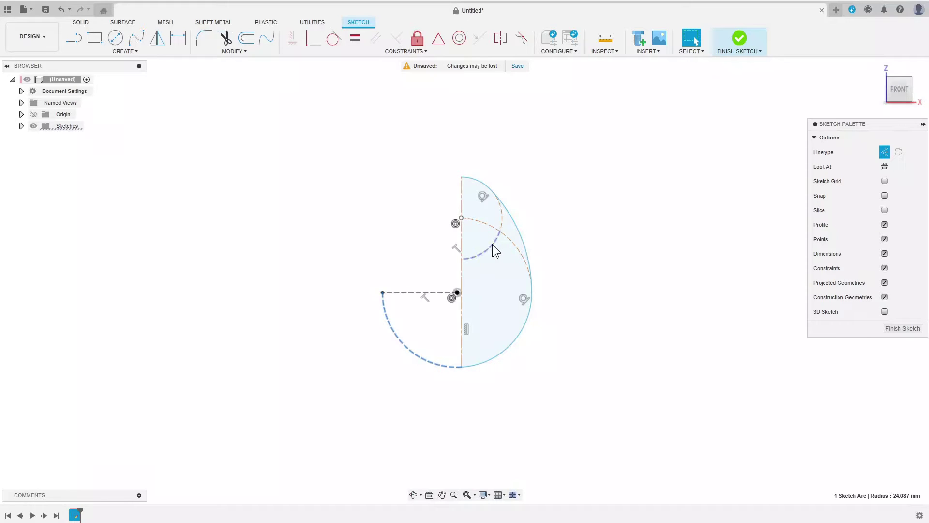
left_click(493, 244)
key("Delete")
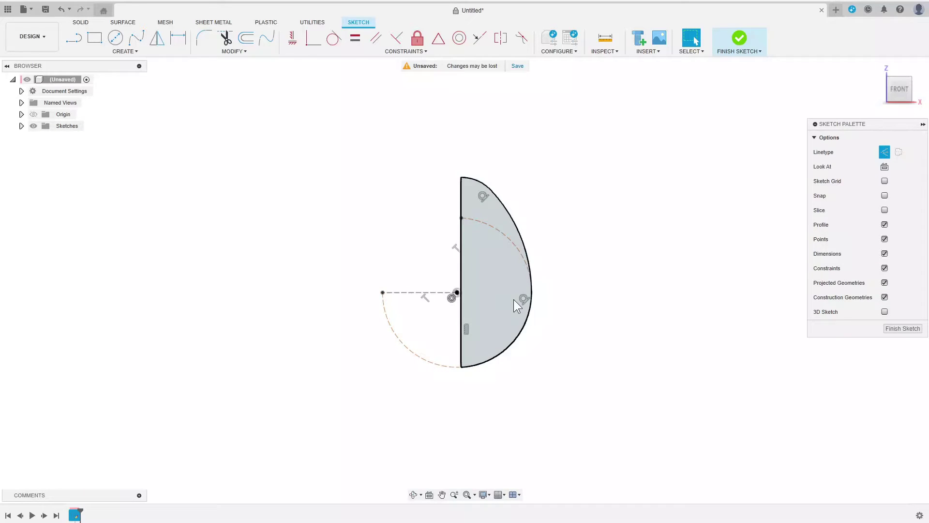
- Dimension the tall vertical edge of the half-egg profile to 55 mm
key("d")
left_click(461, 239)
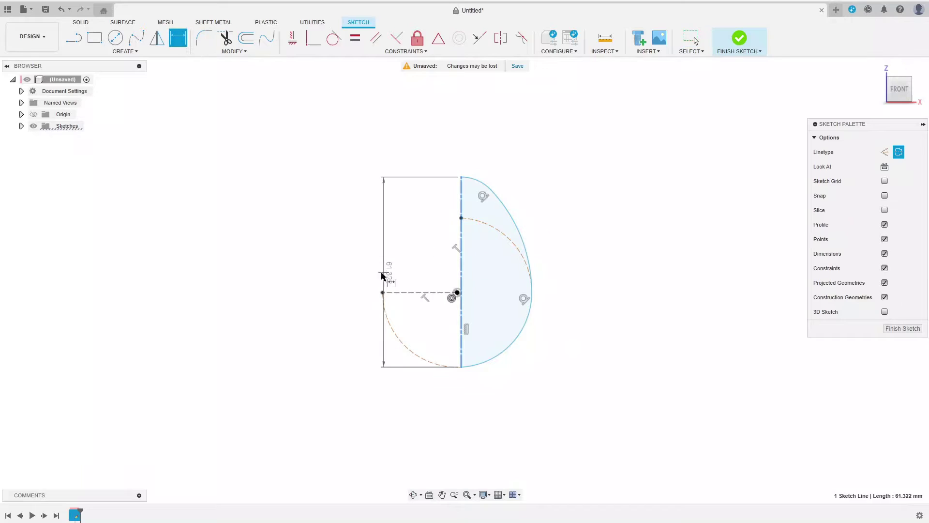
left_click(382, 276)
type("55")
key("Return")
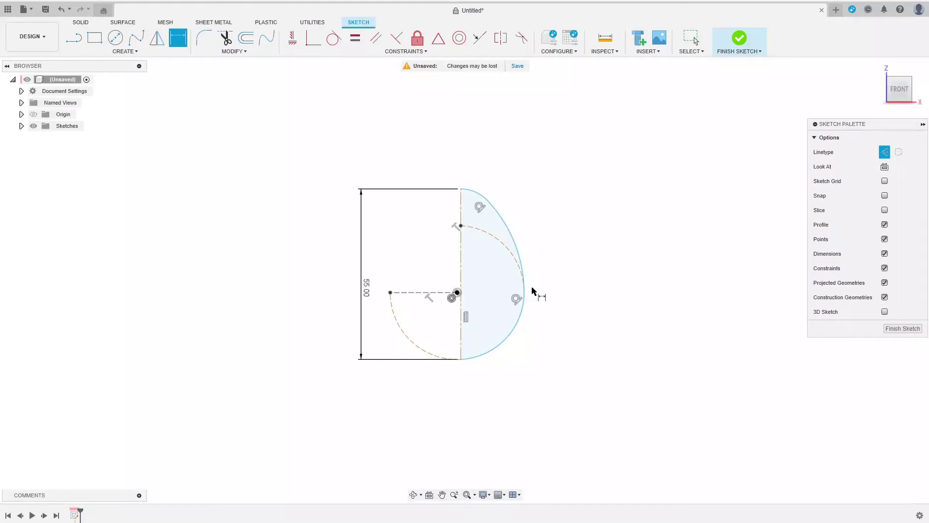
key("Escape")
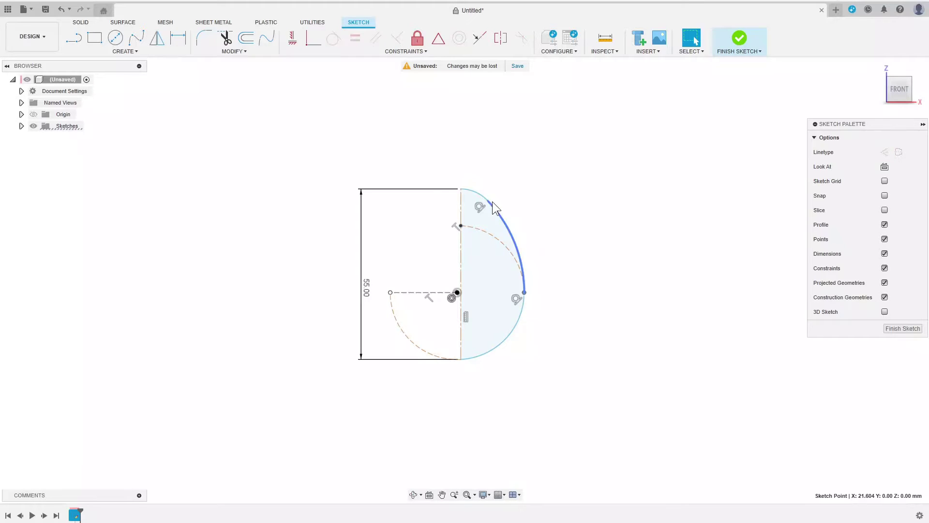
- Nudge an arc endpoint and try a coincident constraint to the centre line, then cancel it
left_click_drag(493, 208, 479, 195)
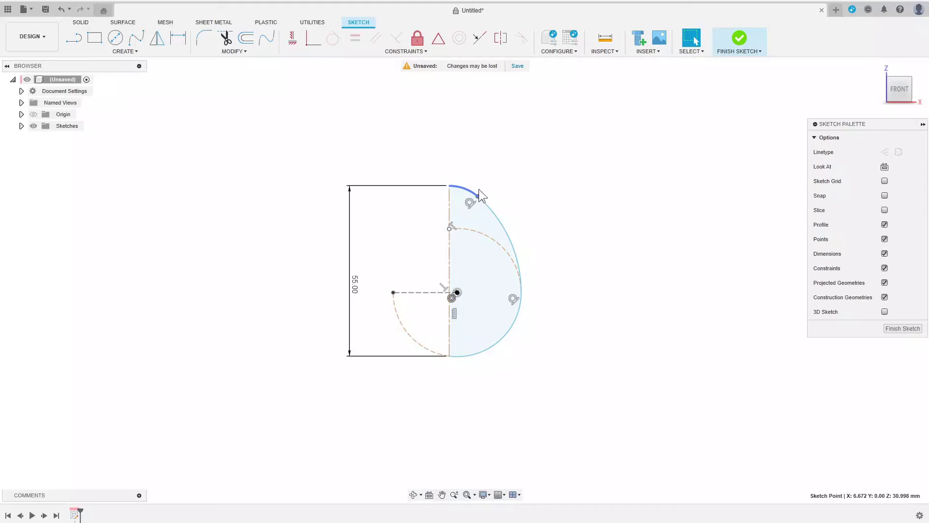
left_click(314, 39)
left_click(456, 294)
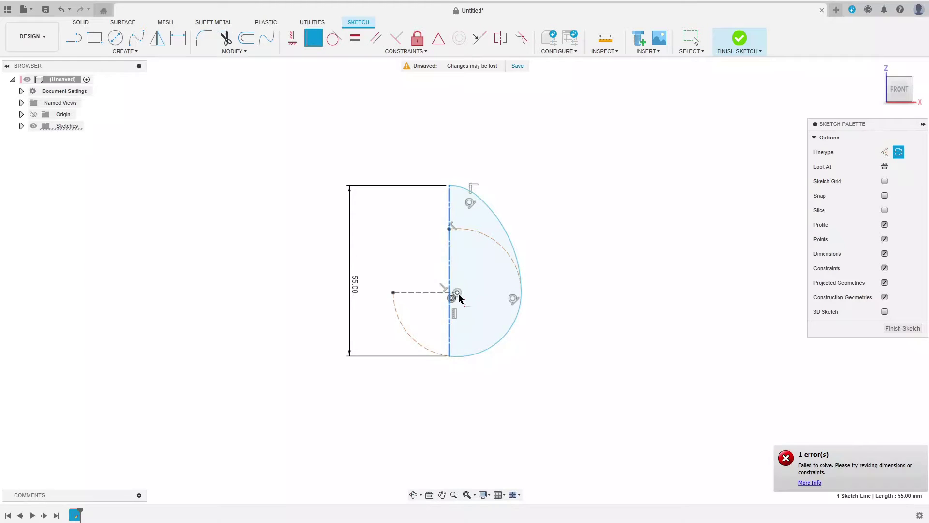
key("Escape")
scroll(470, 320, "up", 3)
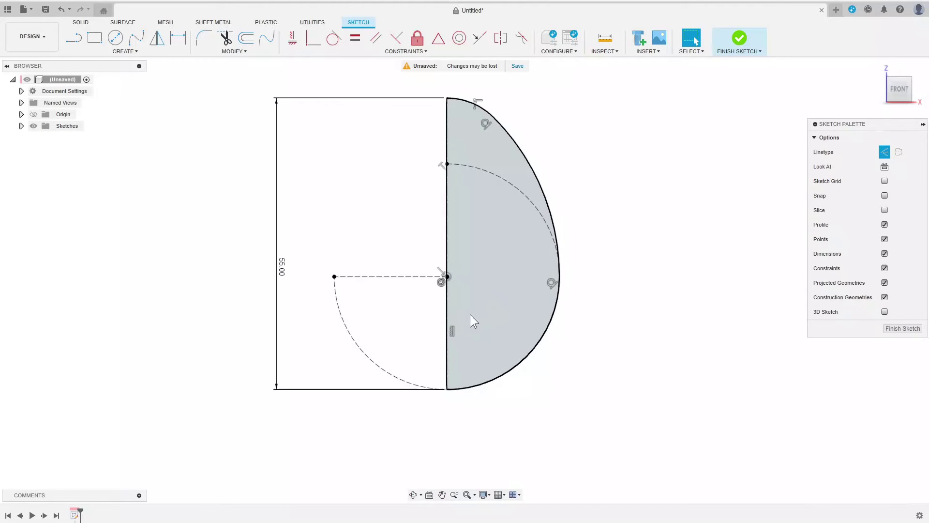
left_click(136, 52)
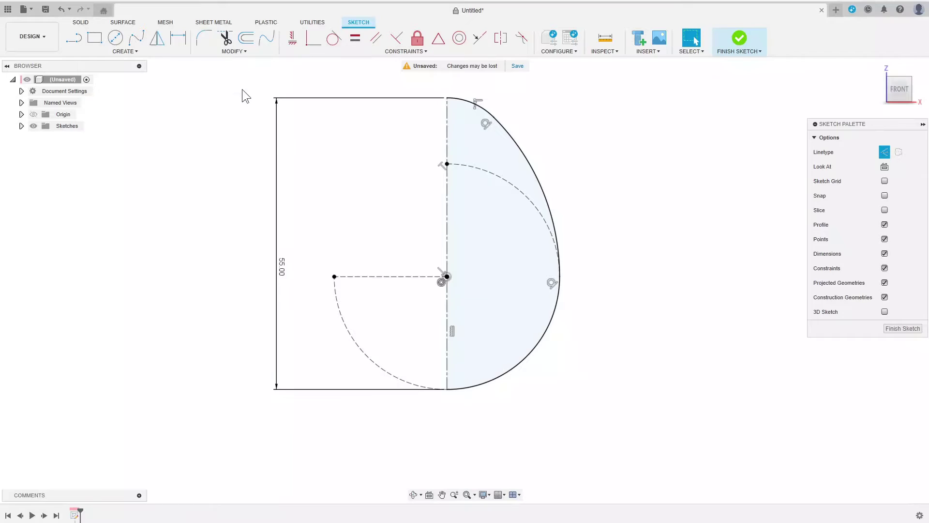
- Offset the curved egg outline, excluding the centre edge, 1.2 mm inward to form the wall
left_click(247, 38)
left_click(447, 129)
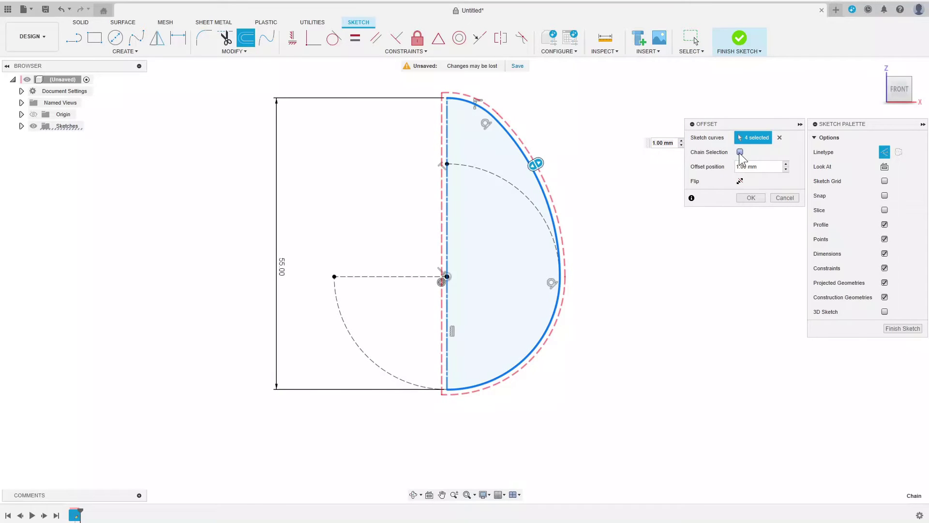
left_click(448, 138)
left_click_drag(508, 123, 502, 137)
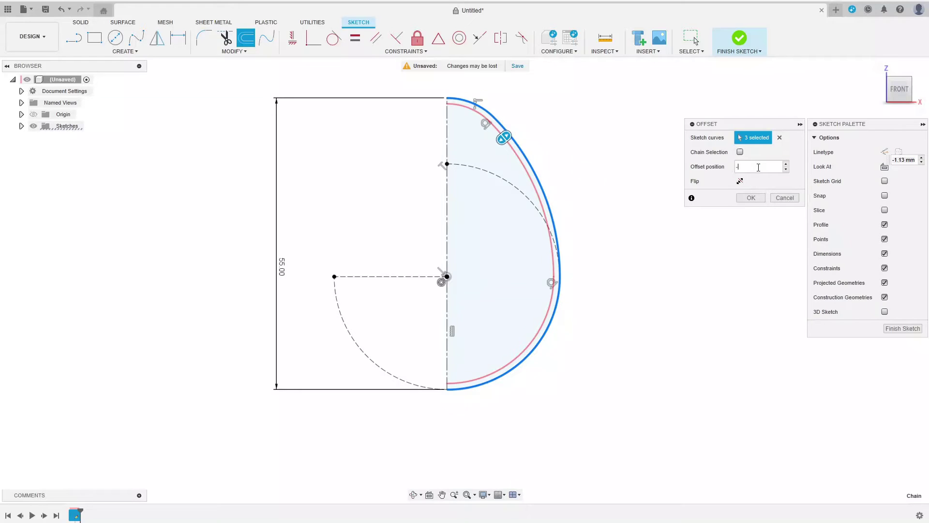
left_click(748, 198)
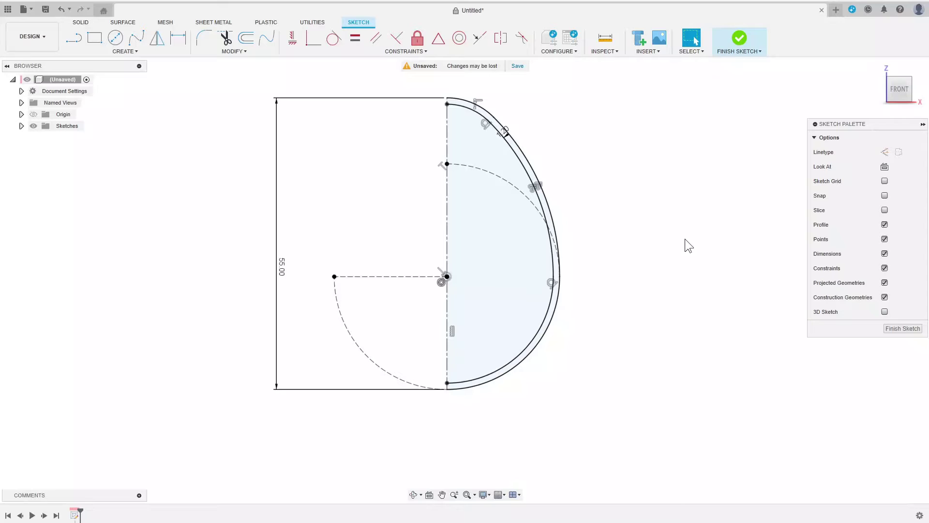
key("F6")
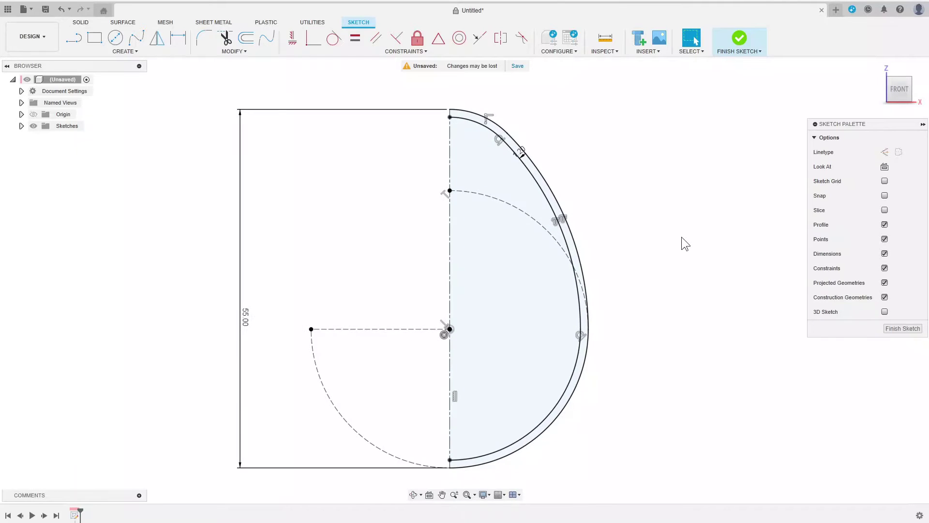
- Dimension the short cross line 7 mm above the centre line and begin a vertical line from its end
left_click(73, 45)
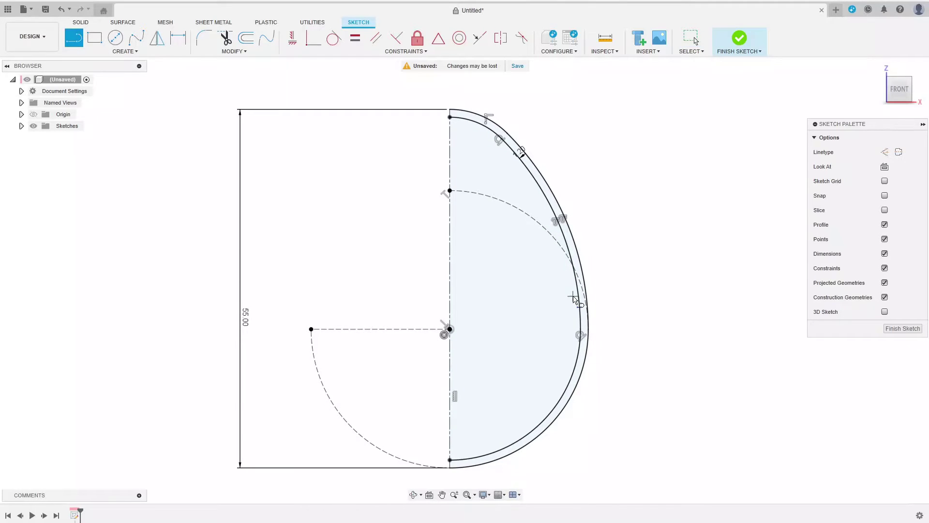
scroll(573, 297, "up", 1)
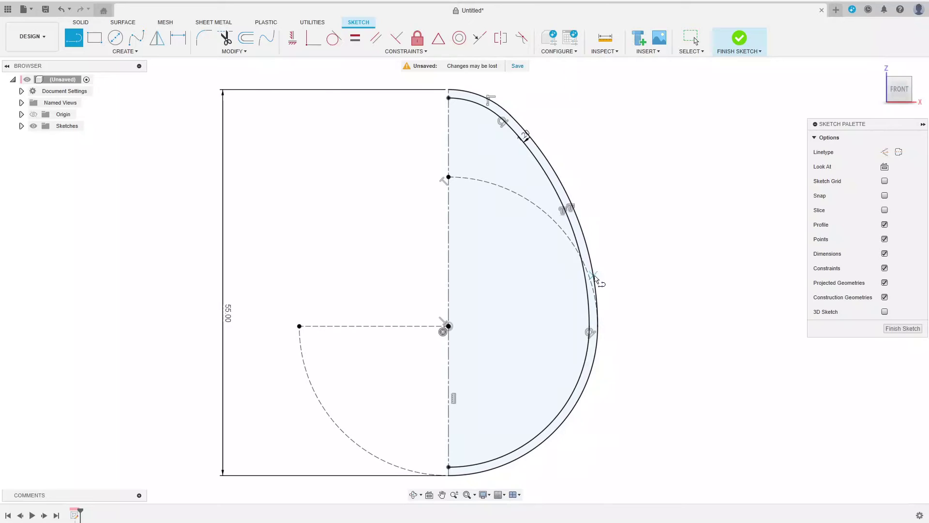
scroll(596, 282, "up", 3)
scroll(616, 268, "down", 2)
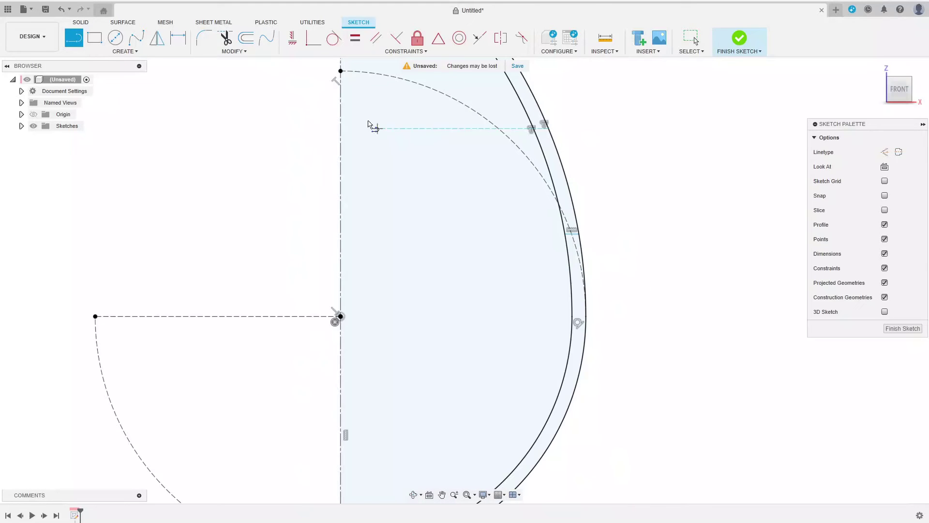
key("d")
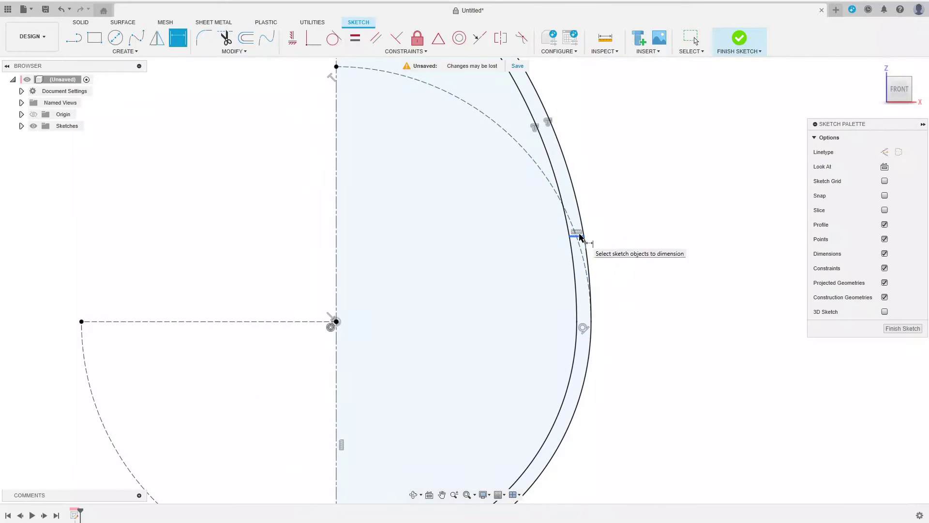
left_click(576, 235)
left_click(452, 287)
type("7.1436890378")
key("Return")
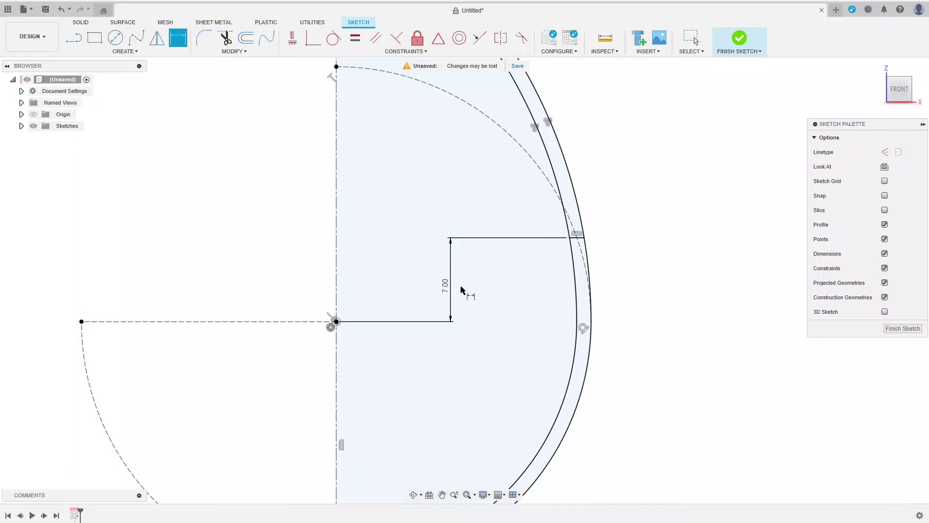
scroll(508, 265, "up", 1)
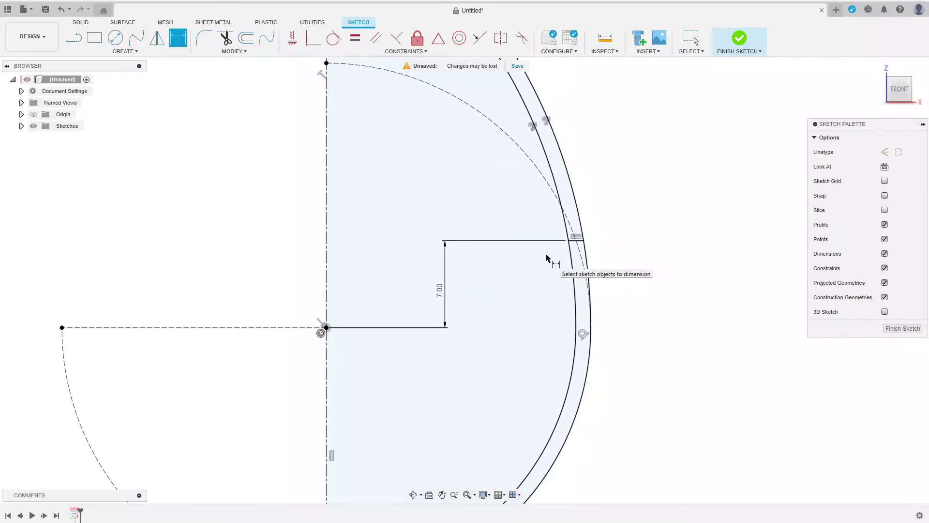
key("l")
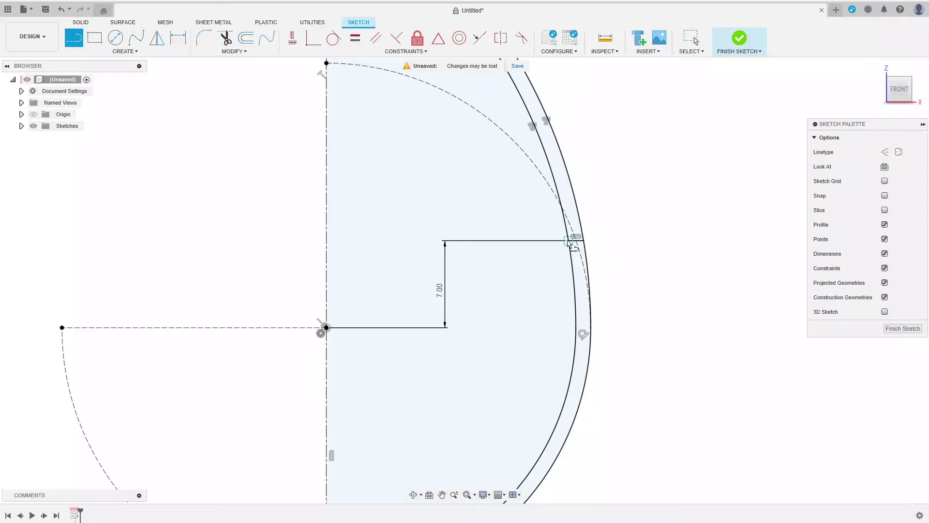
left_click(567, 241)
- End the new wall line lower down and constrain it vertical
left_click(564, 401)
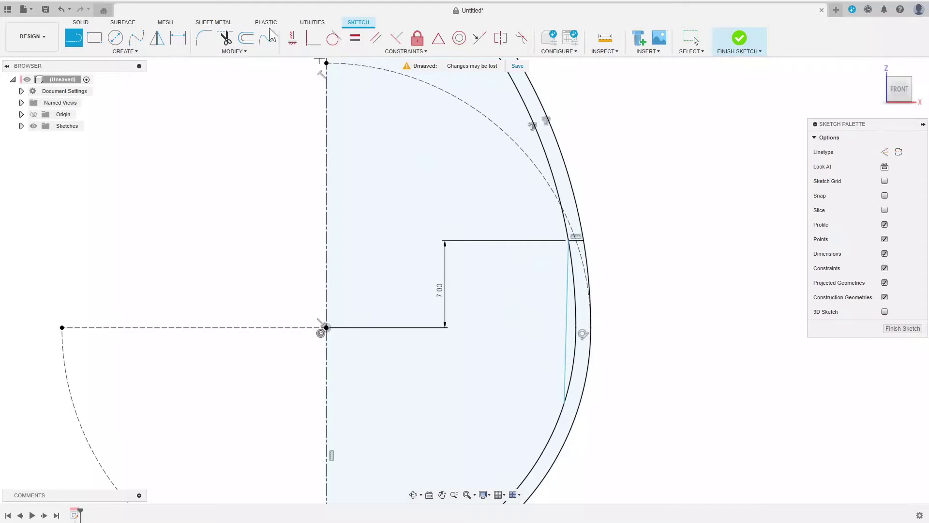
left_click(292, 38)
left_click(569, 320)
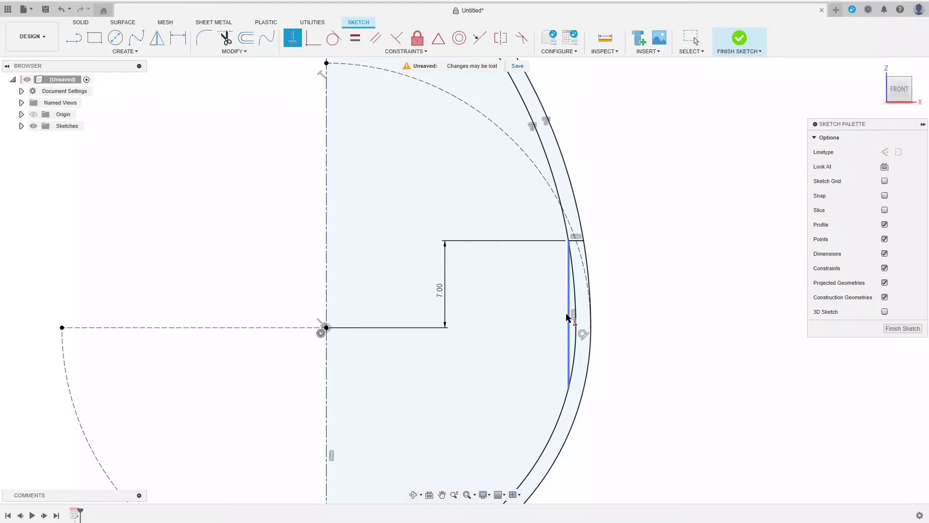
scroll(552, 280, "up", 2)
- Draw the closed slot outline from the corner down and back up to the arc
left_click(74, 38)
scroll(569, 231, "up", 1)
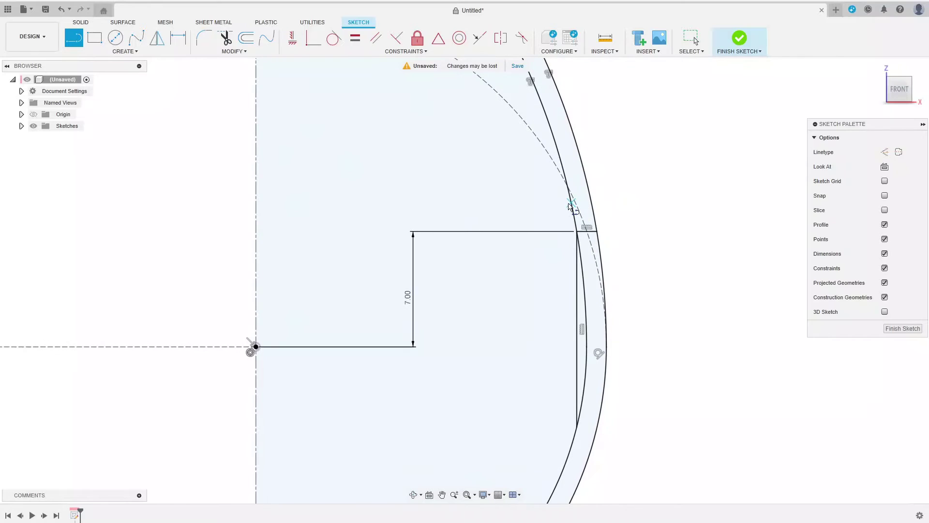
left_click(572, 231)
left_click(512, 259)
left_click(512, 405)
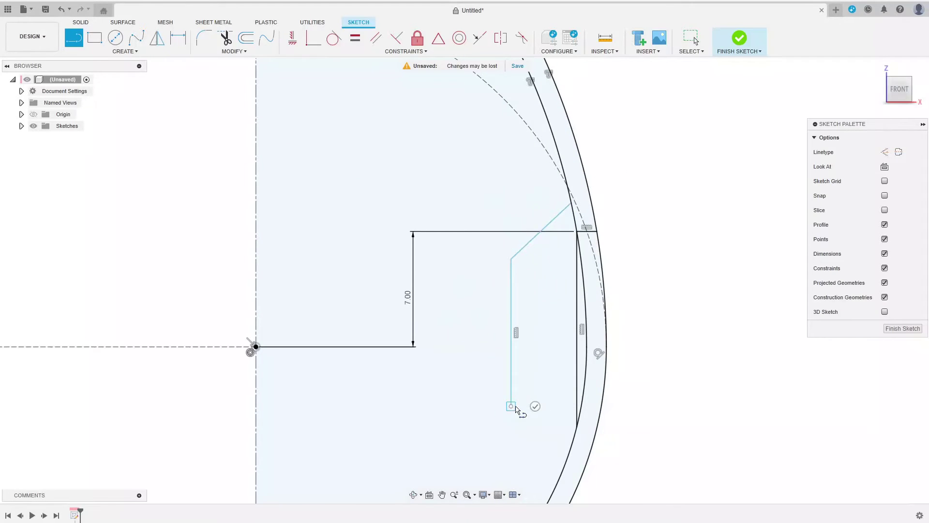
left_click(546, 404)
left_click(545, 266)
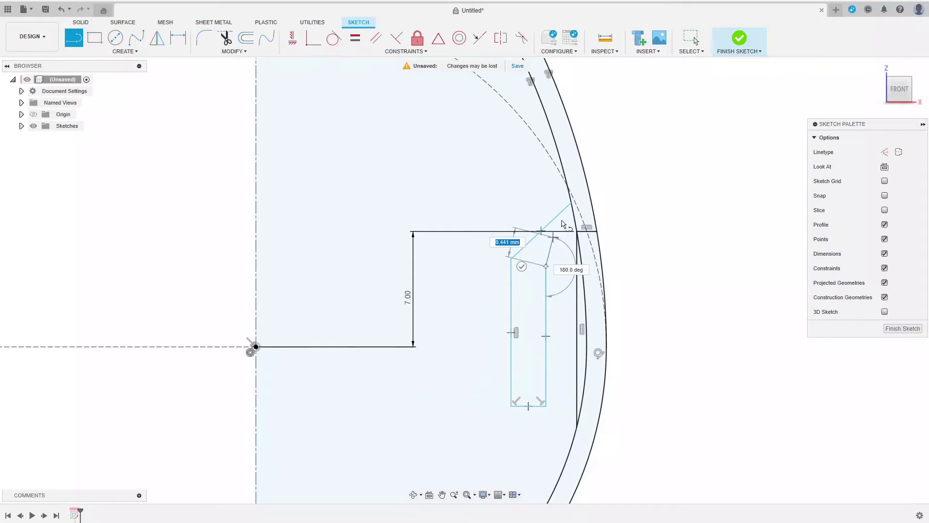
left_click(578, 230)
scroll(509, 149, "up", 1)
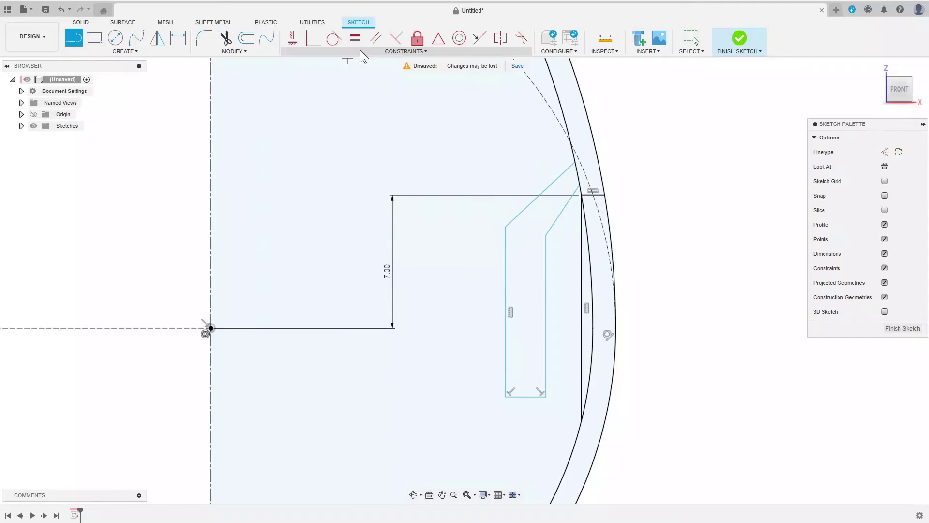
- Make the two diagonals parallel and set the diagonal at 55° to the vertical
left_click(376, 39)
left_click(553, 182)
left_click(564, 213)
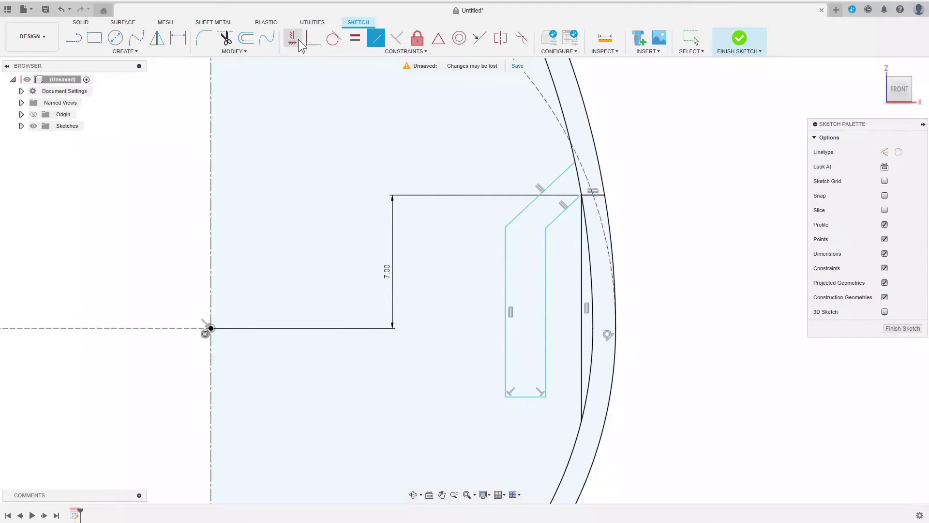
left_click(516, 212)
left_click(505, 244)
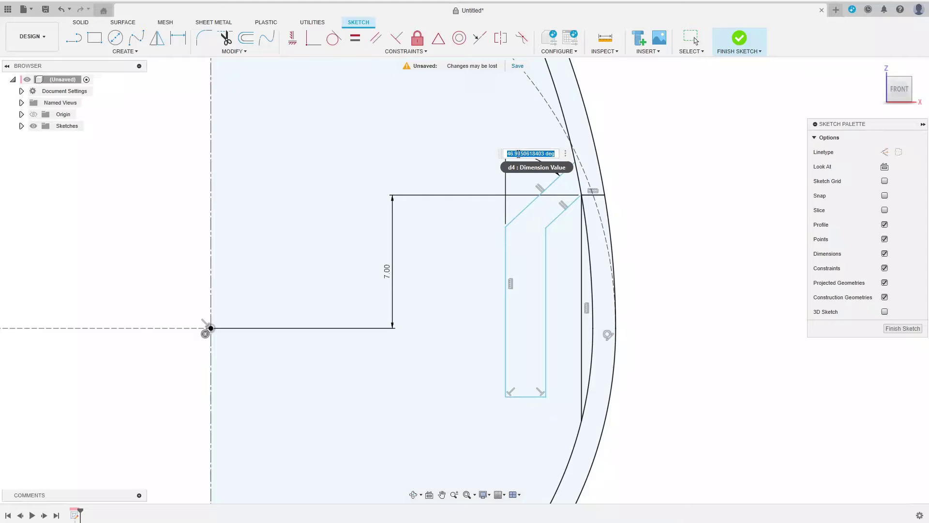
left_click(517, 155)
- Dimension the slot: 1.2 mm width, 2 mm spacing to the wall, 5 mm height
left_click(561, 205)
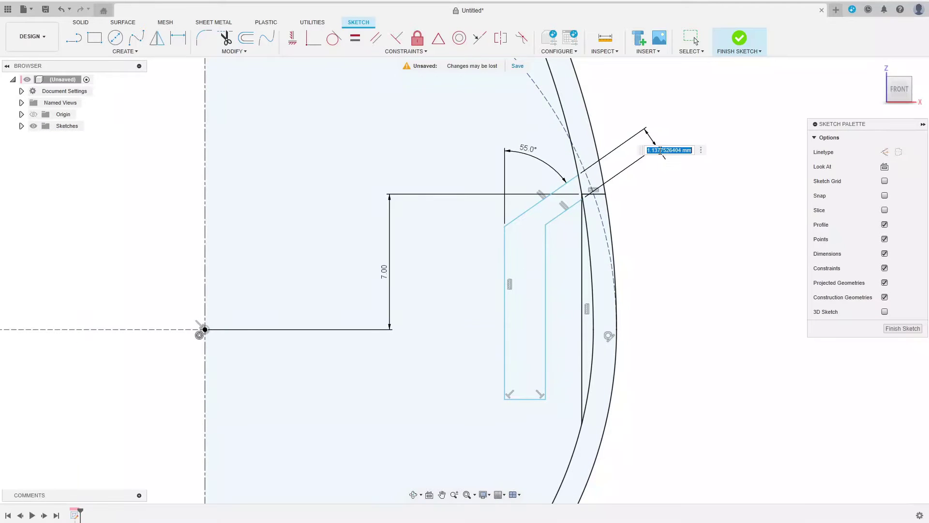
left_click(546, 318)
left_click(505, 327)
left_click(507, 421)
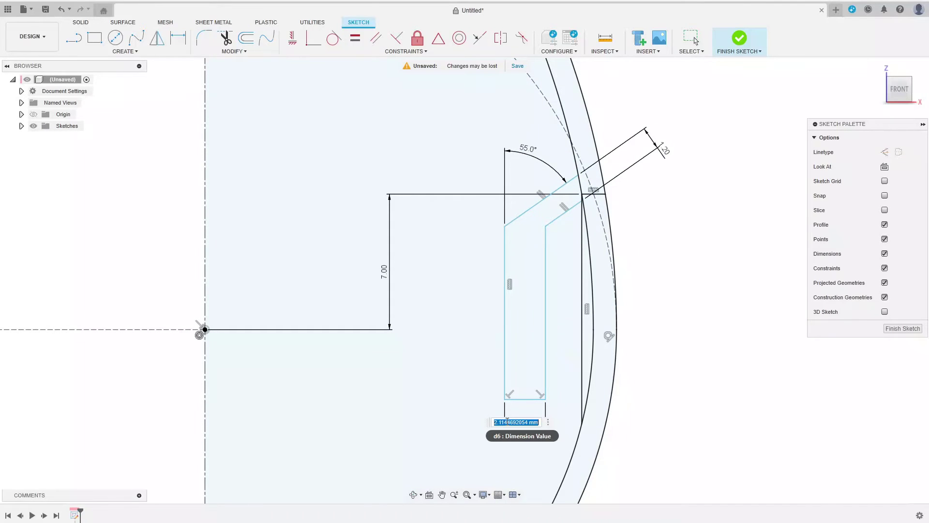
type("1.2")
key("Return")
left_click(528, 325)
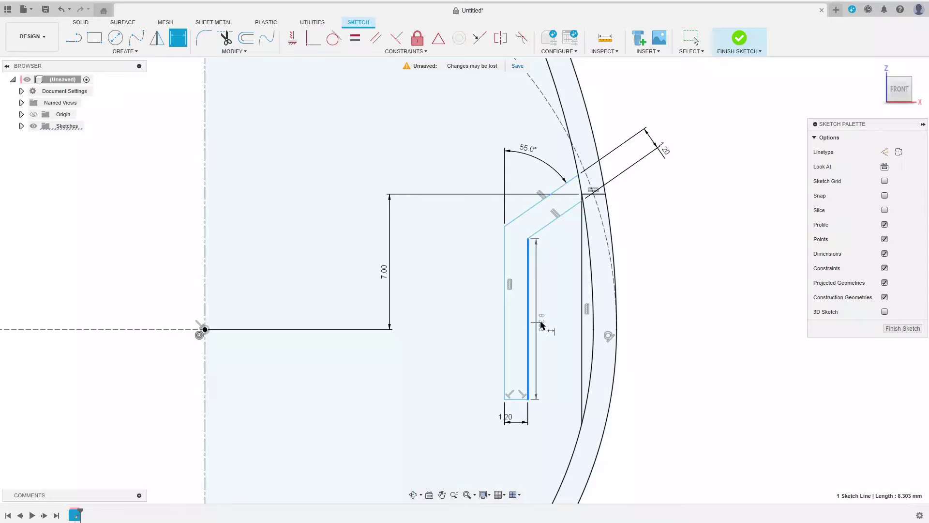
left_click(581, 337)
left_click(551, 429)
type("3")
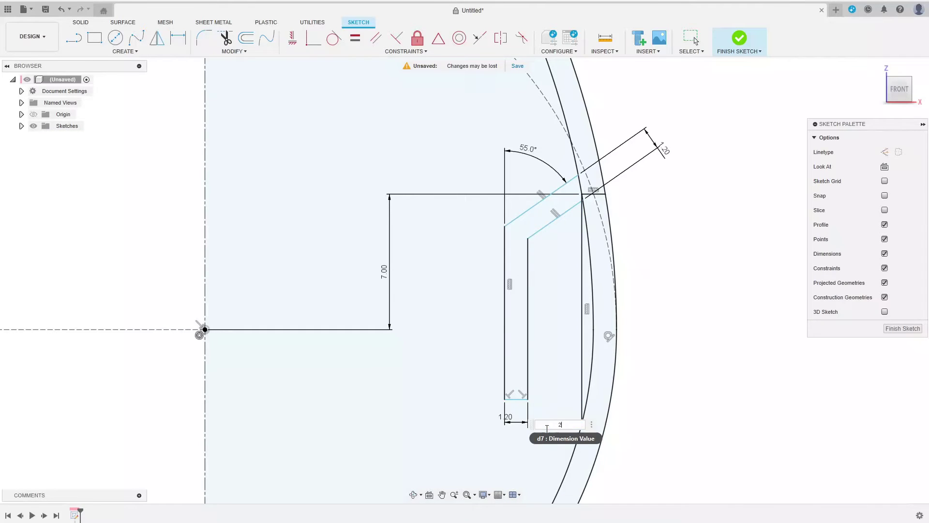
key("Return")
left_click(545, 339)
left_click(686, 339)
key("Return")
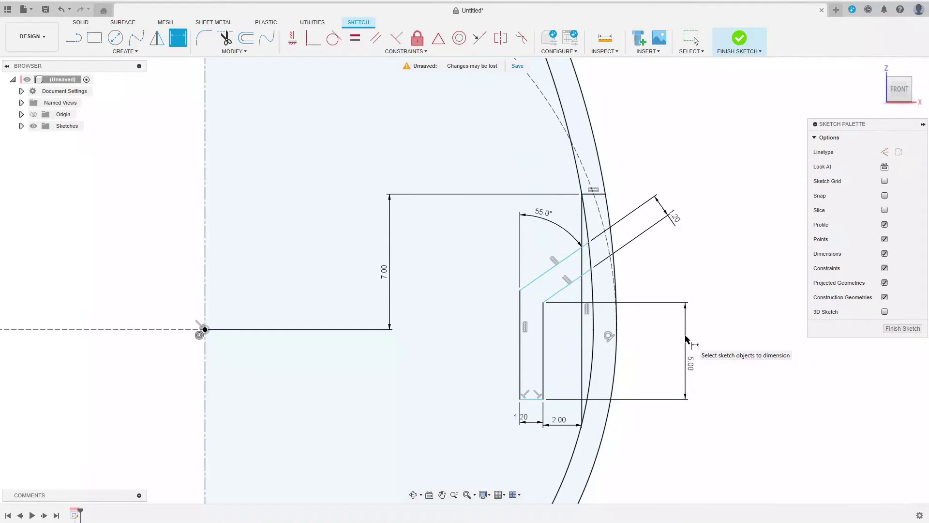
key("Escape")
- Move the angled line's endpoint up the arc and fix its vertical offset at 0.40 mm
left_click_drag(580, 246, 576, 158)
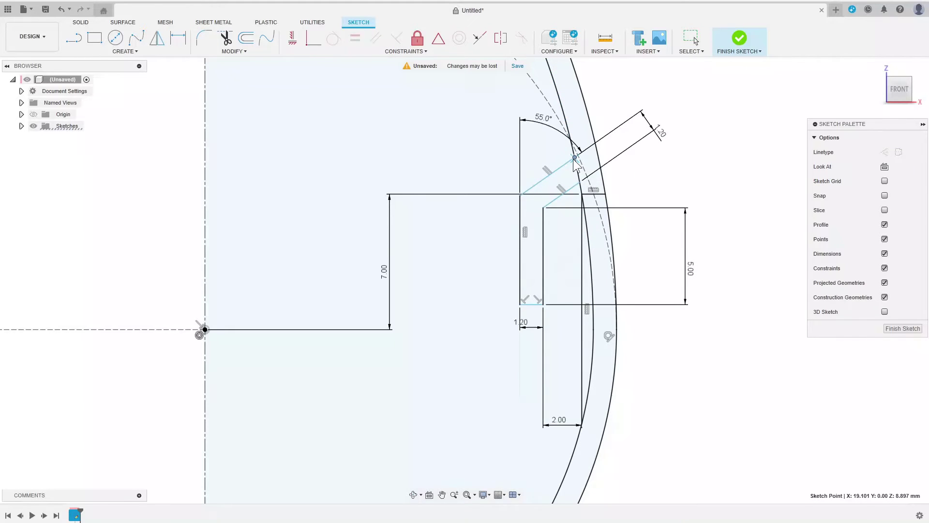
key("d")
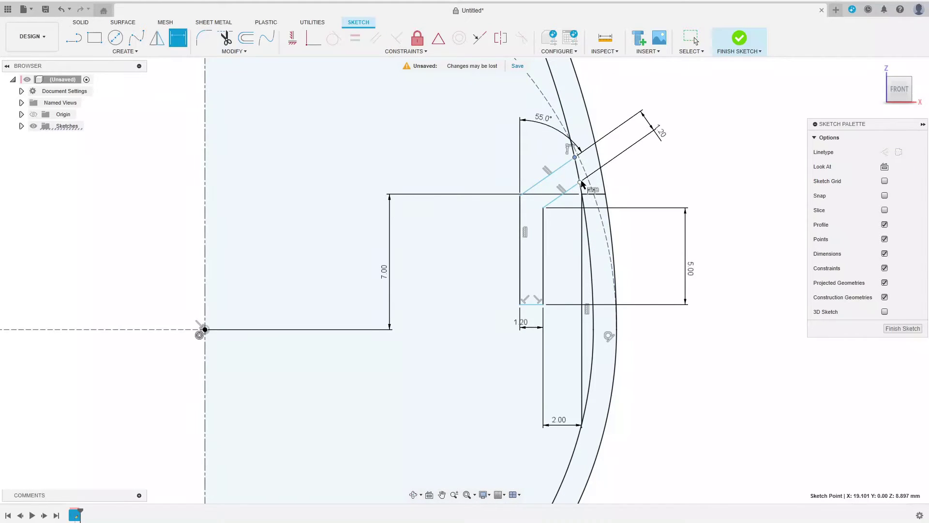
left_click(581, 181)
left_click(601, 194)
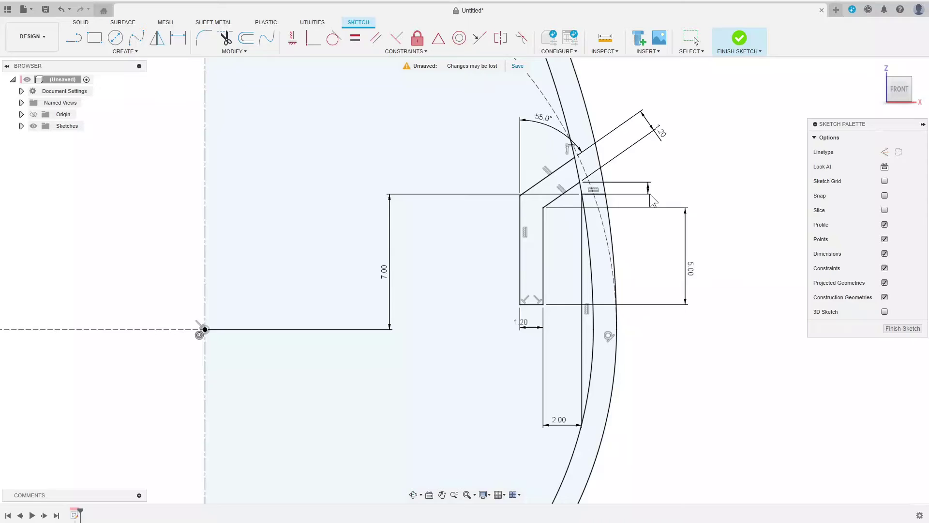
left_click(651, 201)
type("0.4")
key("Return")
- Trim the leftover arc pieces and stray segment right of the notch profile
left_click(226, 38)
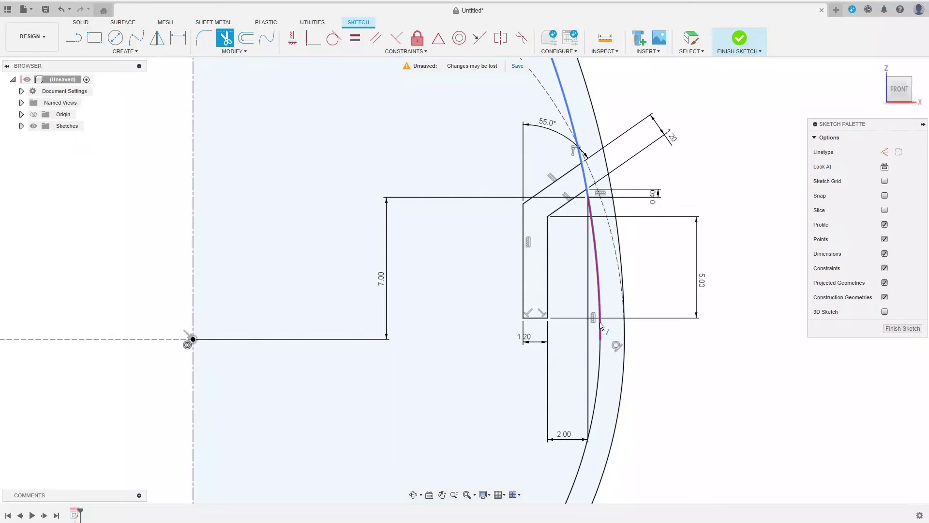
left_click(601, 328)
left_click(596, 363)
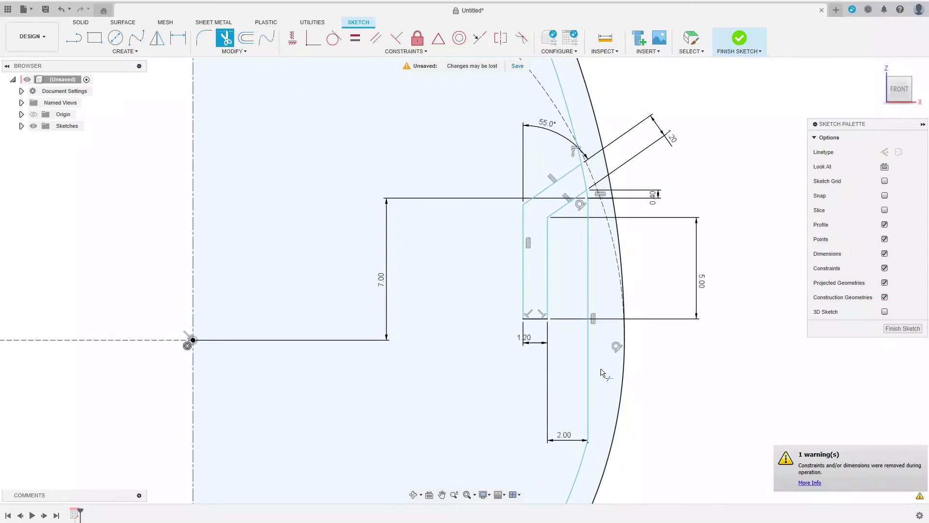
left_click(580, 202)
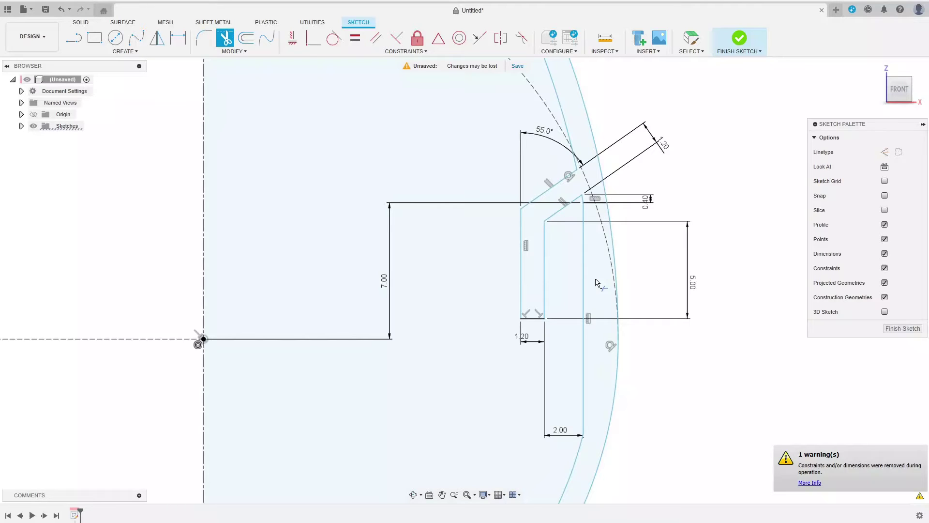
scroll(596, 283, "down", 3)
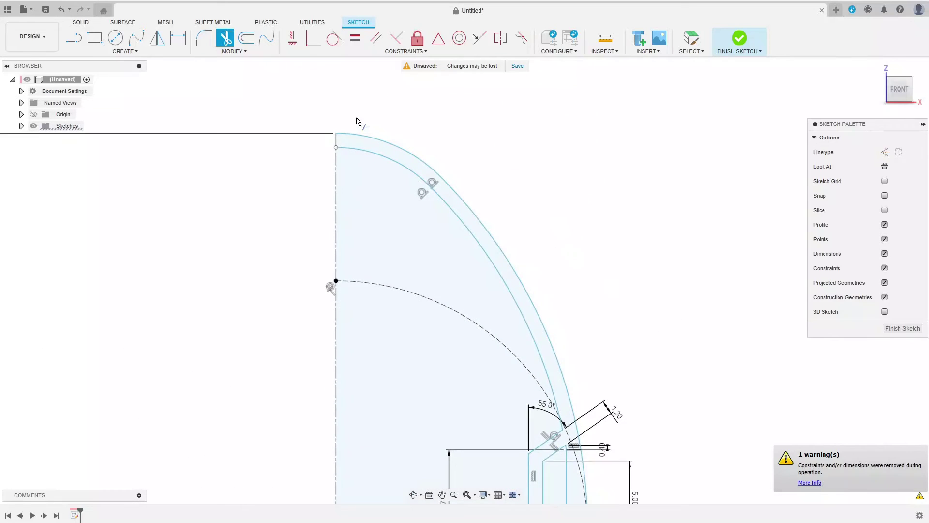
- Dimension the top wall thickness to 1.20 mm
left_click(178, 38)
left_click(336, 140)
left_click(309, 142)
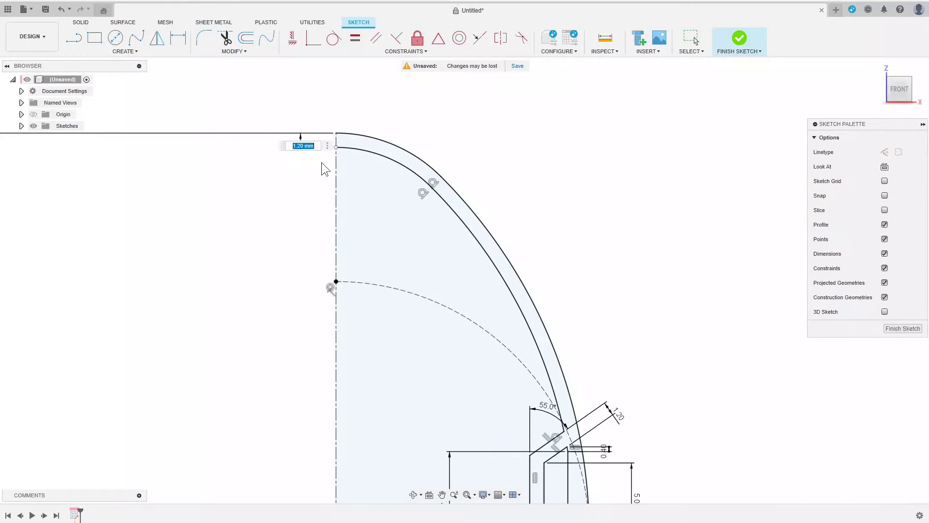
key("Return")
- Draw the top notch line from the inner arc across to the vertical axis
key("Escape")
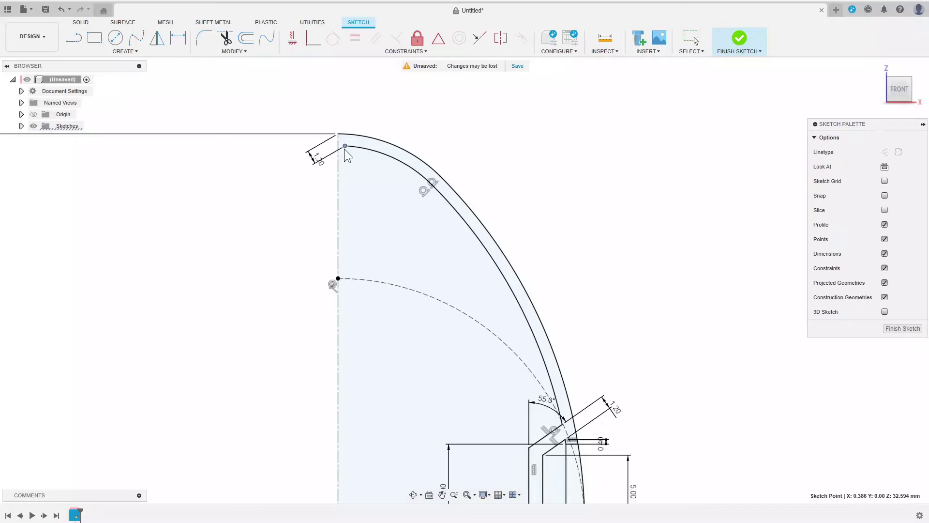
left_click_drag(337, 147, 344, 148)
scroll(356, 218, "down", 2)
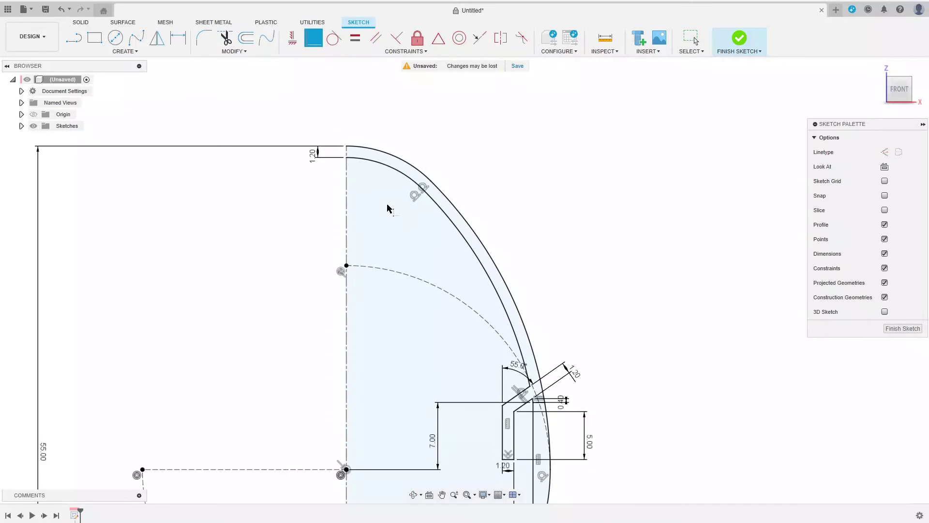
scroll(374, 203, "up", 5)
mouse_move(423, 480)
middle_mouse_down()
mouse_move(441, 371)
mouse_move(537, 353)
middle_mouse_up()
scroll(441, 371, "down", 2)
scroll(537, 353, "up", 2)
scroll(476, 230, "up", 1)
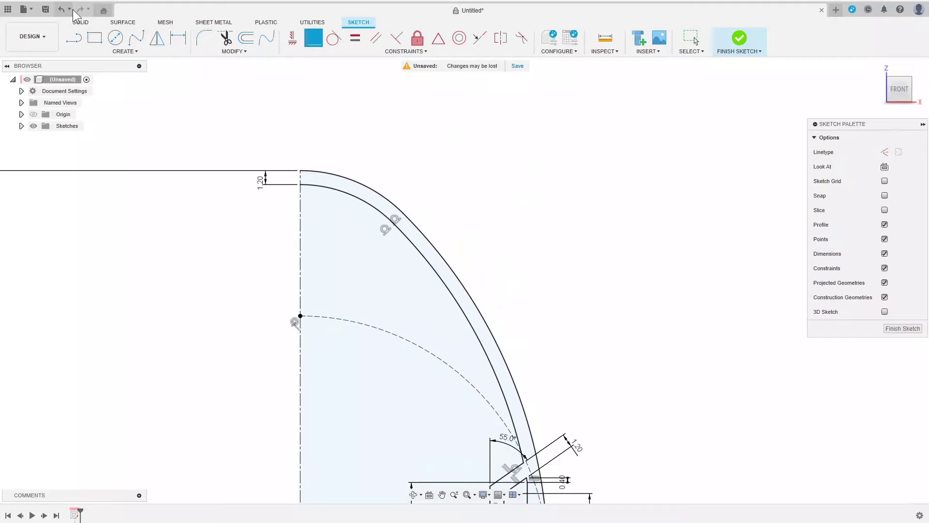
key("l")
left_click(423, 259)
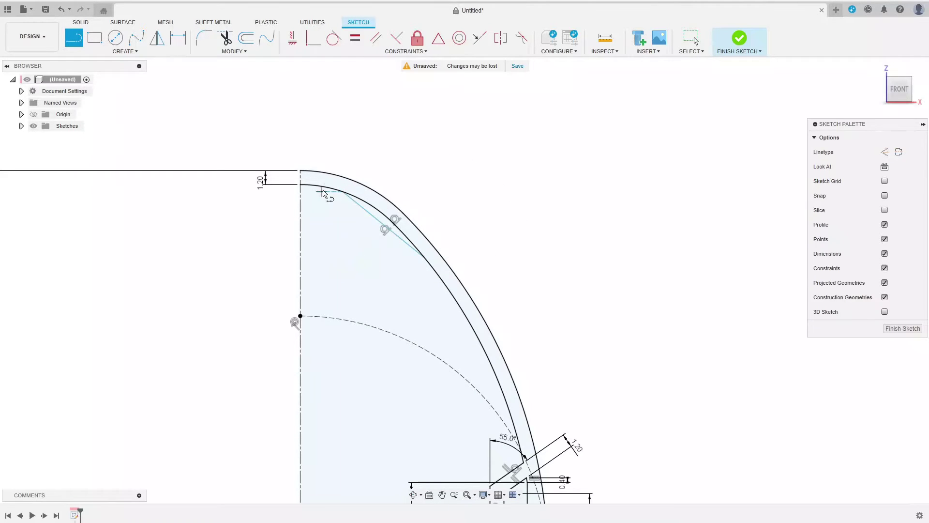
double_click(302, 196)
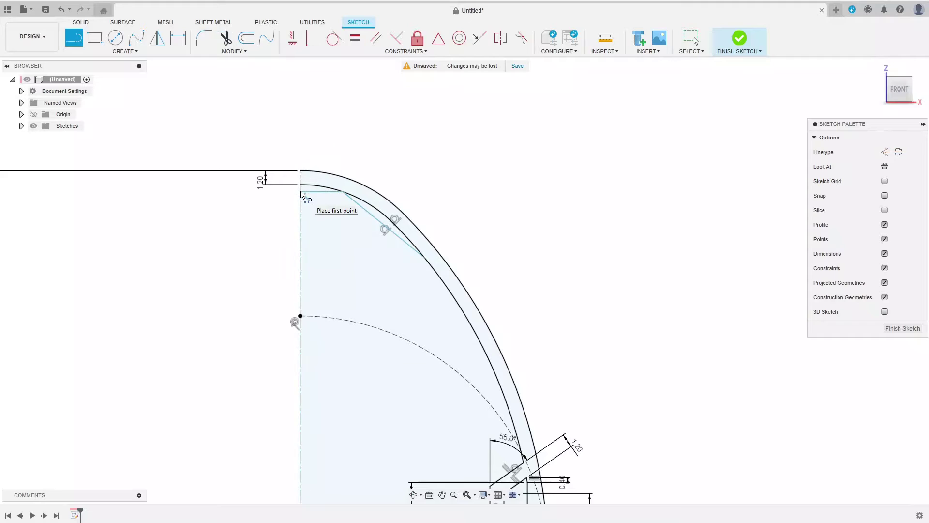
- Dimension the slanted line at 55° to the axis and the top line at 4.00 mm
left_click(178, 38)
left_click(380, 223)
left_click(301, 246)
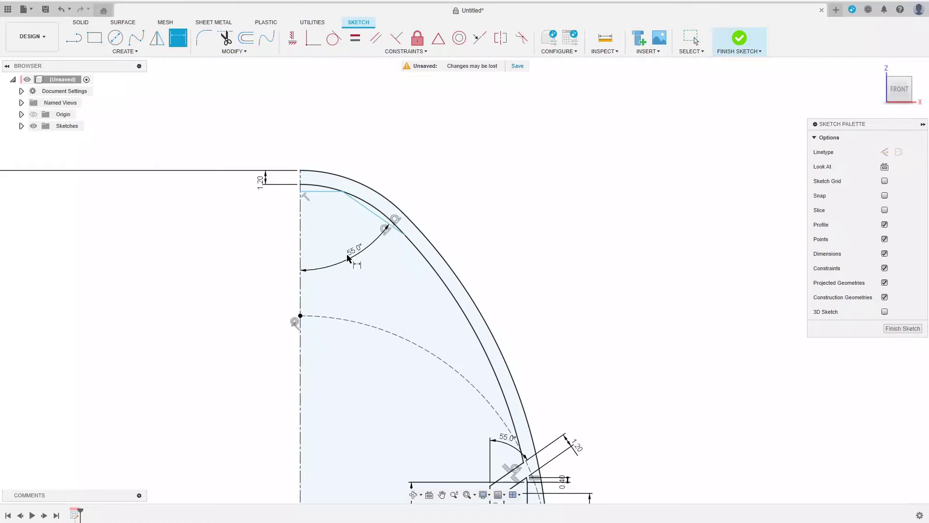
left_click(348, 257)
left_click(326, 198)
left_click(320, 136)
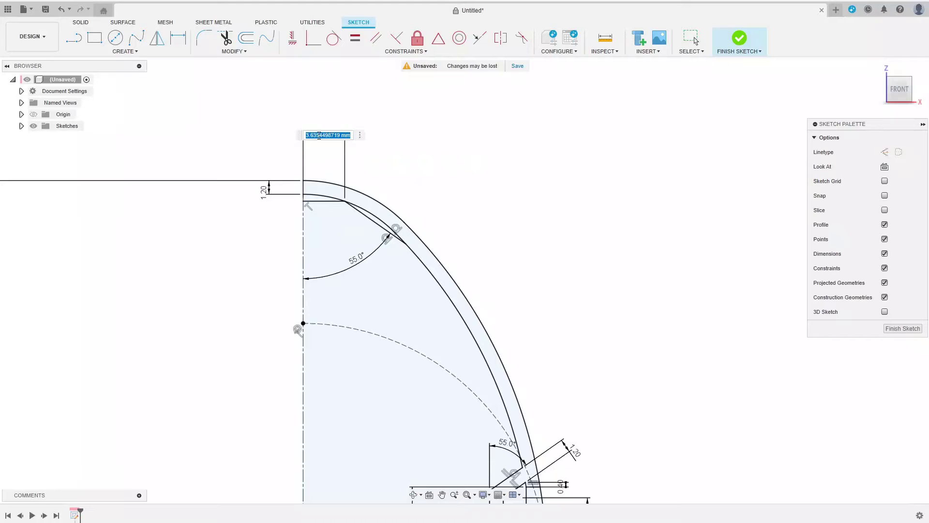
type("4")
key("Return")
left_click(225, 38)
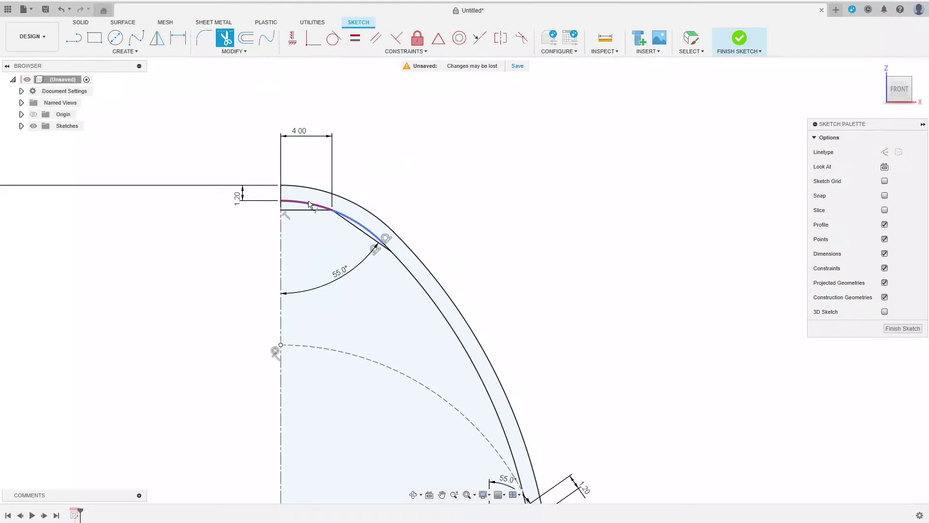
- Break the inner arc where the top notch line meets it
left_click(235, 51)
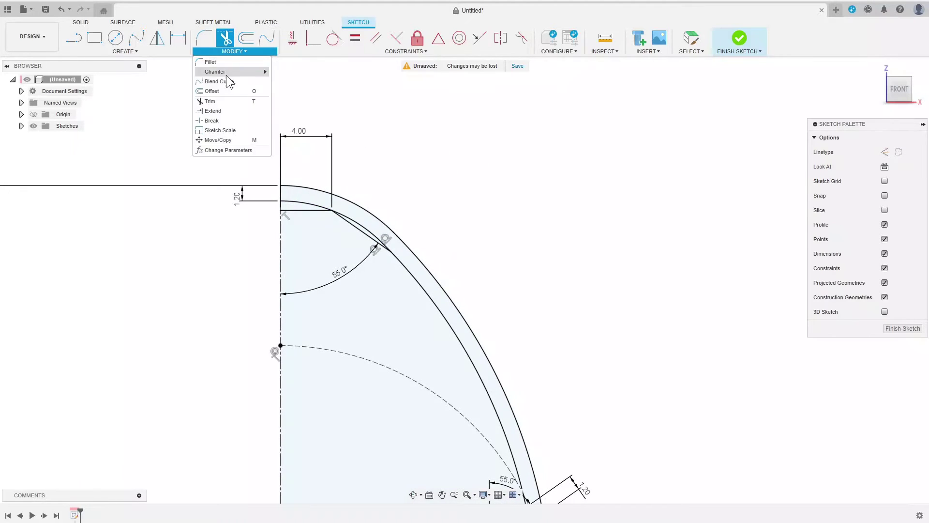
left_click(225, 122)
left_click(381, 239)
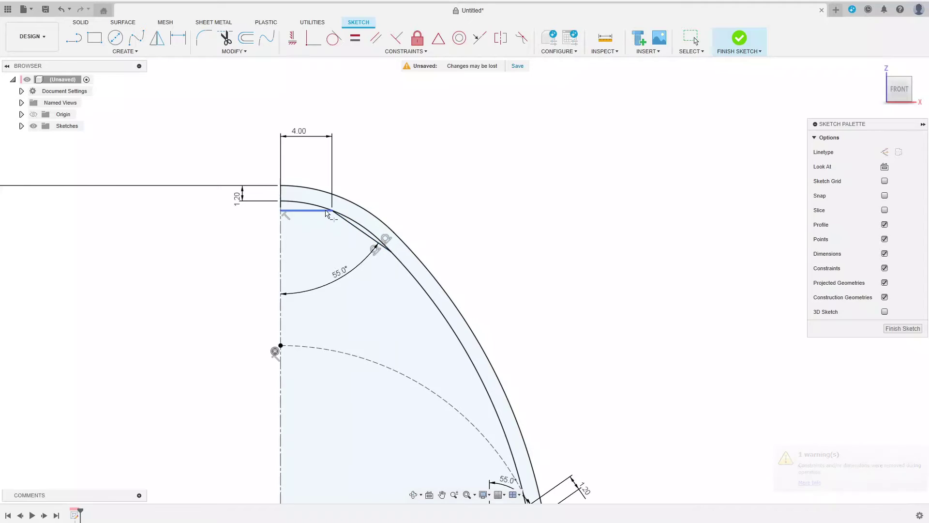
key("Escape")
left_click(351, 225)
left_click(473, 188)
scroll(473, 185, "down", 2)
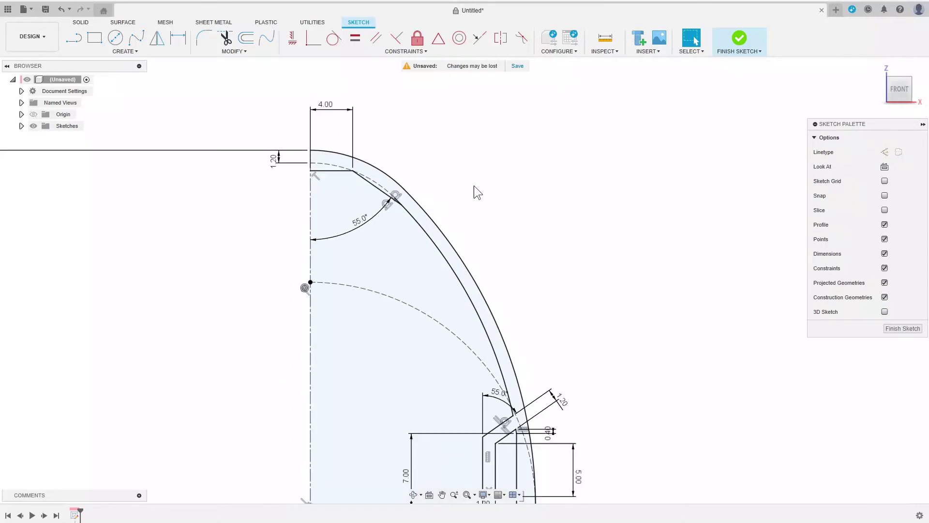
scroll(454, 194, "up", 2)
scroll(367, 98, "up", 3)
scroll(333, 153, "up", 3)
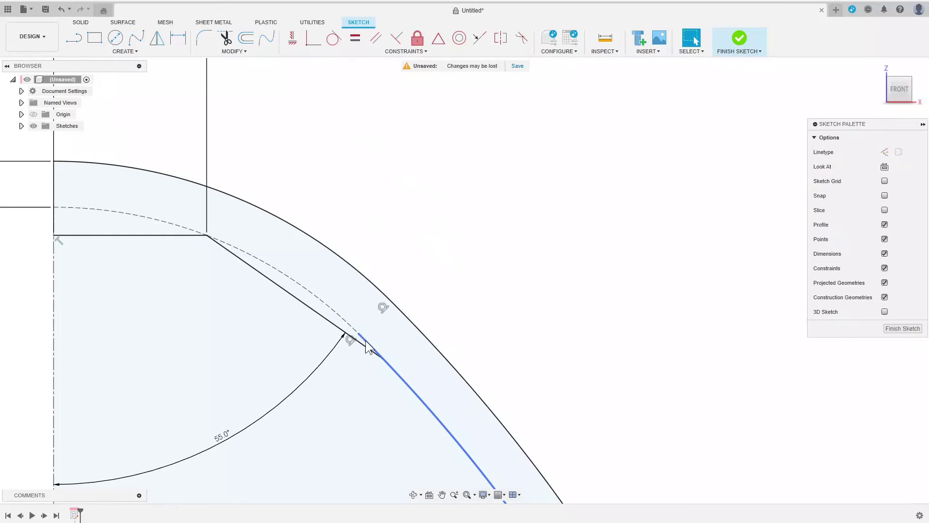
- Trim away the leftover arc tail at the notch corner
left_click(233, 51)
left_click(225, 129)
left_click(354, 342)
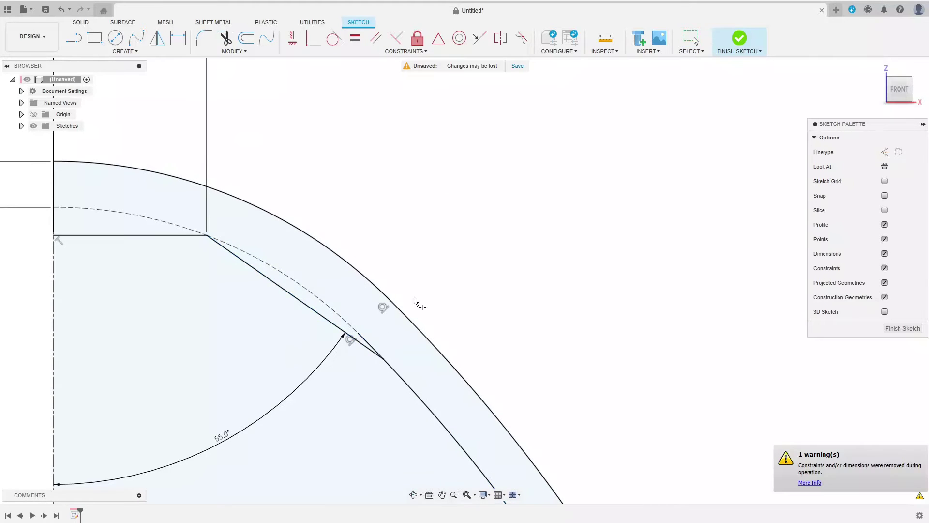
key("Escape")
scroll(465, 243, "down", 3)
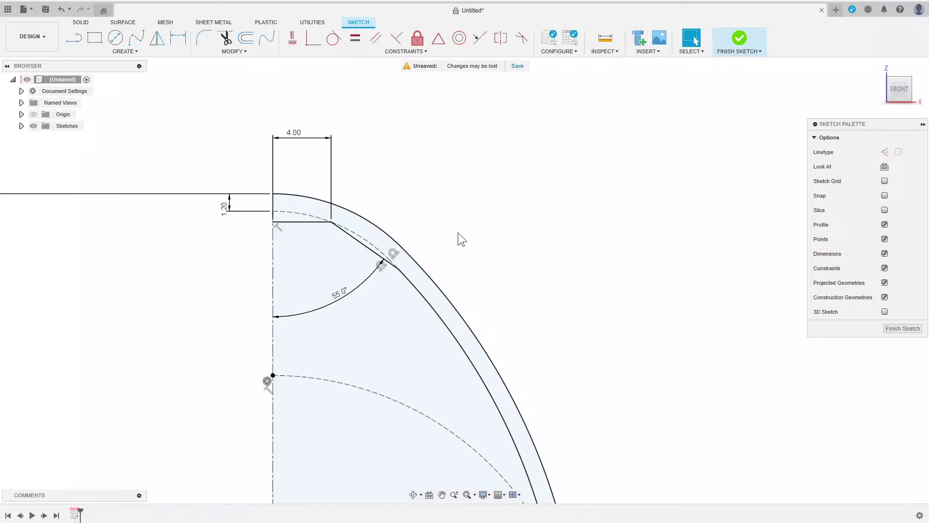
scroll(415, 332, "down", 3)
scroll(508, 456, "up", 1)
- Draw the bottom notch lines and dimension them at 55° and 7.00 mm
left_click(74, 38)
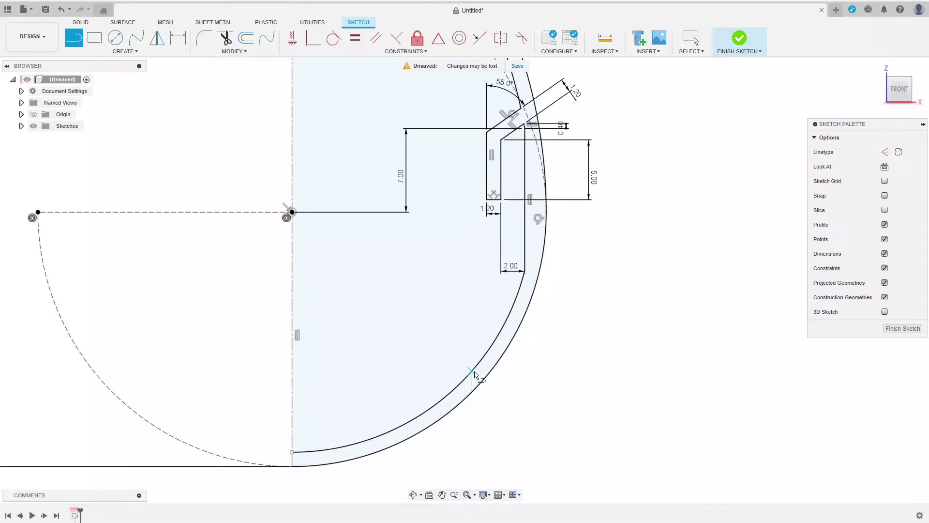
left_click(363, 441)
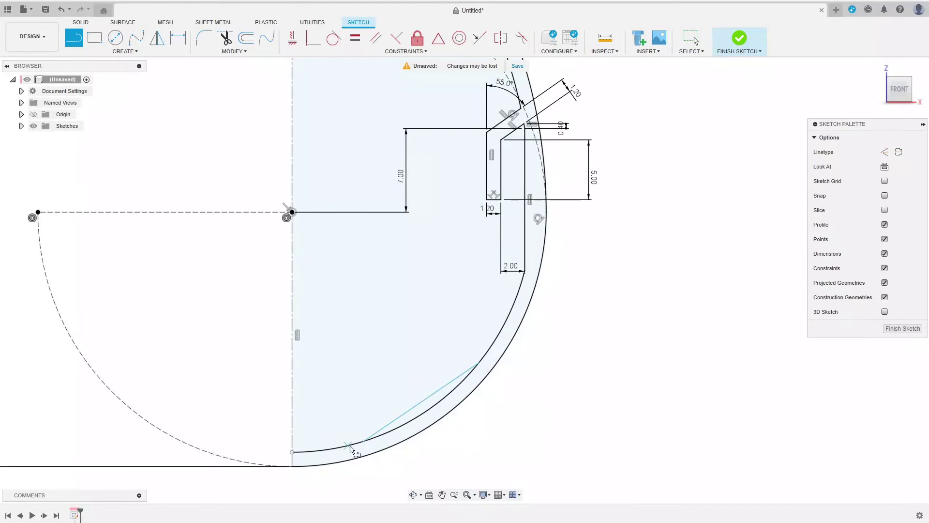
left_click(293, 441)
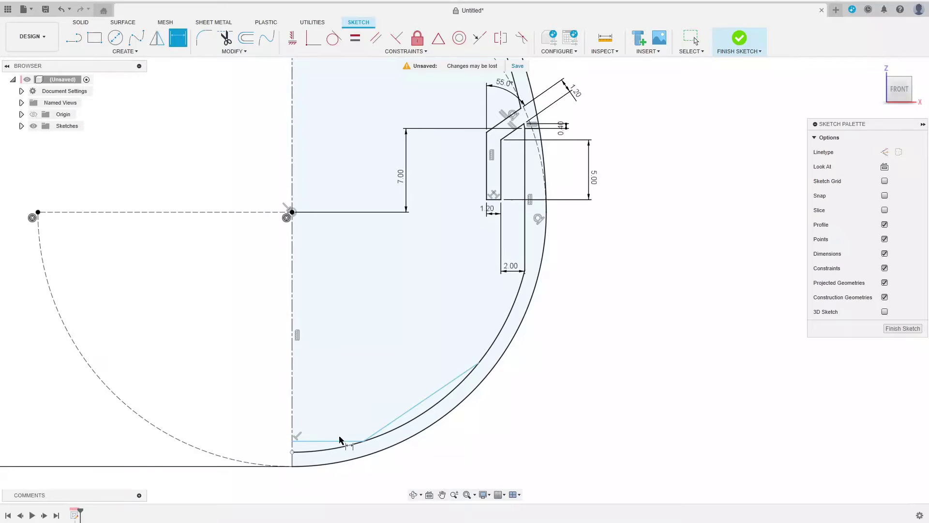
left_click(371, 435)
left_click(294, 381)
left_click(355, 369)
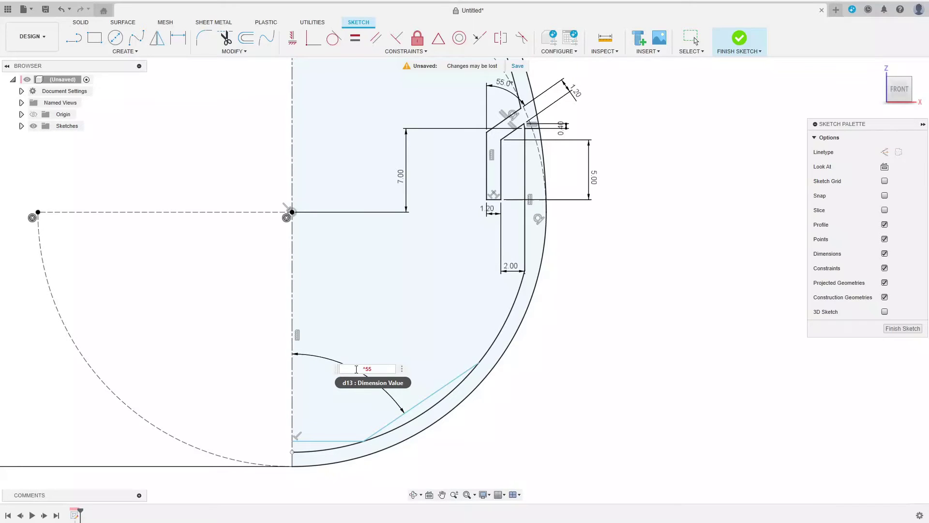
key("Return")
left_click(314, 441)
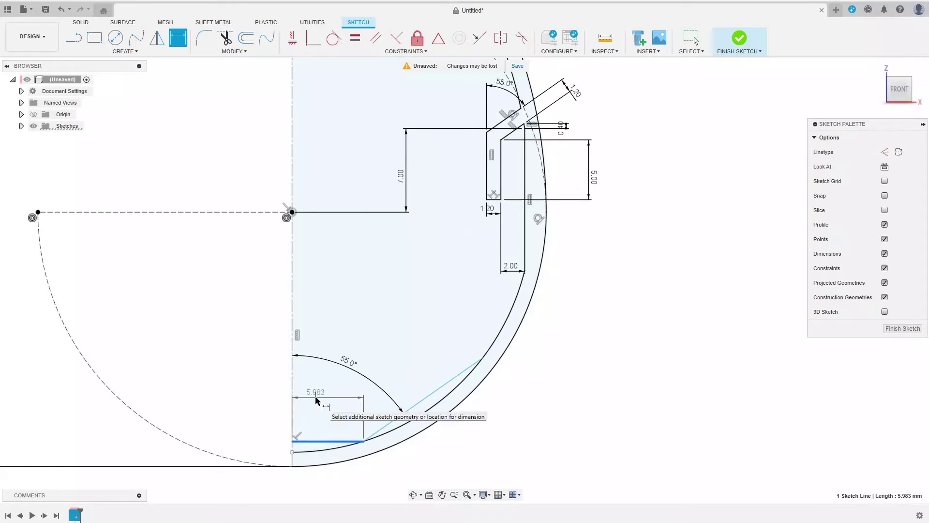
left_click(316, 396)
type("7")
key("Return")
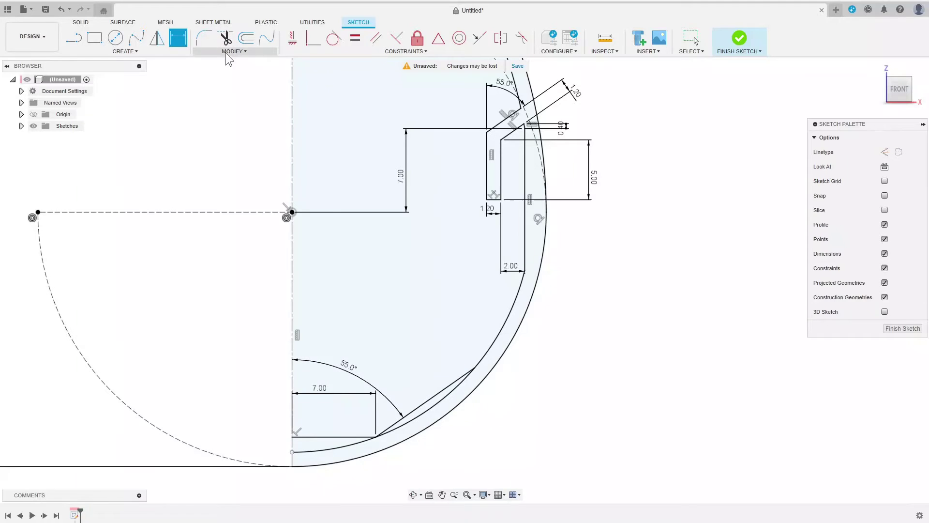
- Trim the arc piece beneath the bottom notch for a clean corner
left_click(231, 51)
left_click(211, 101)
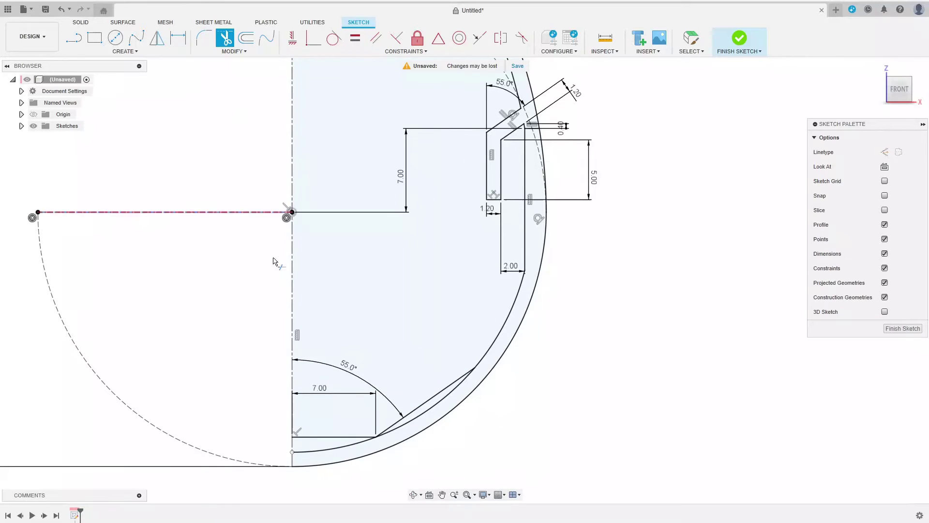
left_click(331, 454)
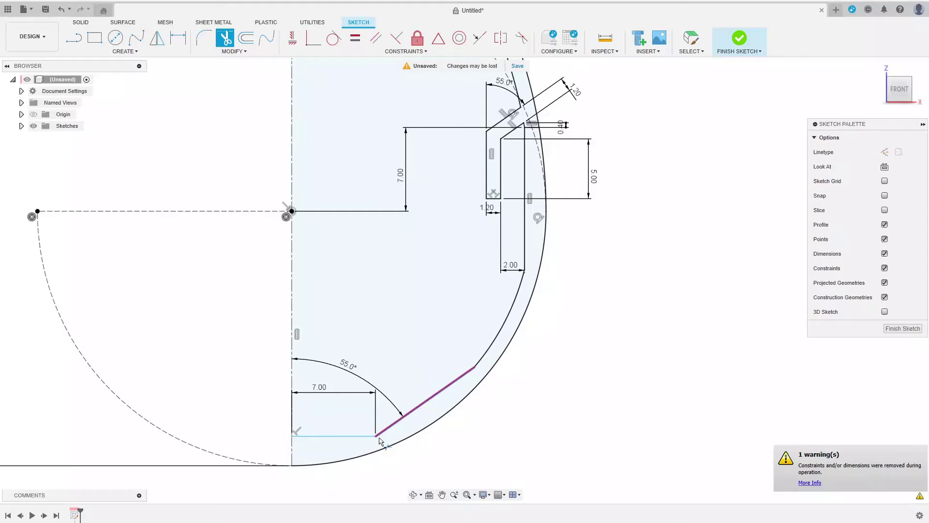
key("l")
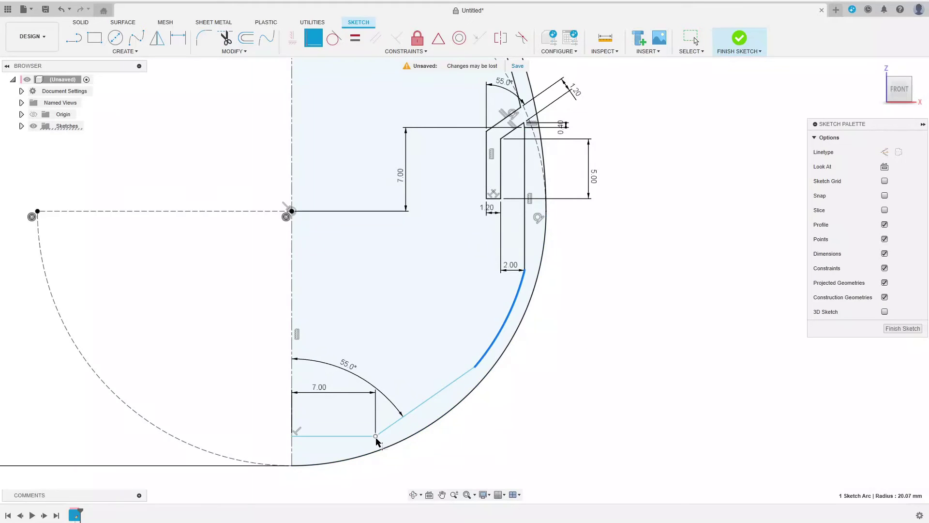
key("Escape")
scroll(424, 446, "down", 1)
scroll(442, 430, "down", 2)
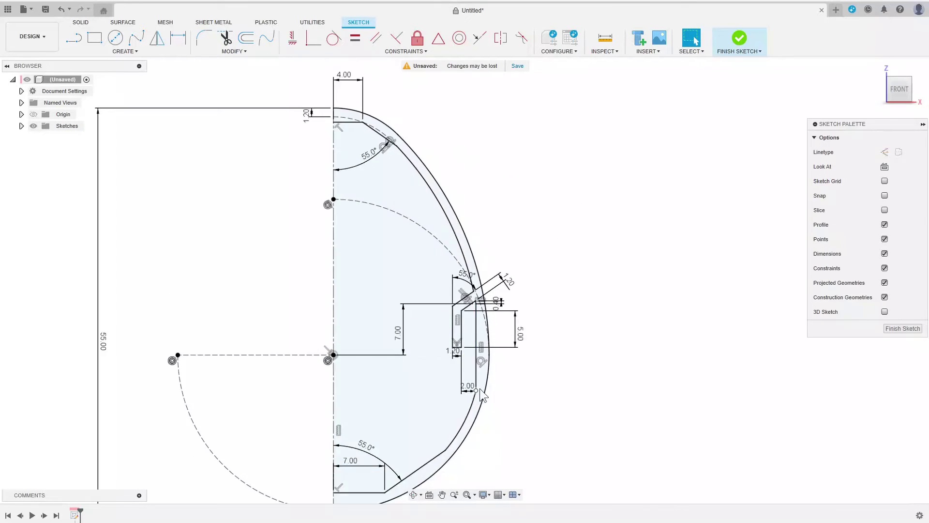
scroll(480, 389, "down", 1)
scroll(533, 419, "down", 1)
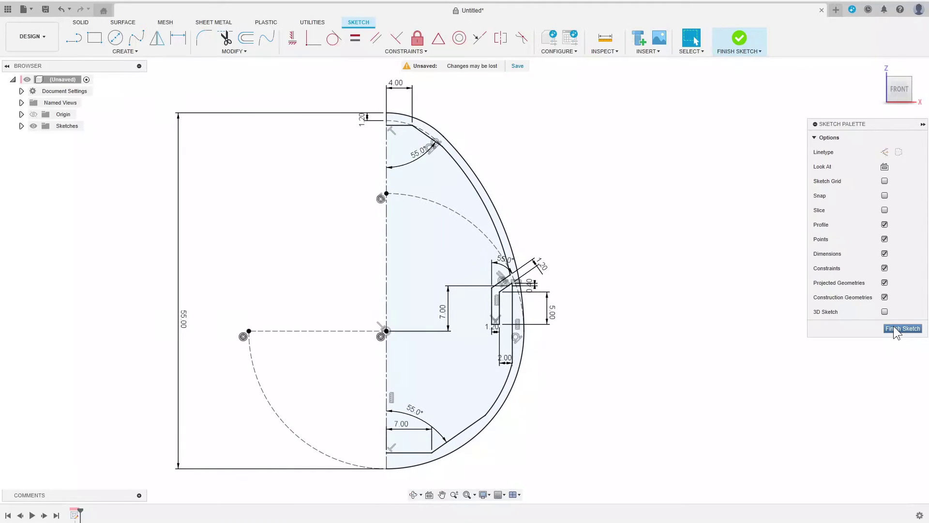
- Finish the profile sketch and start a new sketch on the front plane
left_click(894, 328)
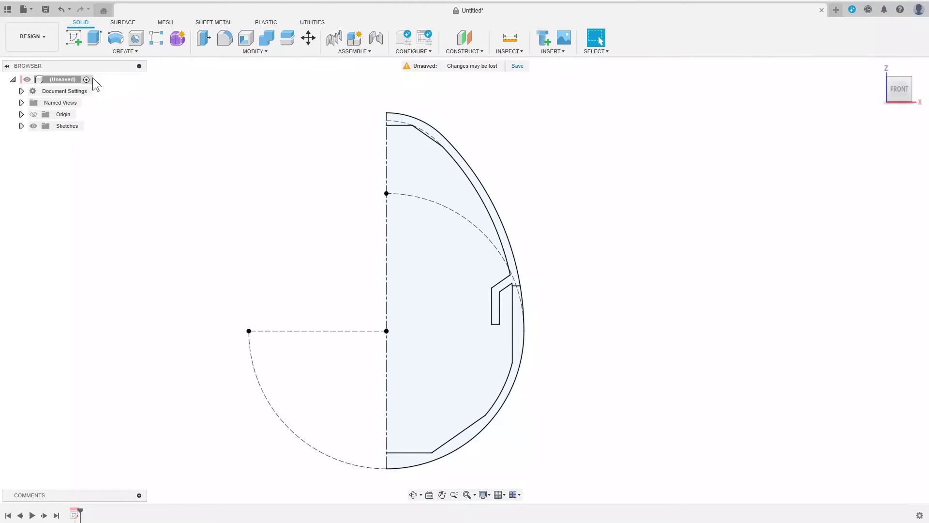
left_click(73, 38)
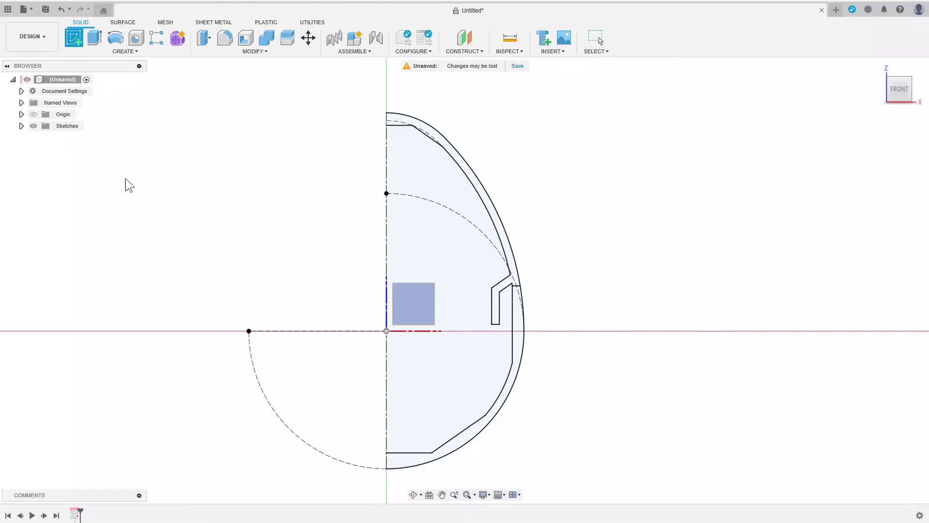
left_click(411, 323)
- Project the notch's two inner edges into the new sketch
left_click(102, 53)
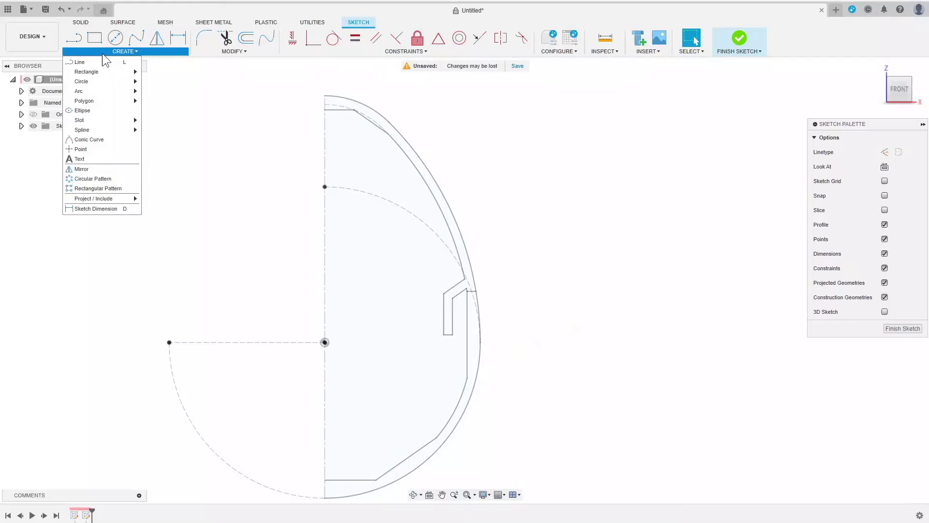
left_click(884, 152)
left_click(113, 53)
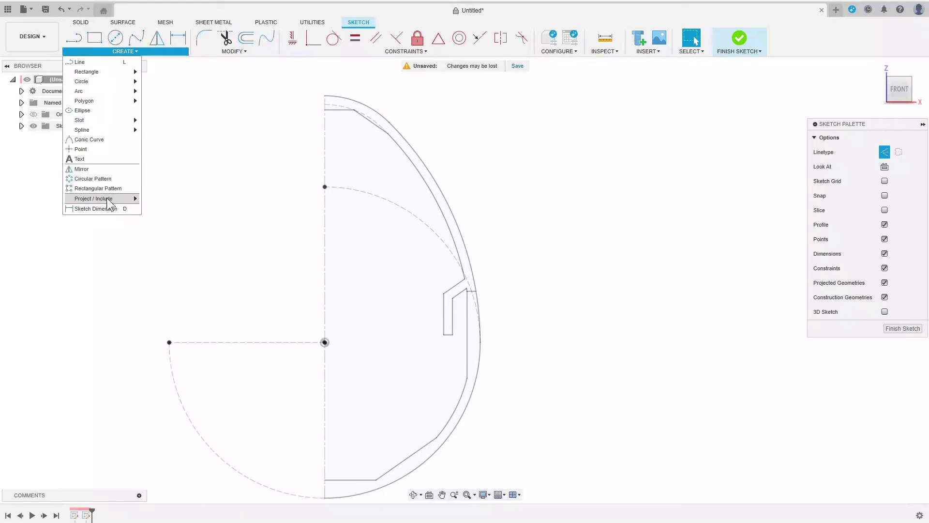
left_click(163, 199)
scroll(448, 369, "up", 2)
scroll(448, 368, "up", 2)
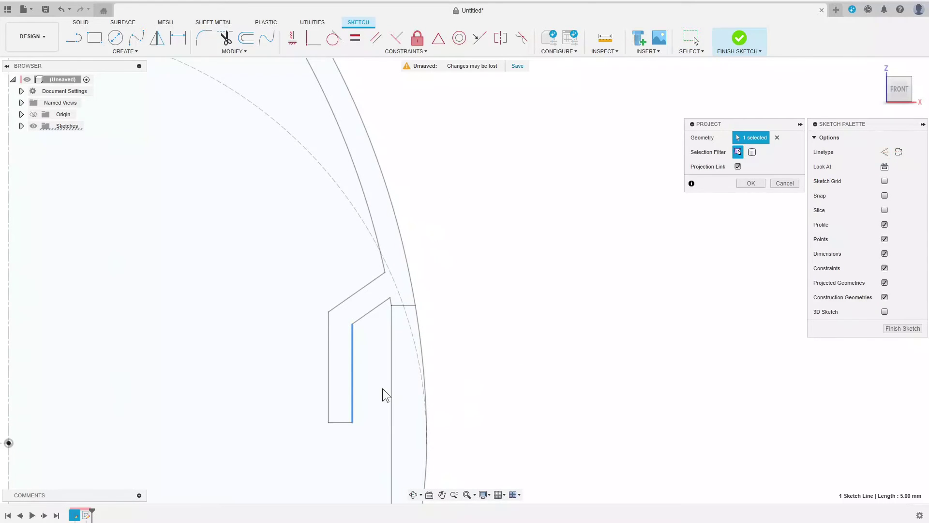
left_click(391, 395)
left_click(751, 183)
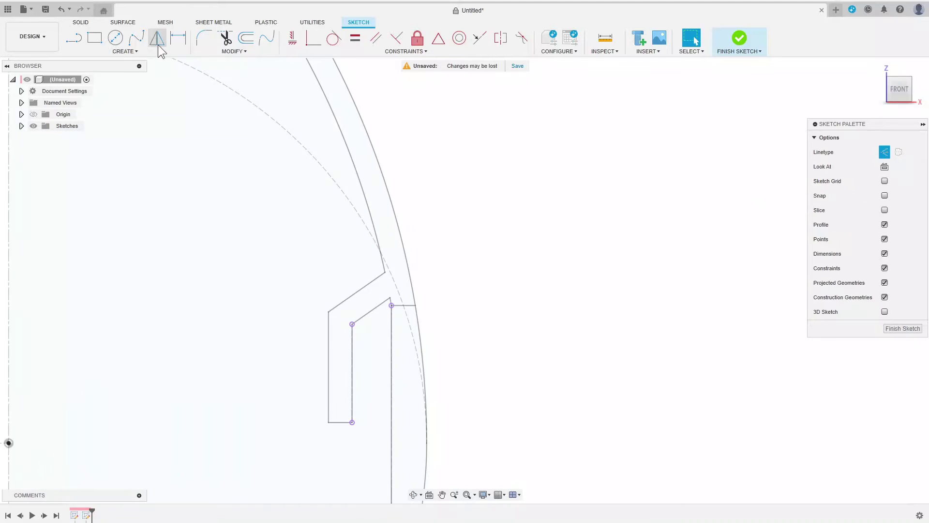
- Draw the first four-sided thread profile on the notch's inner edge
left_click(77, 42)
scroll(270, 239, "up", 1)
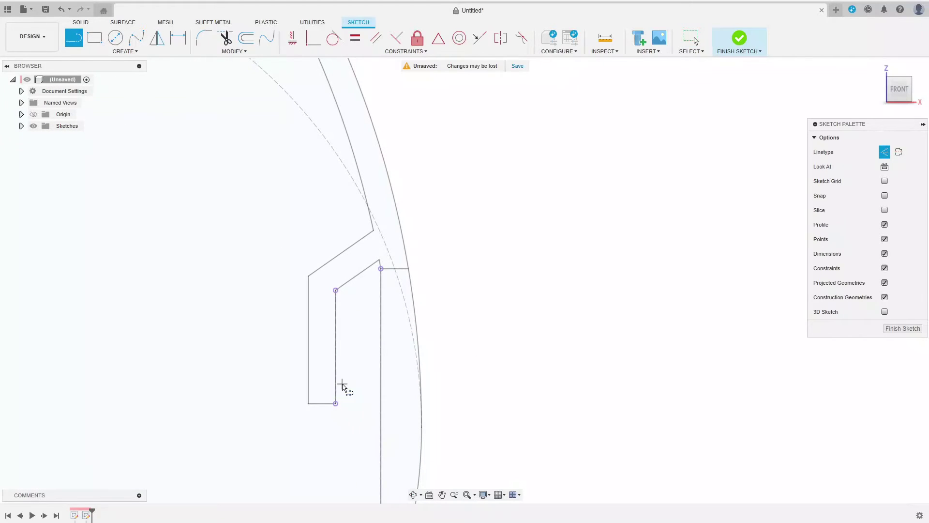
left_click(336, 347)
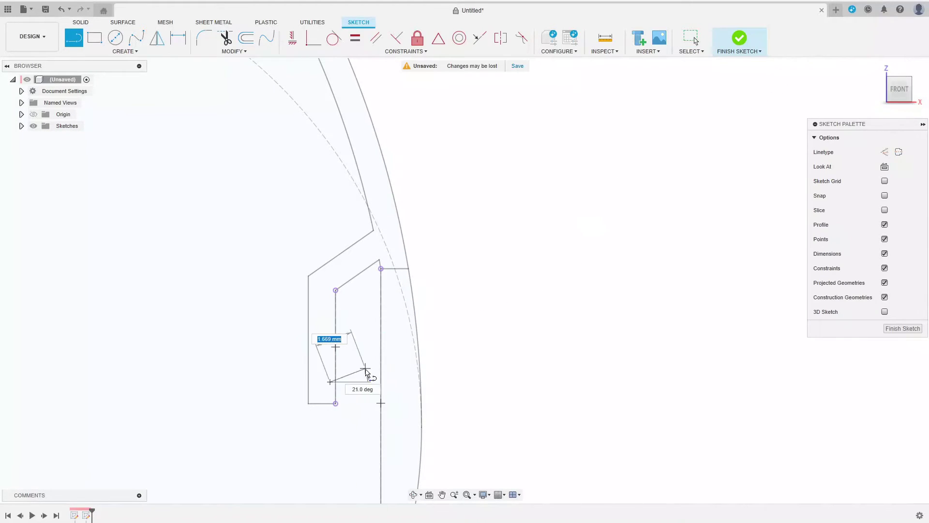
scroll(363, 379, "up", 2)
left_click(328, 361)
left_click(327, 347)
left_click(273, 329)
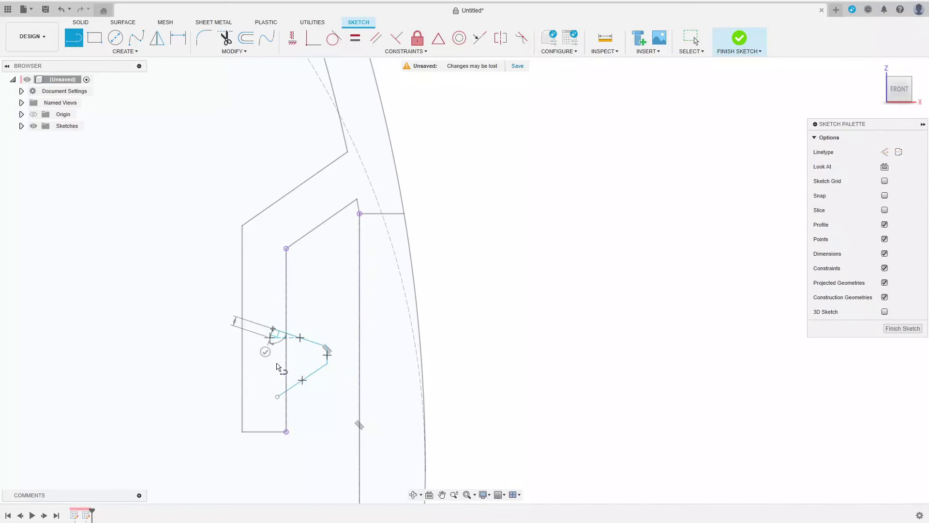
left_click(276, 397)
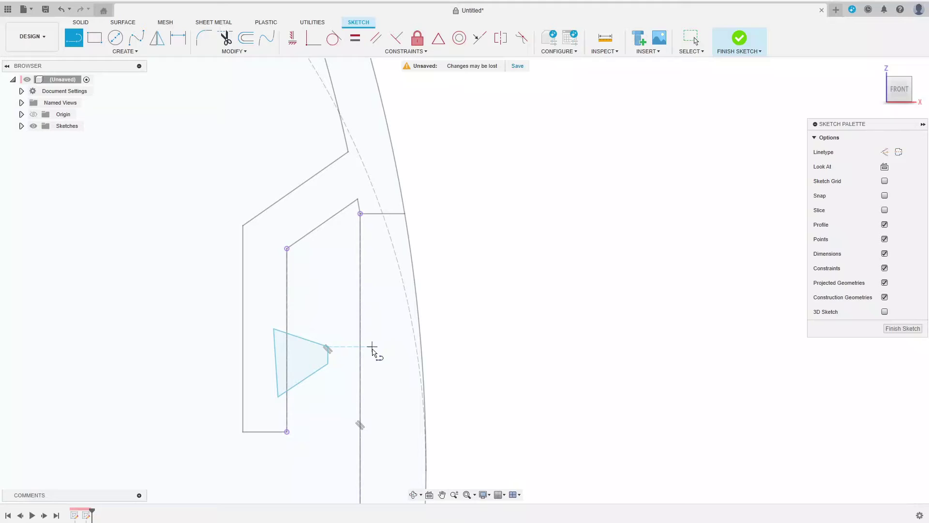
- Draw the second four-sided thread profile above the first
left_click(369, 345)
left_click(369, 278)
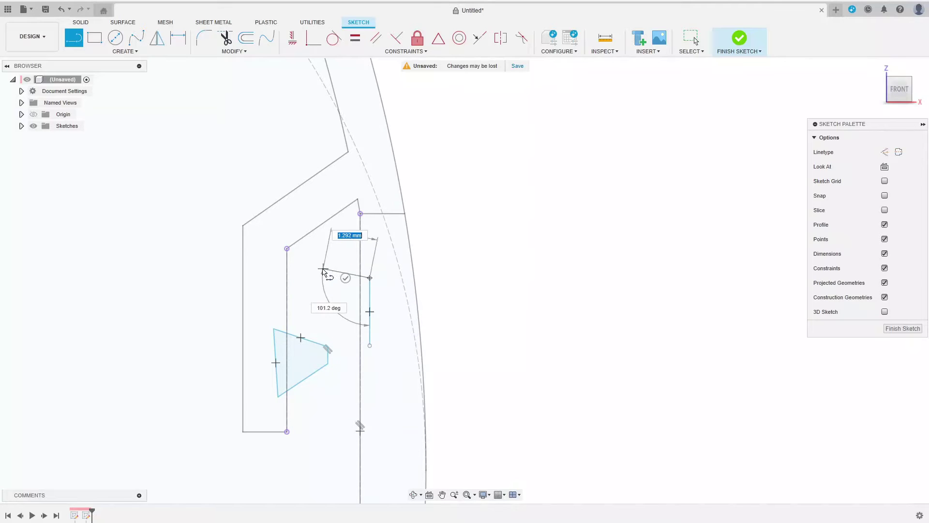
left_click(324, 293)
left_click(305, 319)
left_click(370, 344)
key("Escape")
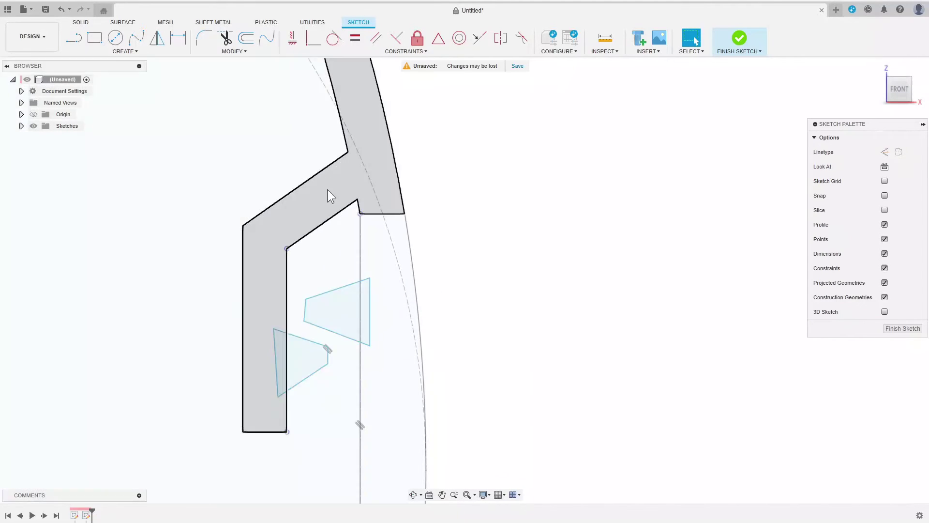
- Constrain the profiles' edges collinear and parallel, and the right profile's sides vertical
left_click(310, 38)
left_click(341, 333)
left_click(311, 343)
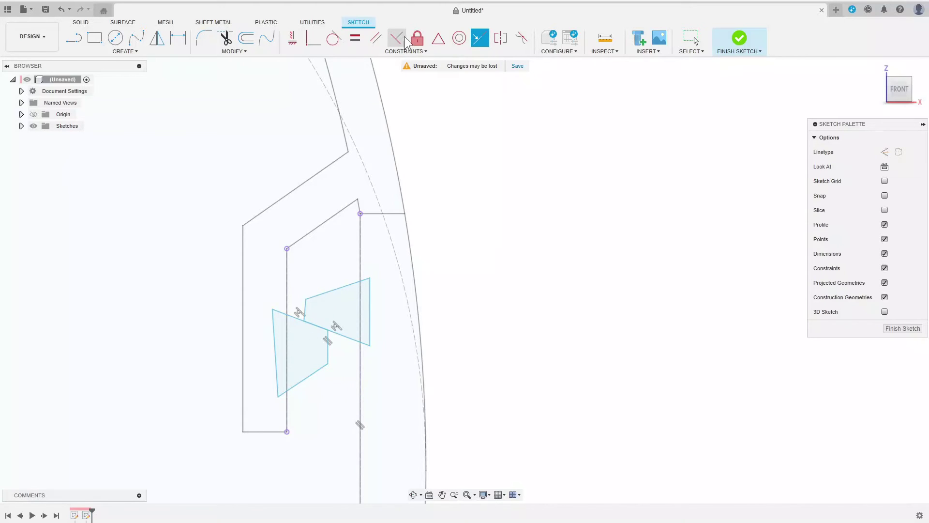
left_click(337, 287)
left_click(305, 380)
left_click(292, 38)
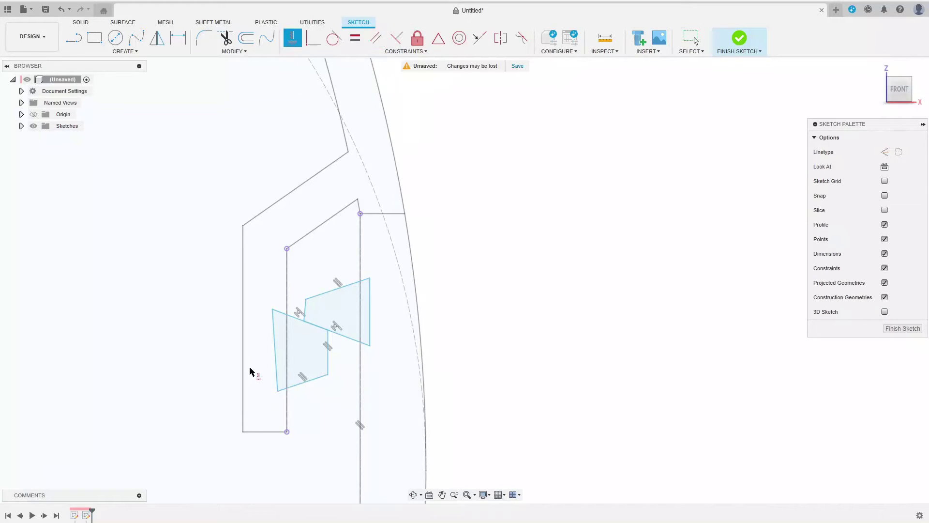
left_click(307, 308)
left_click(371, 313)
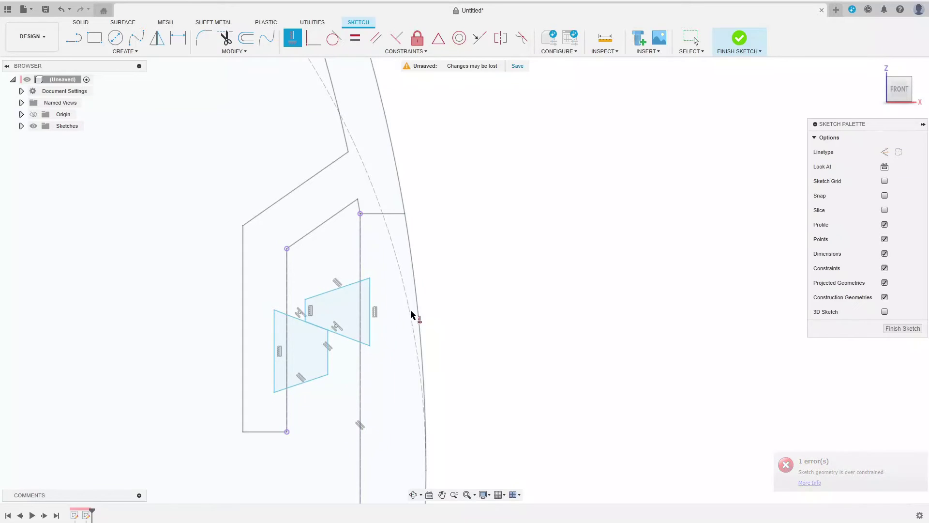
- Dimension both tooth profiles' horizontal gaps to the vertical wall line at 0.40 mm
key("Escape")
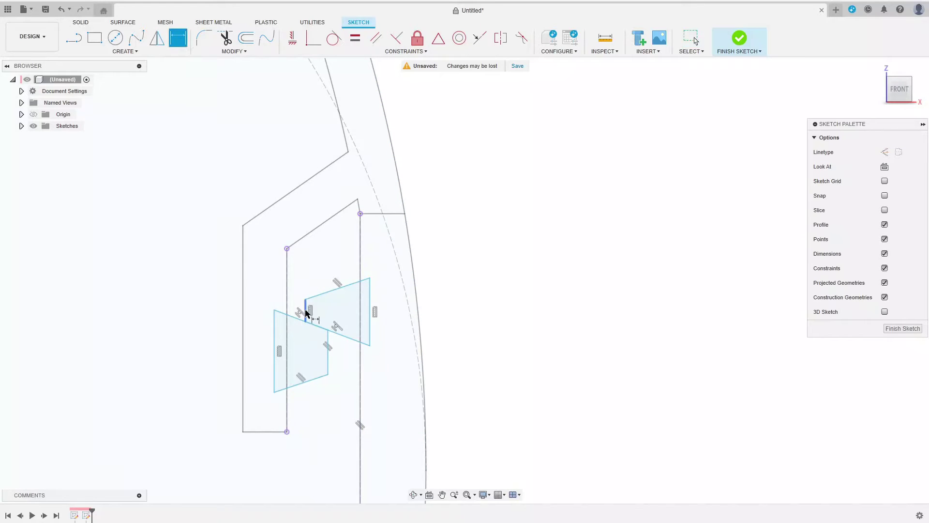
left_click(305, 312)
left_click(286, 295)
left_click(314, 260)
key("Return")
middle_click_drag(314, 258, 461, 122)
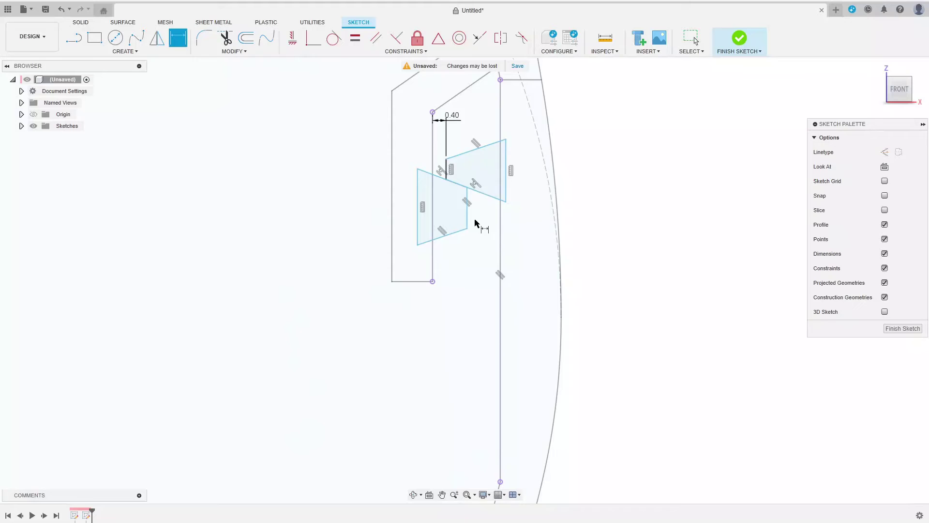
left_click(466, 211)
left_click(500, 218)
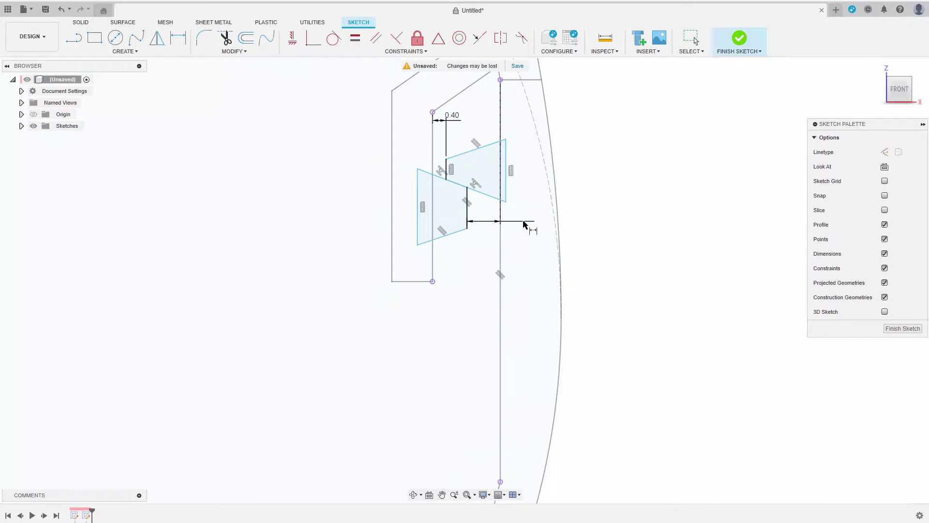
type("0.4")
key("Return")
- Set both short edge heights to 0.30 and the triangle's bottom point 1.00 from the lower line
left_click(447, 171)
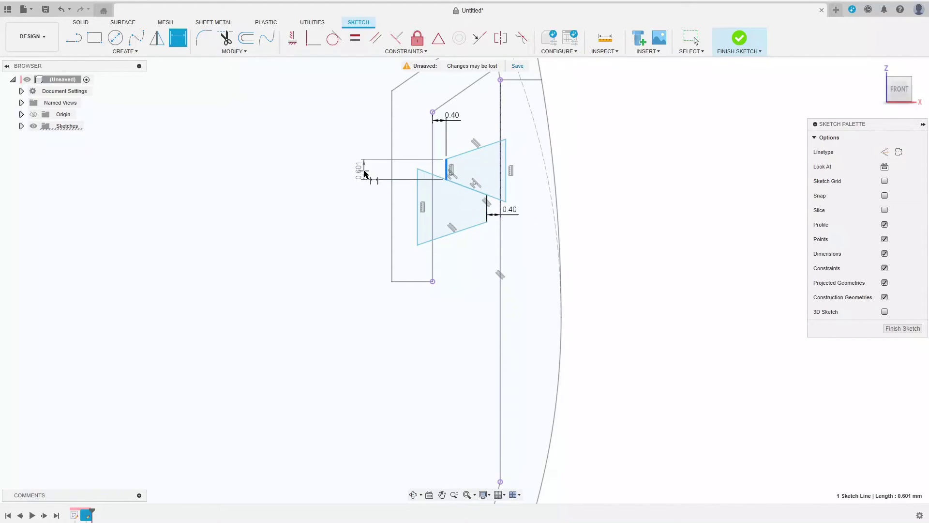
left_click(363, 167)
type("0.3")
key("Return")
left_click(539, 211)
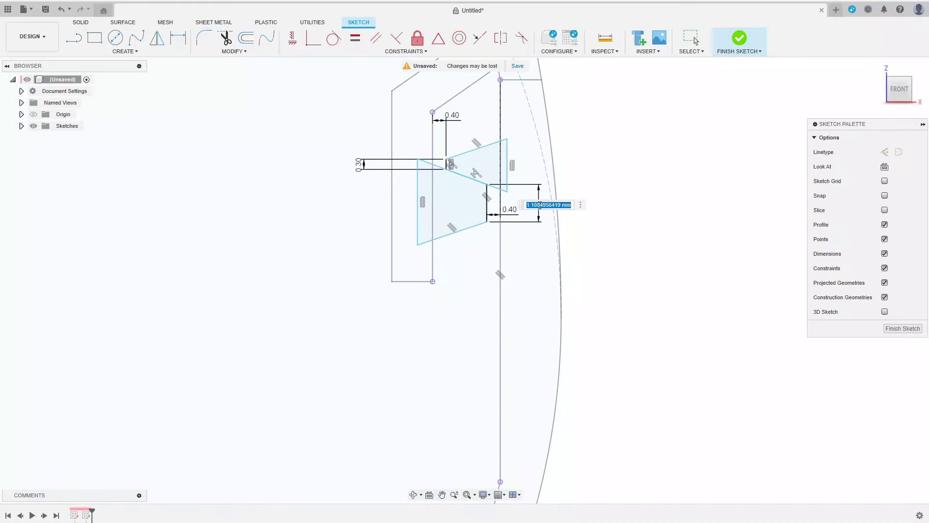
type("0.3")
key("Return")
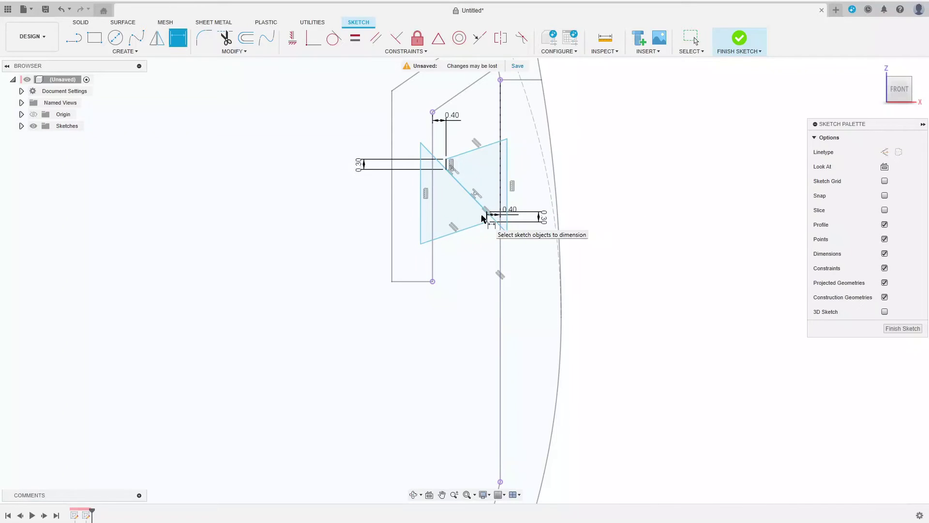
left_click(421, 243)
left_click(440, 281)
left_click(479, 267)
type("1")
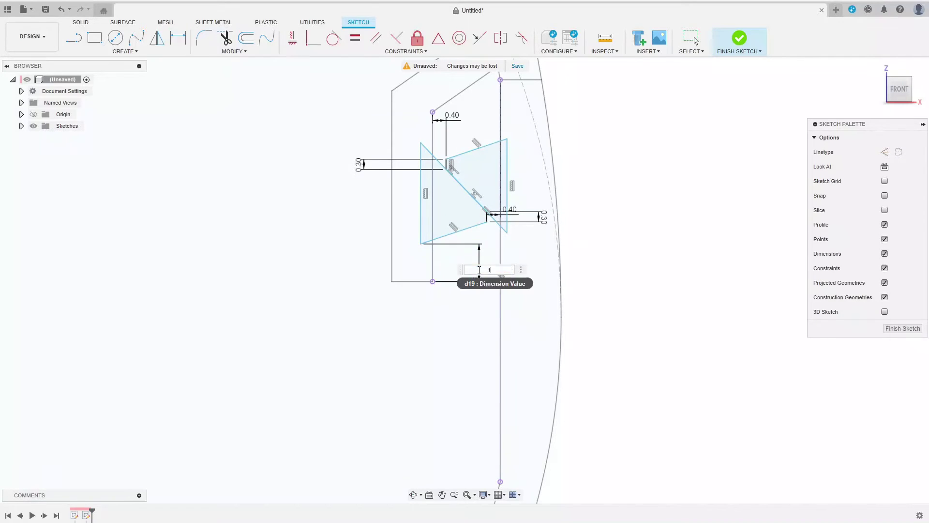
key("Return")
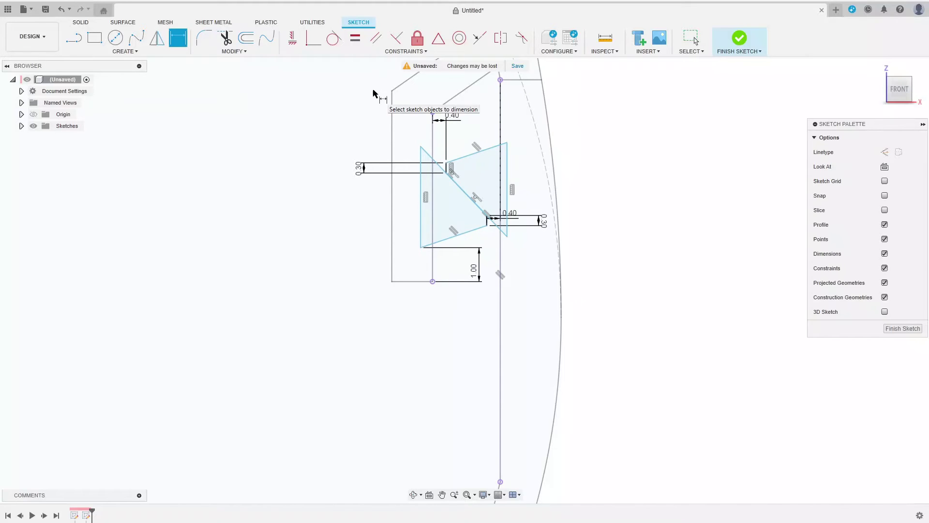
- Dimension the slanted flanks of both profiles at 55°
left_click(465, 233)
left_click(421, 203)
left_click(447, 218)
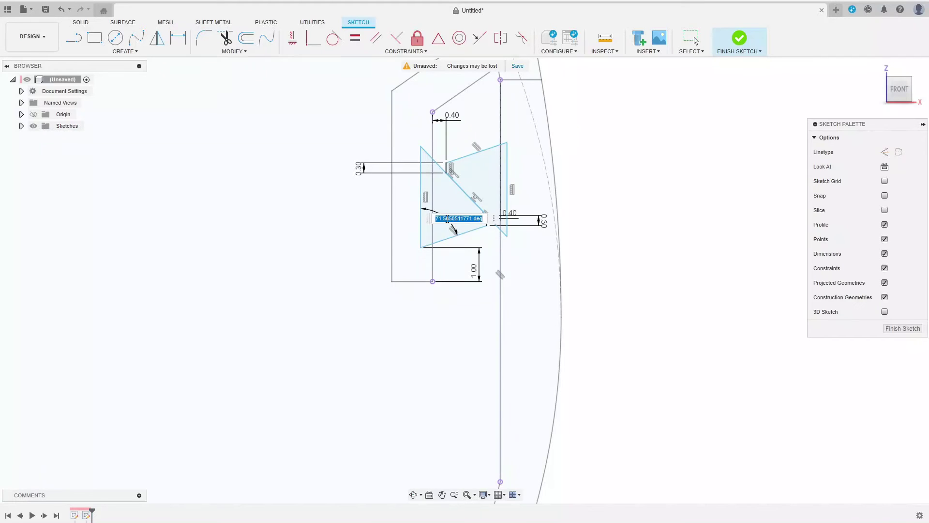
type("55")
key("Return")
left_click(470, 166)
left_click(423, 174)
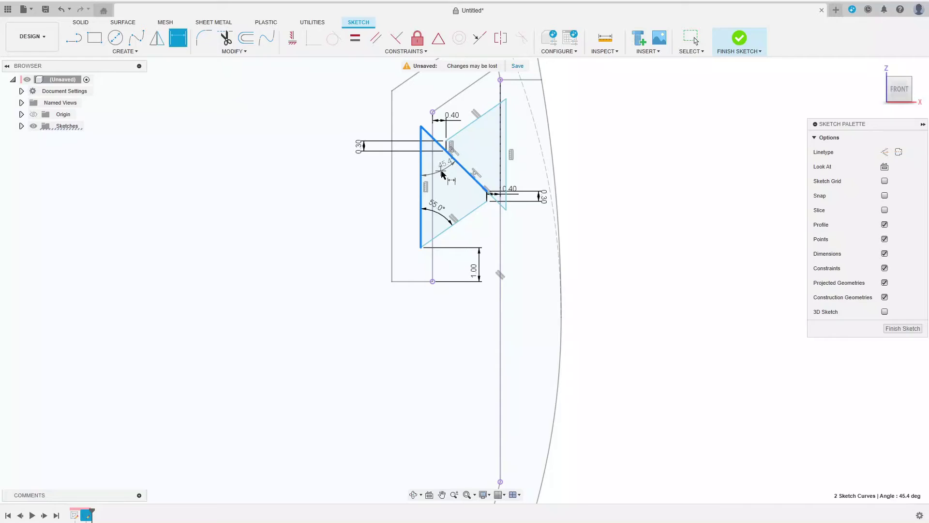
type("55")
key("Return")
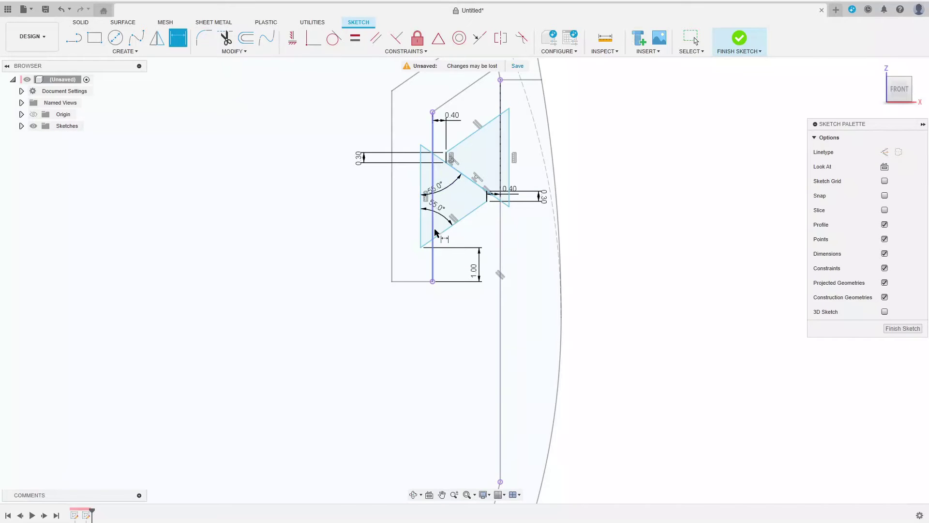
- Add the 0.10 mm clearance offsets from the left line and to the right vertical line
left_click(433, 231)
left_click(425, 325)
type("0.1")
key("Return")
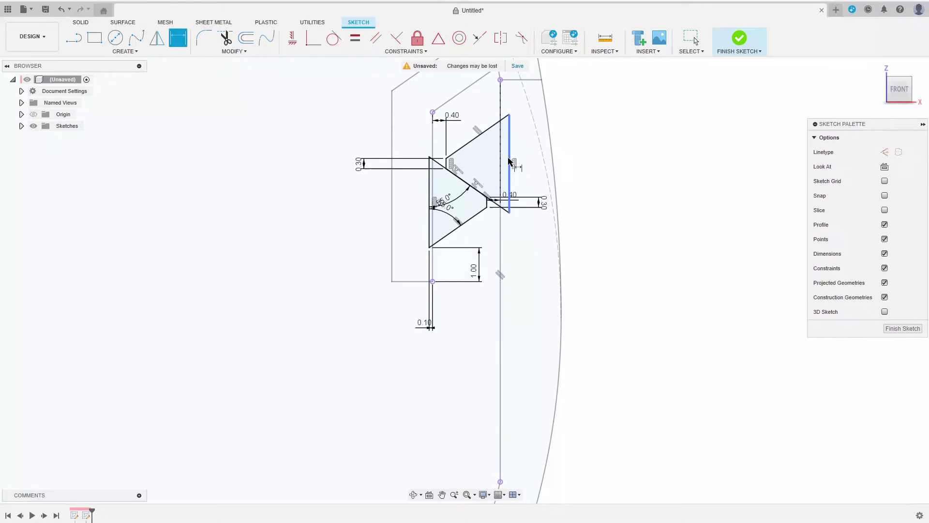
left_click(509, 162)
left_click(500, 240)
left_click(543, 258)
type("0.1")
key("Return")
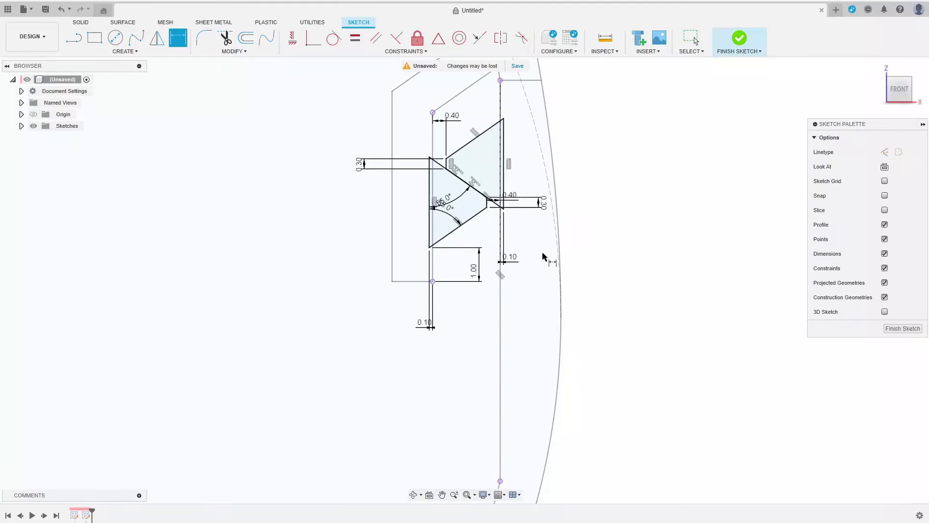
scroll(556, 223, "up", 3)
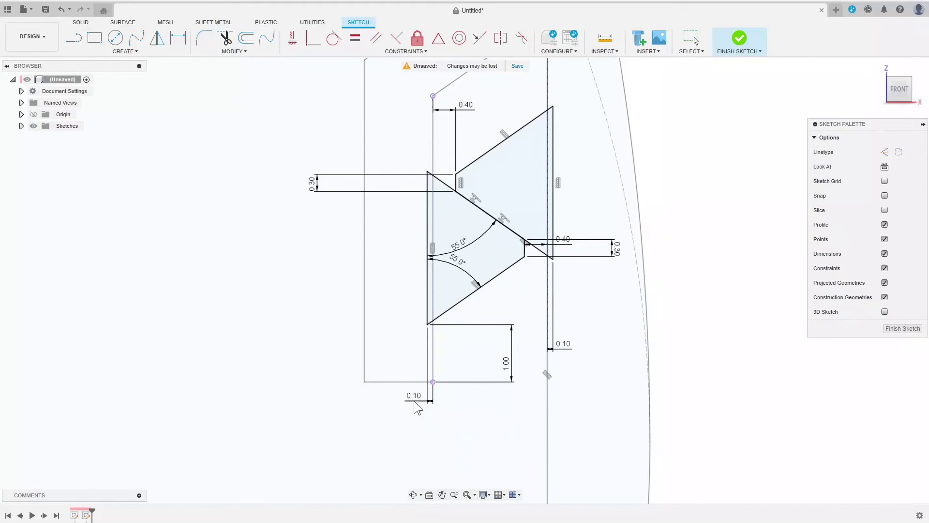
key("d")
scroll(545, 369, "up", 2)
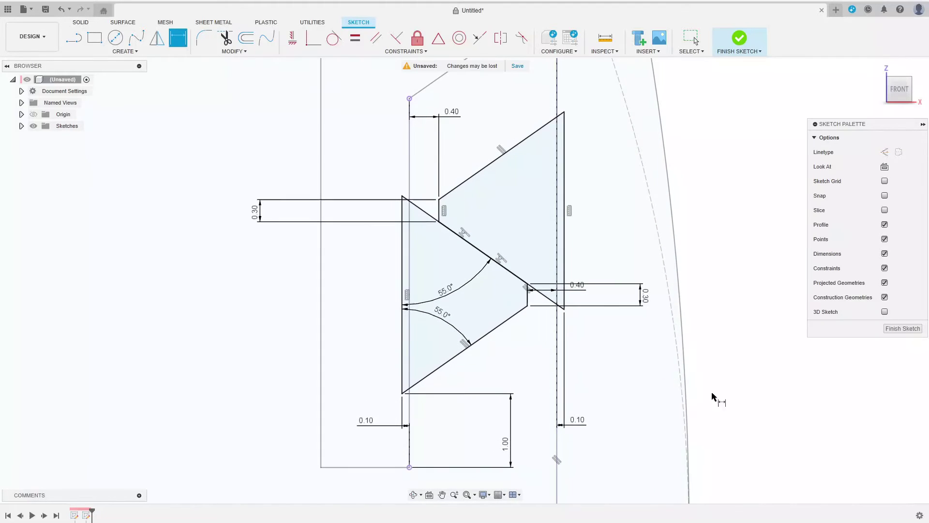
- Finish the sketch and revolve the lower shell profile into the bottom bowl body
left_click(910, 328)
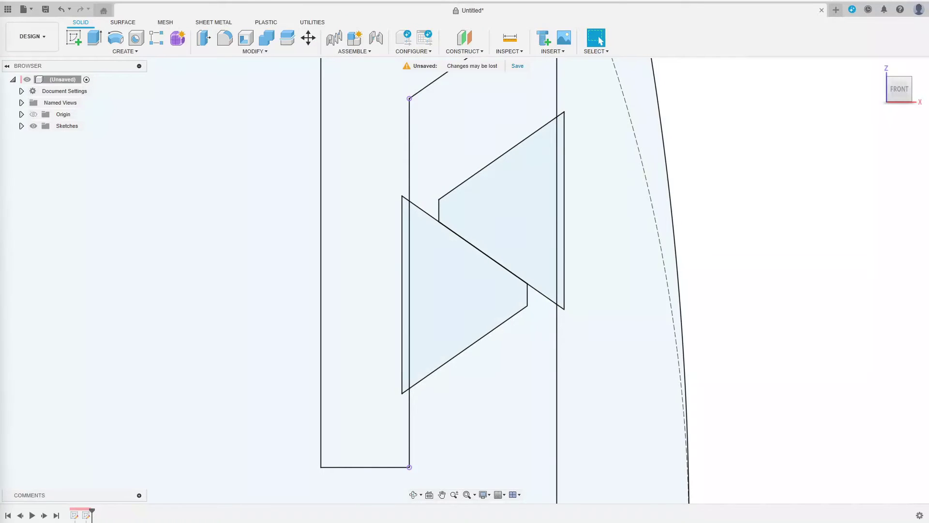
key("F6")
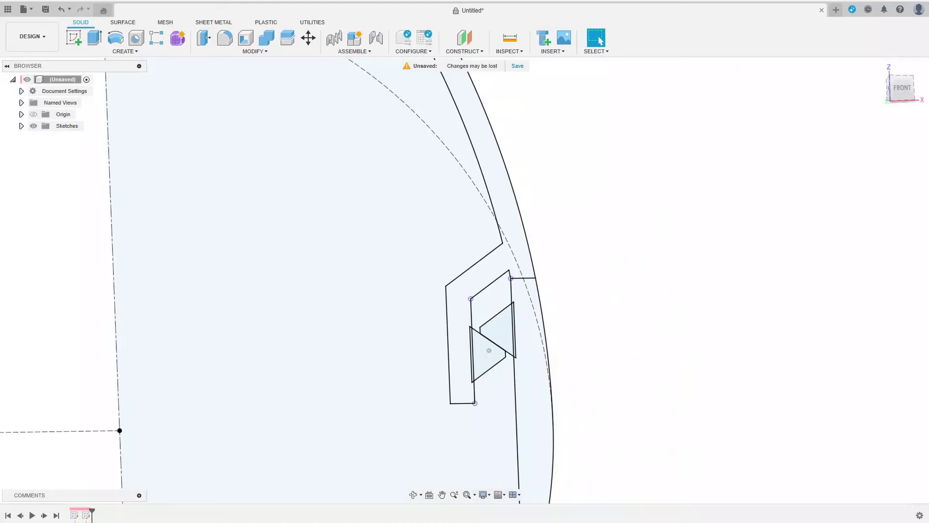
left_click(114, 40)
left_click(506, 337)
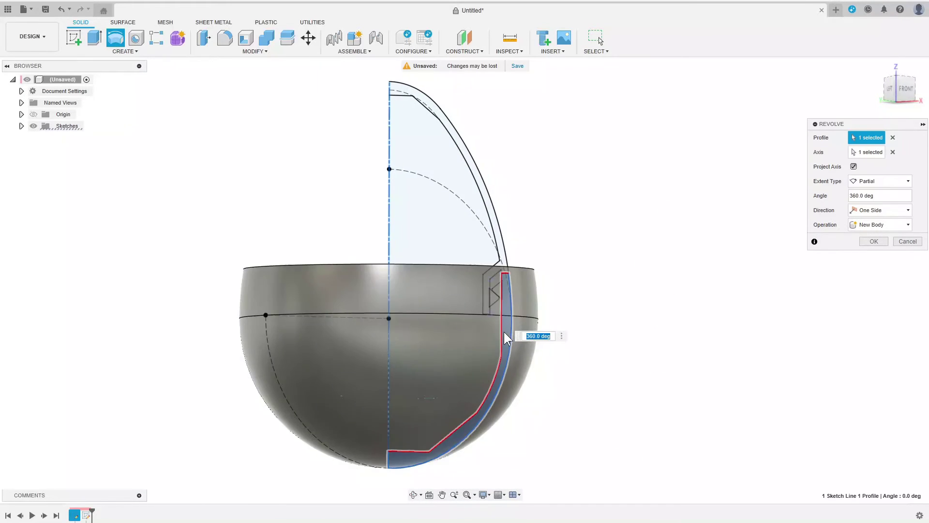
left_click(873, 242)
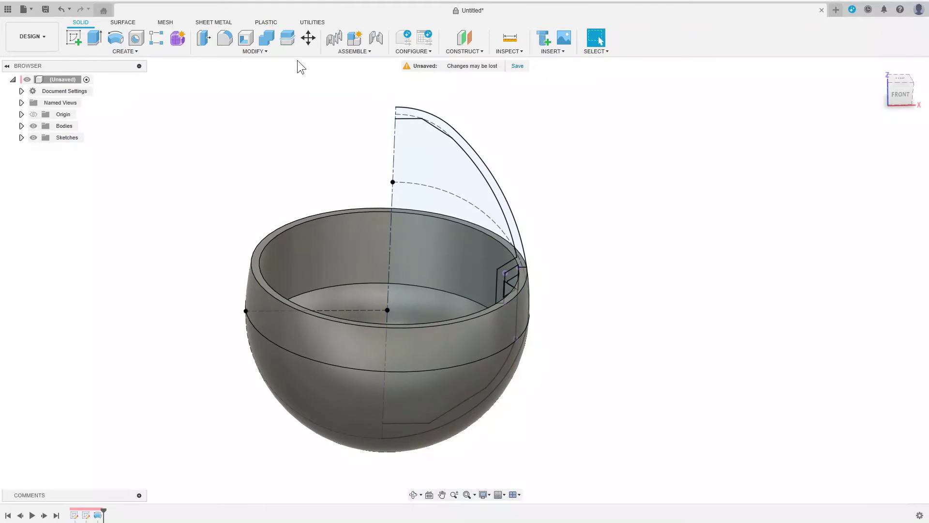
- Revolve the upper shell profile with Operation set to New Body, completing the egg
left_click(114, 38)
left_click(392, 240)
left_click(880, 225)
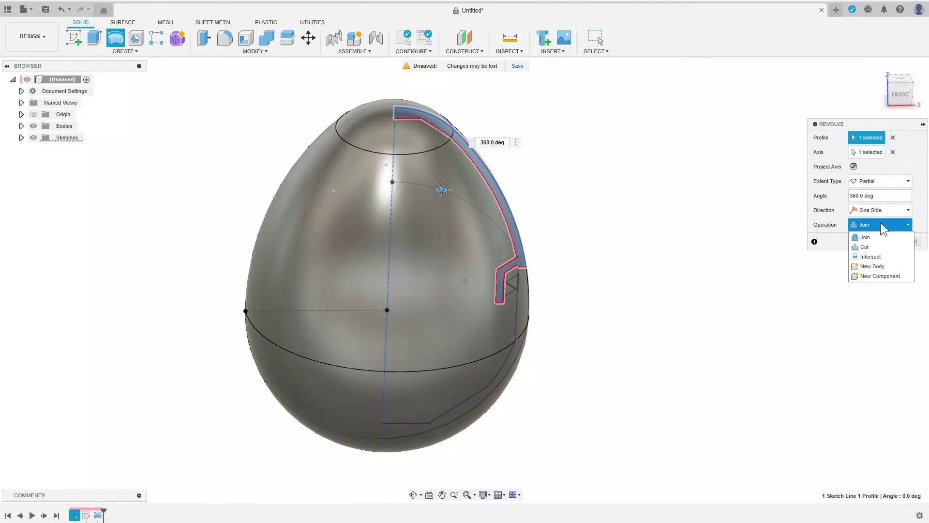
left_click(880, 266)
left_click(875, 244)
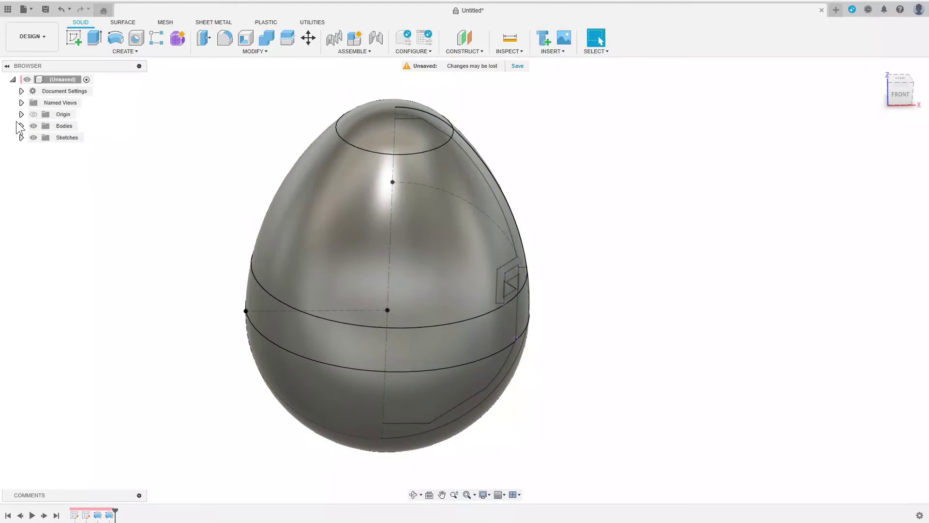
- Rename Body1 to Bottom and Body2 to Top in the browser
double_click(69, 138)
type("Lowe")
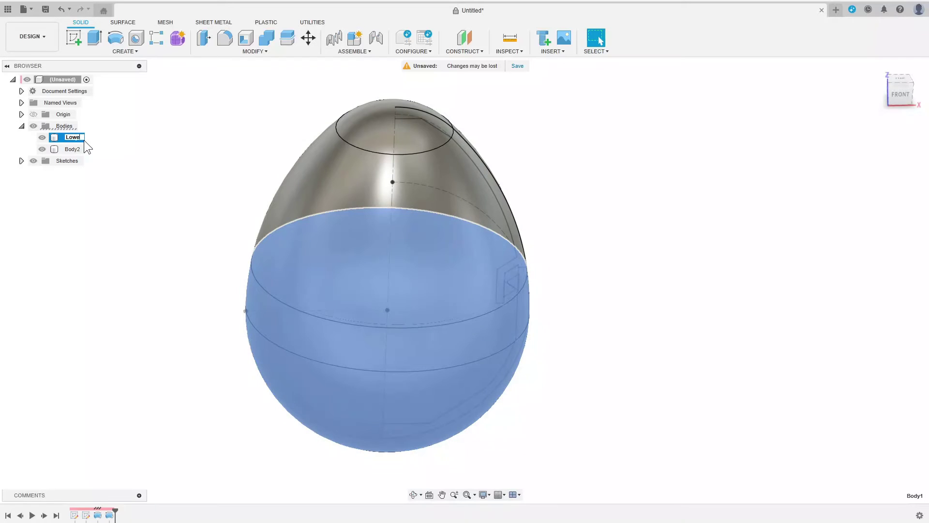
type("Bottom")
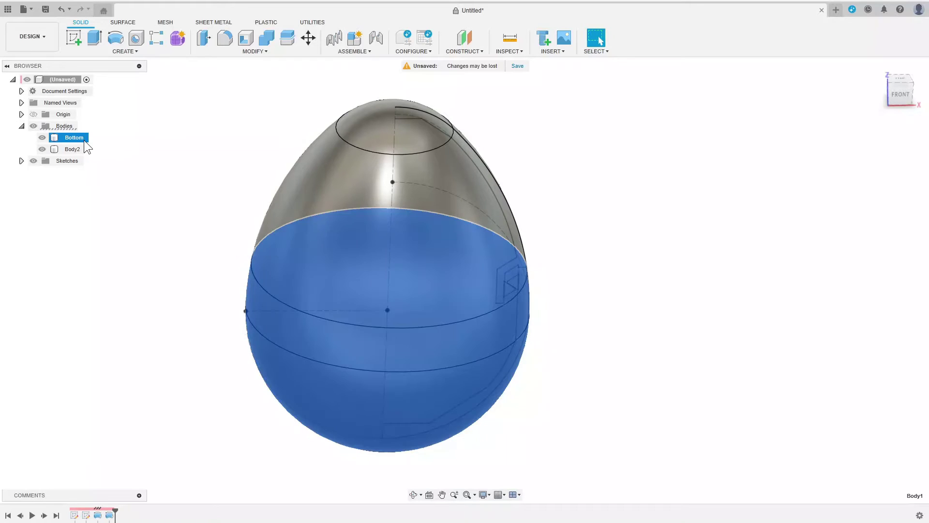
double_click(73, 149)
type("Top")
key("Return")
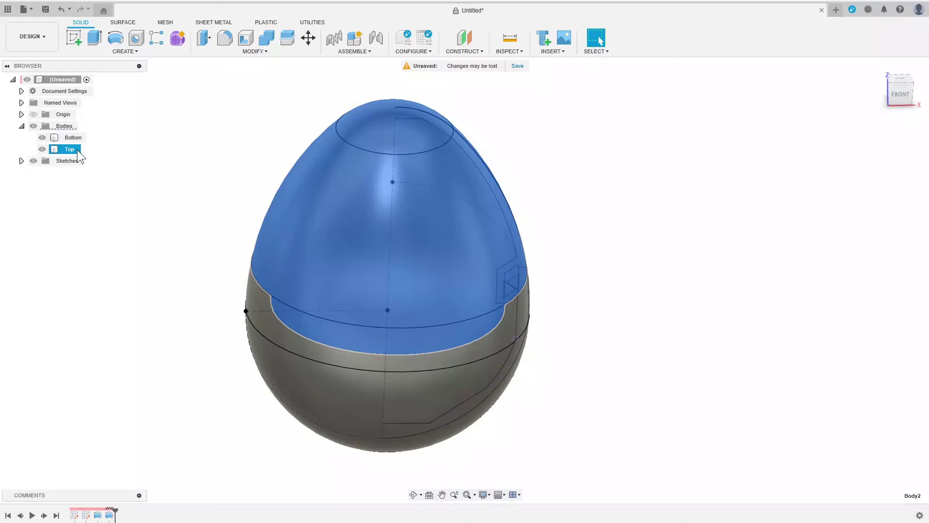
key("Escape")
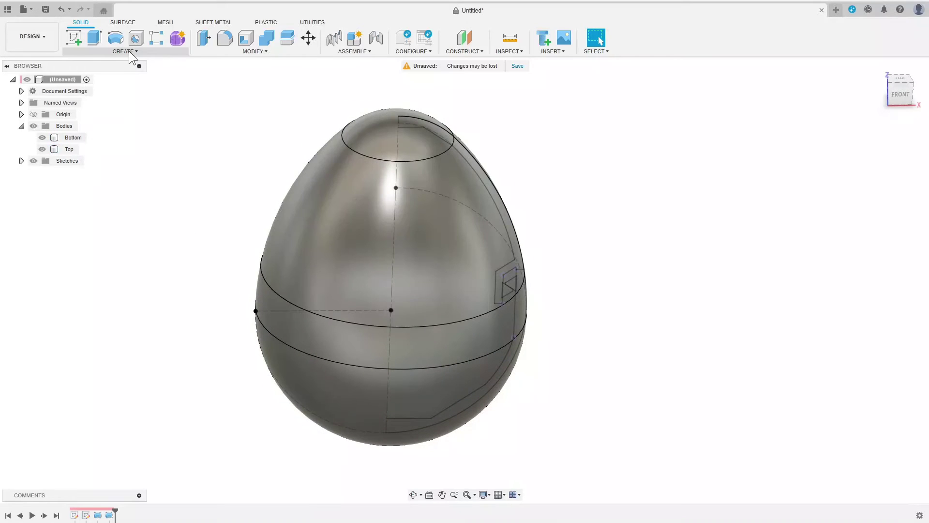
- Start a Coil on the XY plane centred at the origin with a 50 mm diameter
left_click(129, 52)
left_click(110, 231)
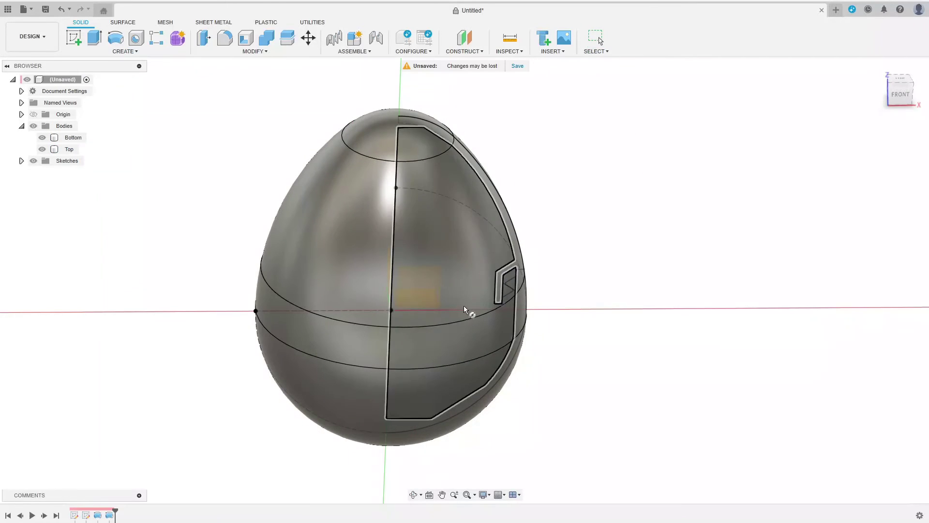
left_click(391, 310)
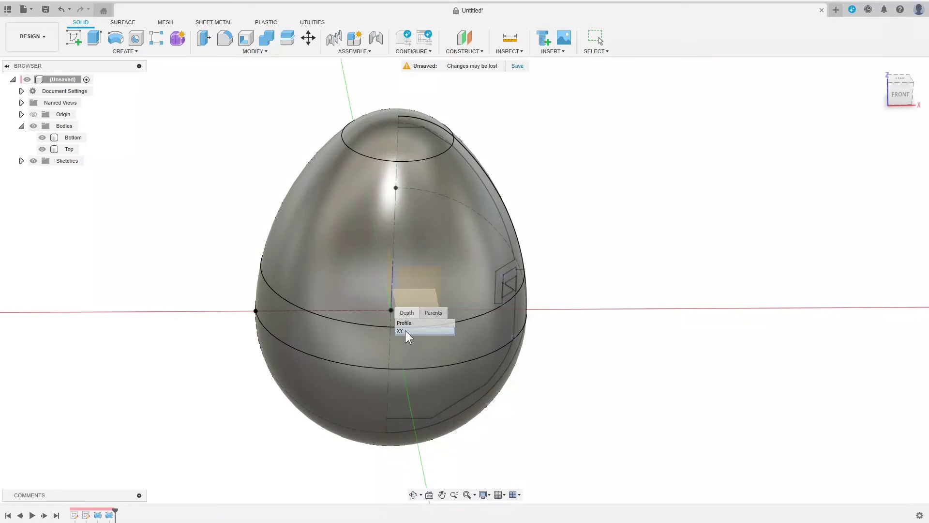
left_click(390, 311)
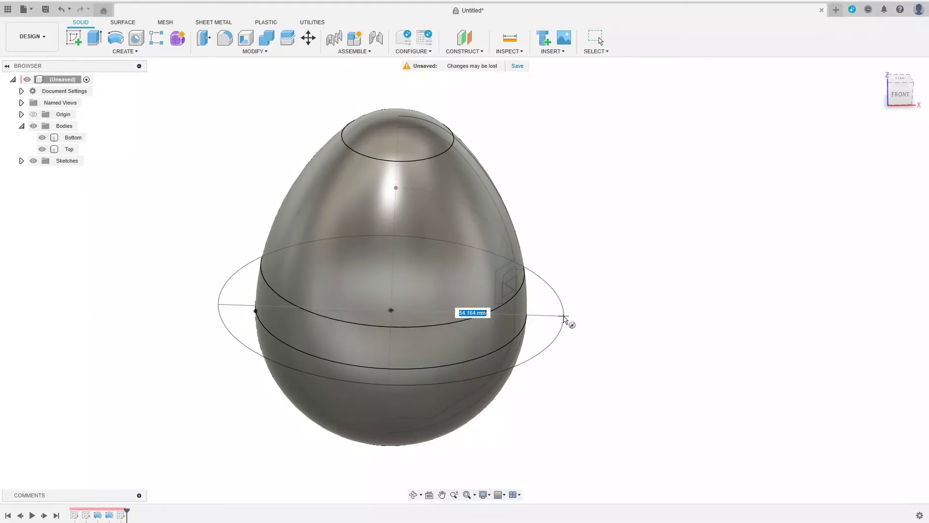
type("50")
key("Return")
- Give the coil a centred Triangular (External) section of size 2
left_click(887, 244)
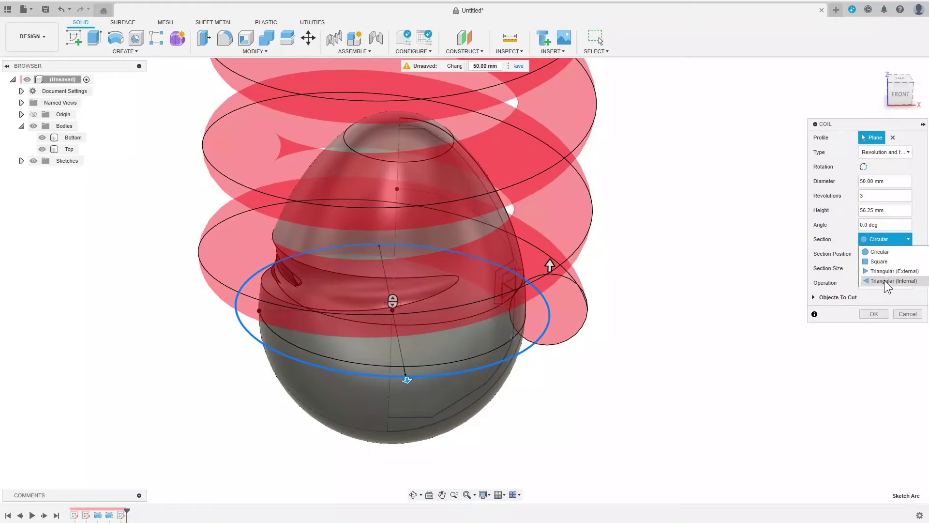
left_click(886, 271)
left_click(895, 253)
left_click(897, 271)
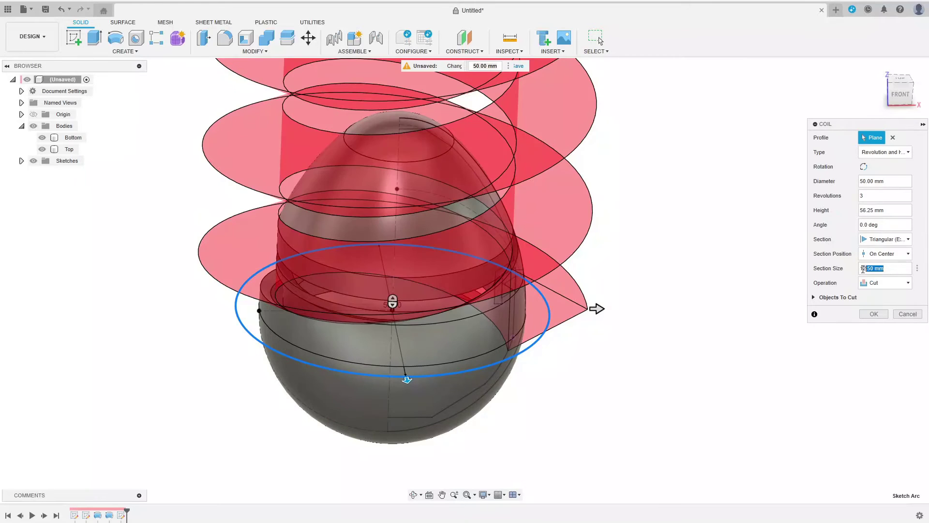
type("2")
key("Return")
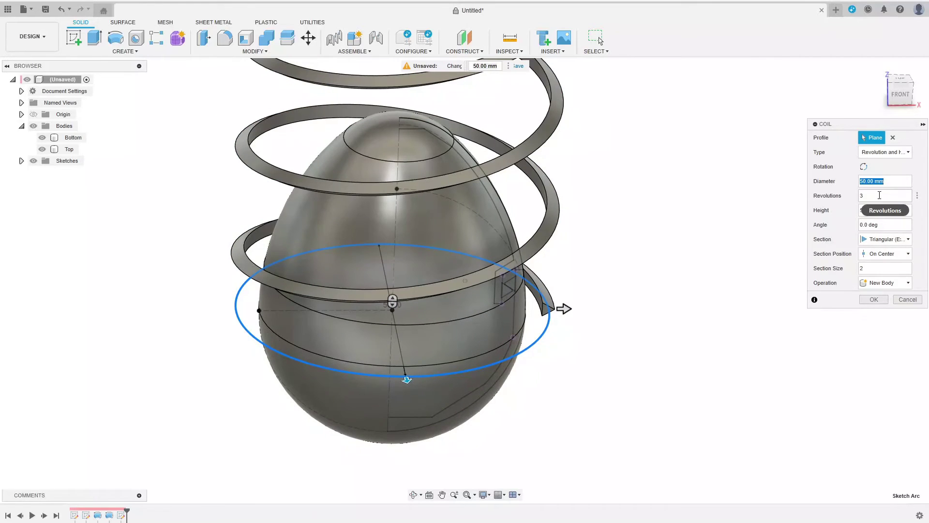
- Define the coil by Revolution and Pitch with 0.05 revolutions and pitch 10, creating Body3
key("Tab")
type(".05")
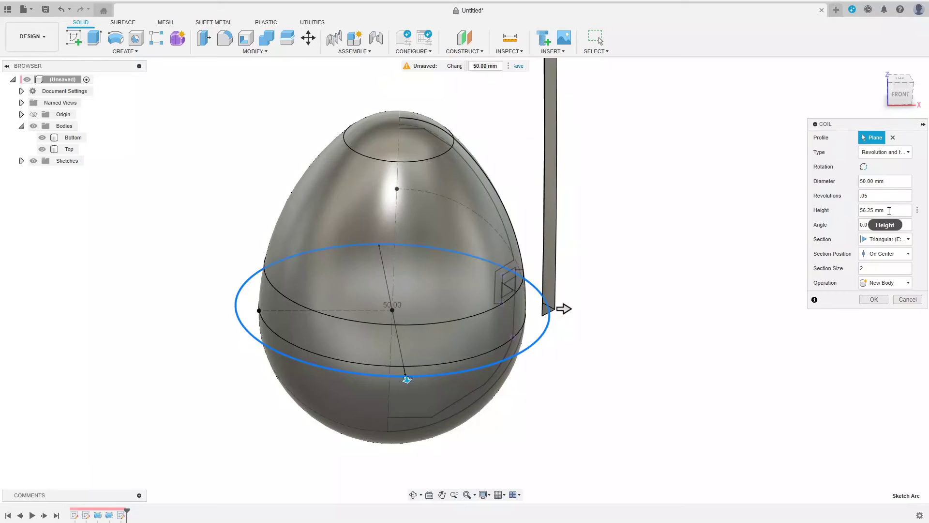
left_click(884, 152)
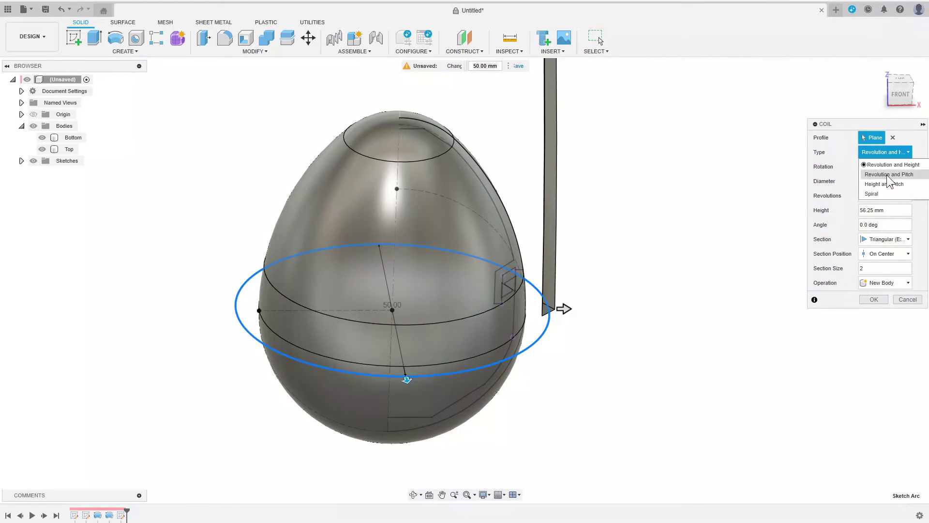
left_click(889, 174)
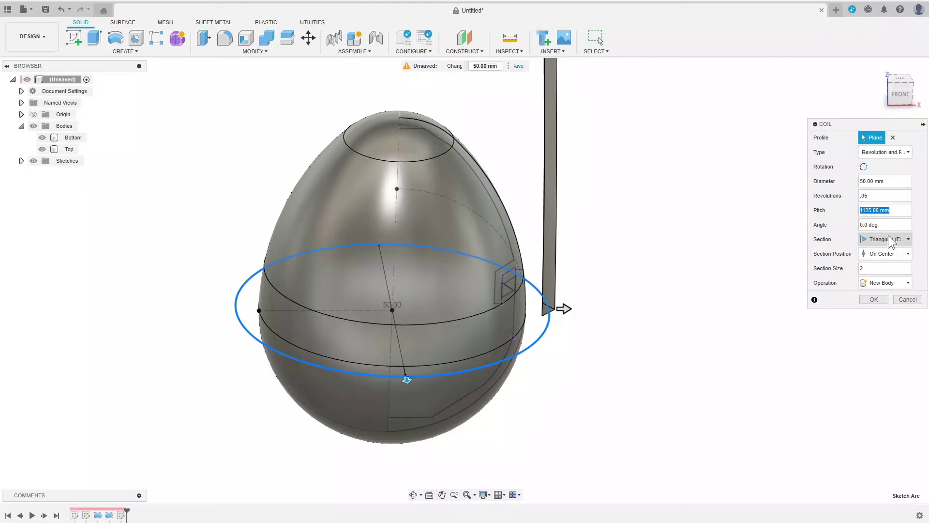
type("10")
key("Tab")
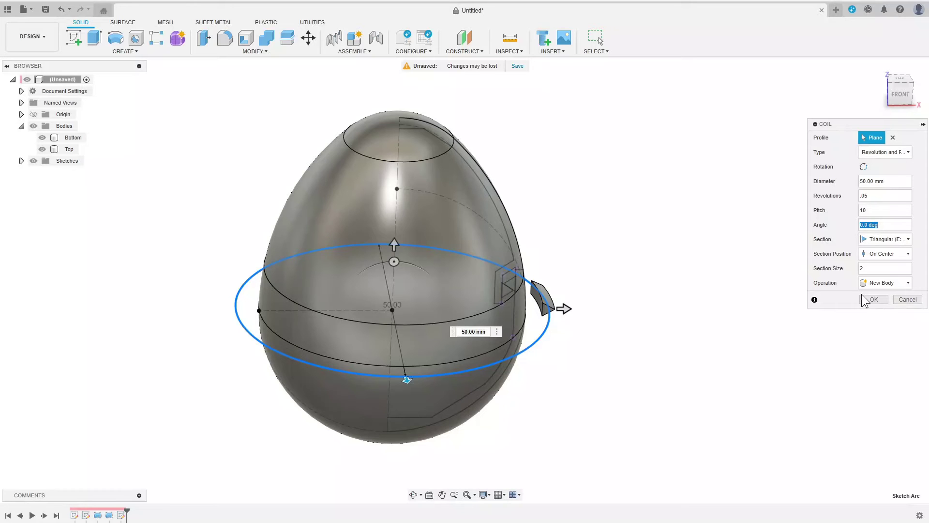
left_click(871, 299)
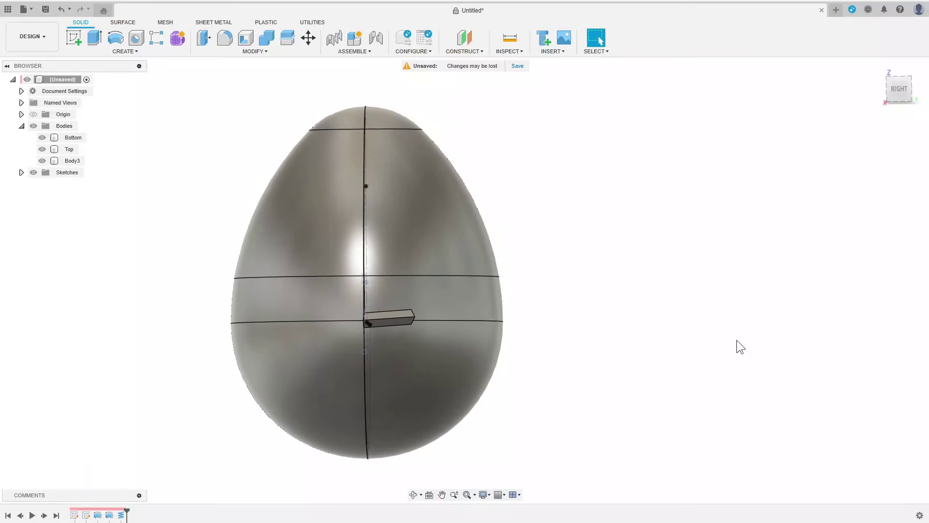
- Hide Body3 and Bottom so only the Top shell and its notch profile show
middle_click_drag(737, 340, 752, 352, "shift")
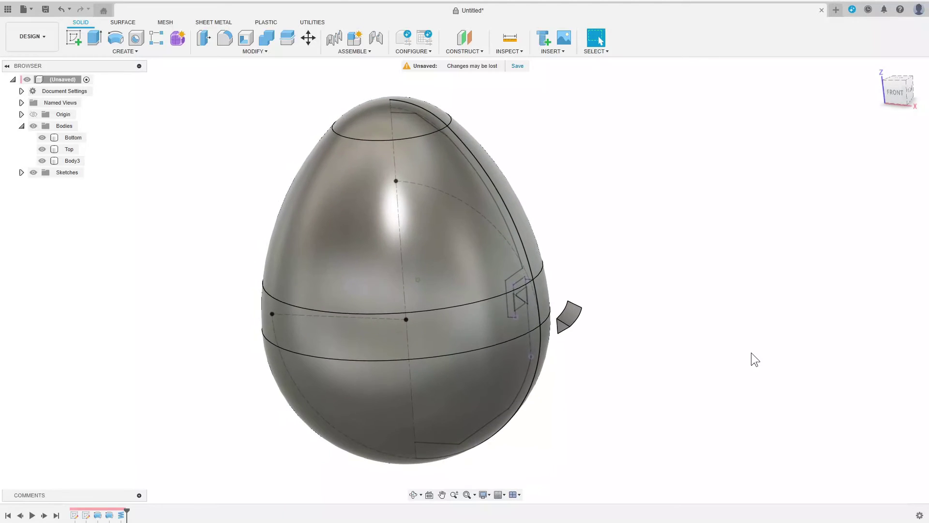
left_click(42, 161)
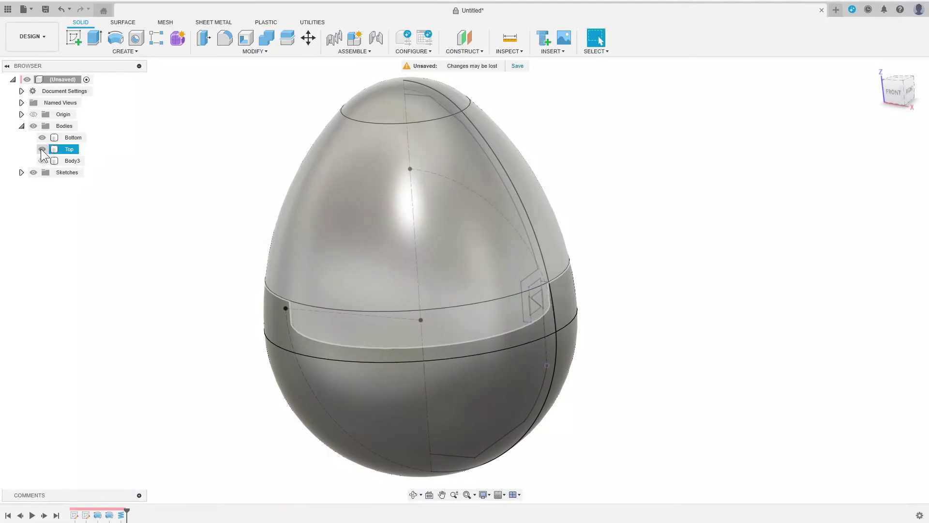
left_click(42, 148)
left_click(42, 149)
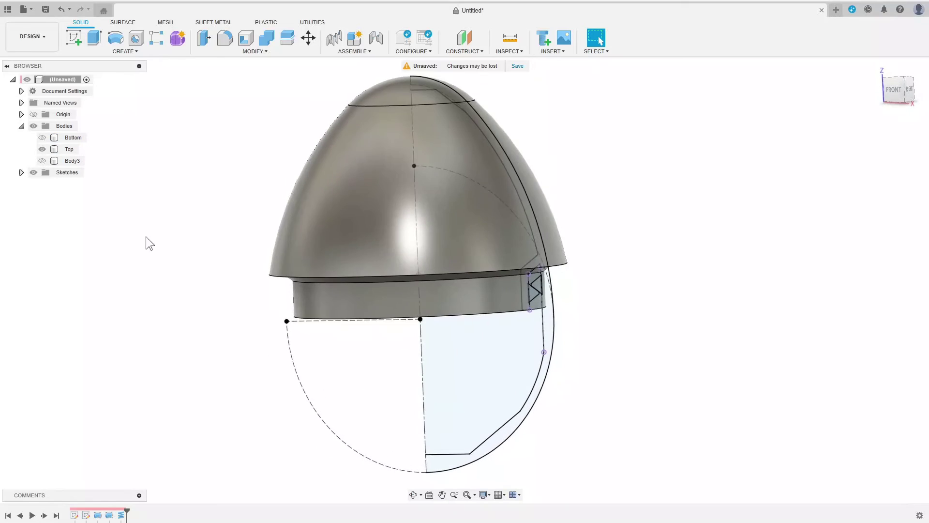
- Start a Sweep with the triangle profile along the wedge edge, Operation Join
left_click(124, 51)
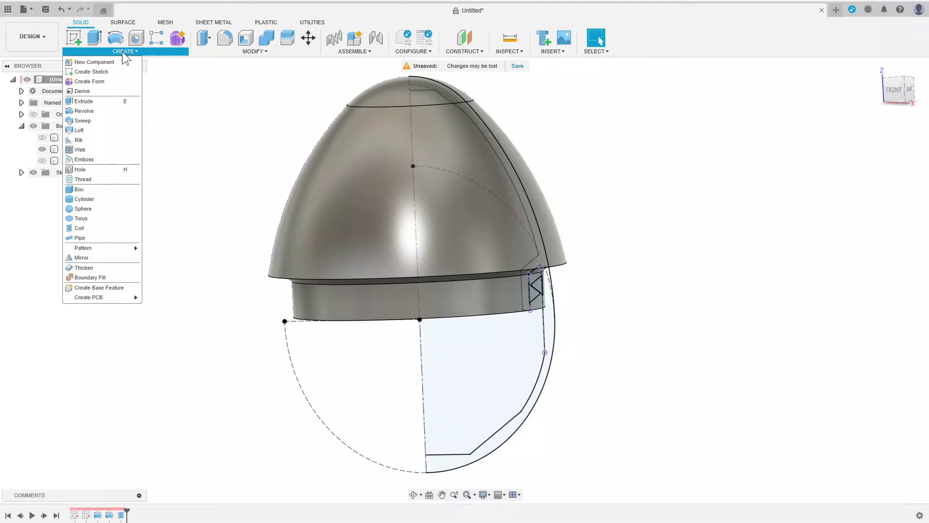
left_click(109, 120)
scroll(591, 289, "up", 3)
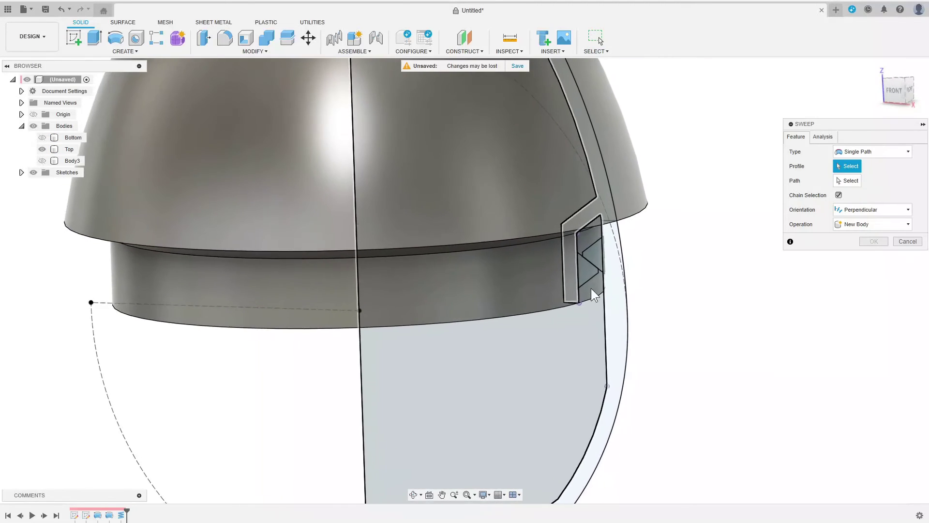
scroll(591, 288, "up", 1)
left_click(847, 180)
middle_click_drag(726, 240, 663, 289, "shift")
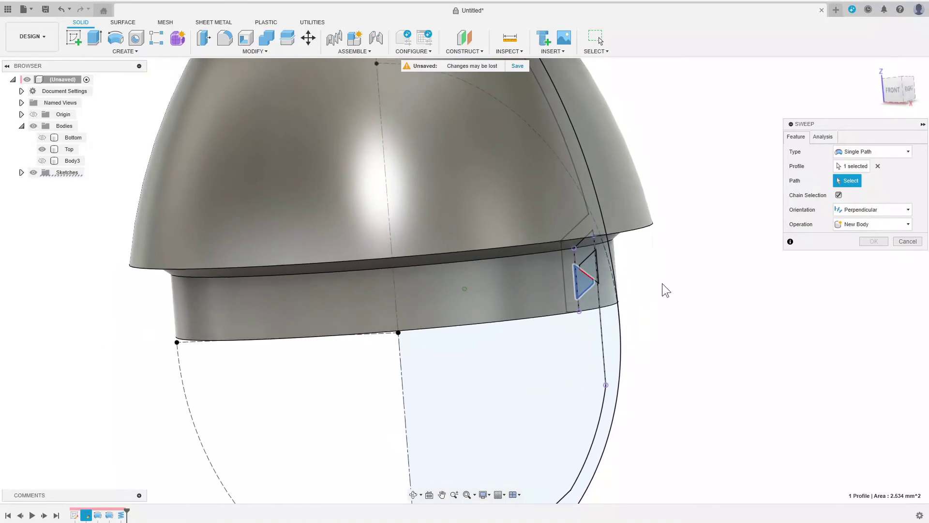
left_click(685, 310)
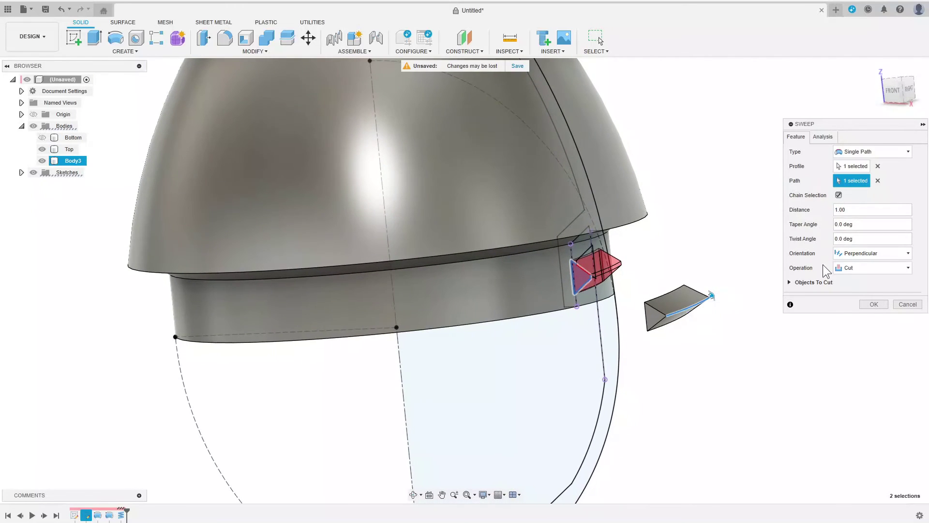
left_click(871, 267)
left_click(858, 283)
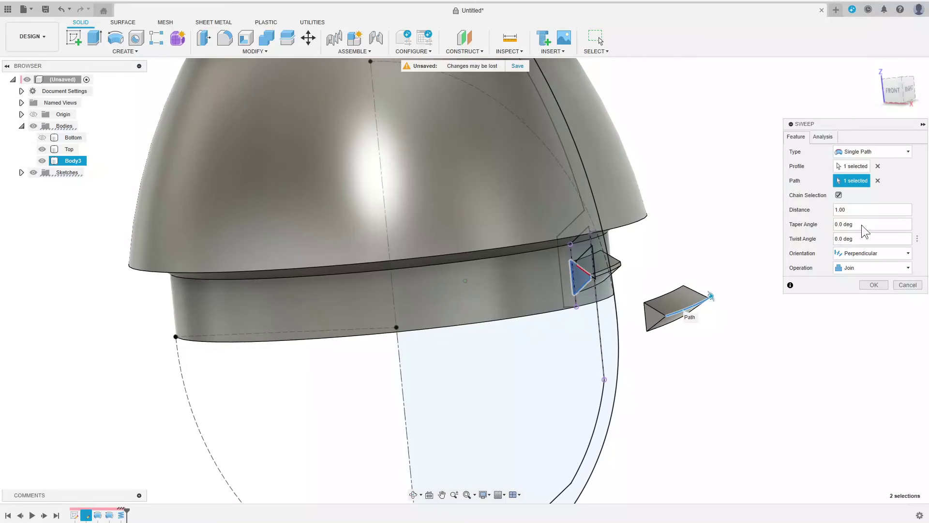
- Switch to Path + Guide Surface, pick the lip surface and confirm the thread ridge on Top
left_click(862, 151)
left_click(862, 180)
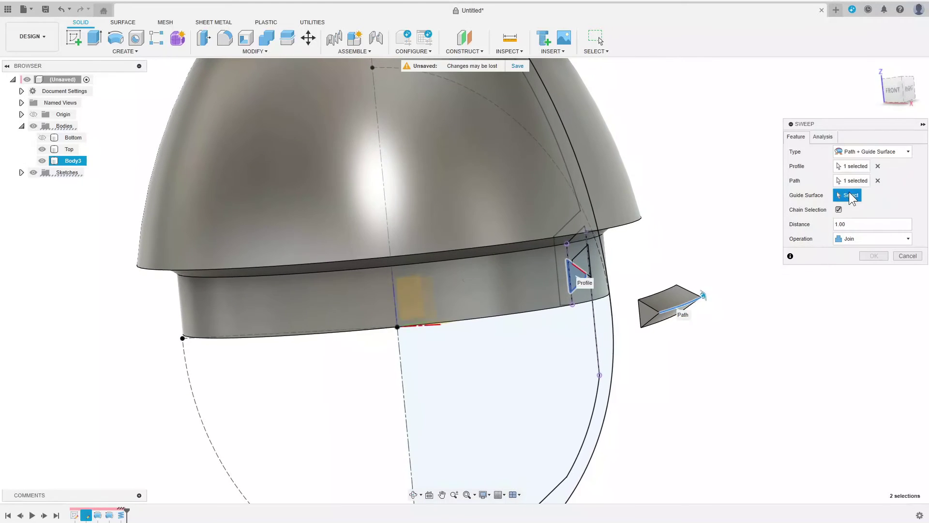
middle_click_drag(405, 218, 421, 363, "shift")
left_click(421, 363)
scroll(463, 347, "up", 3)
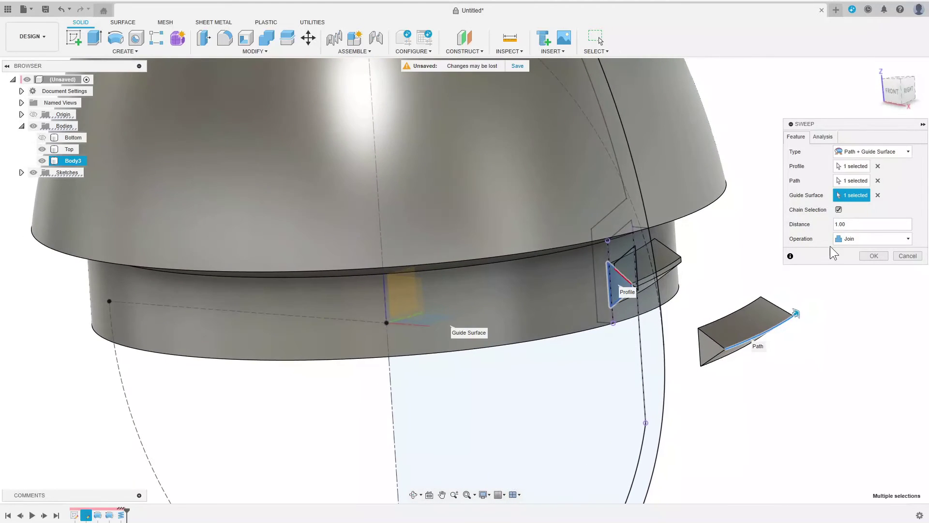
left_click(868, 254)
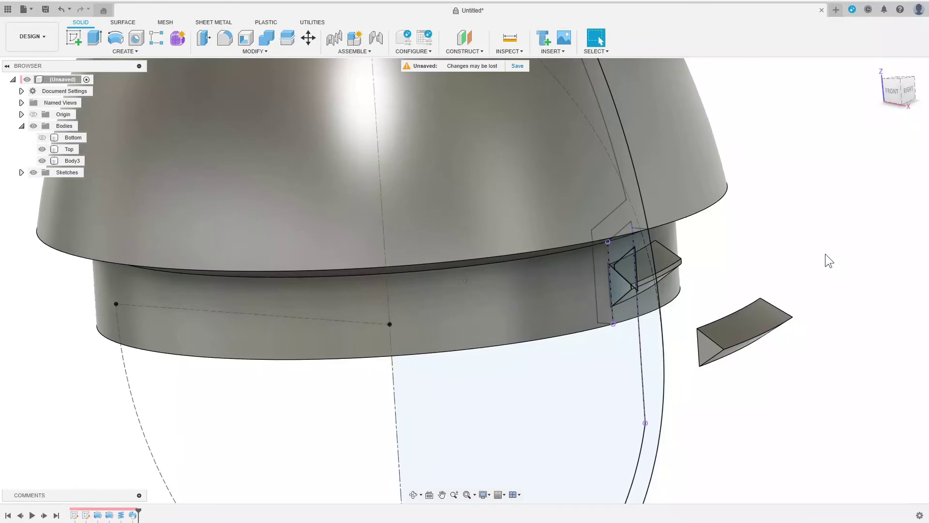
scroll(401, 142, "down", 2)
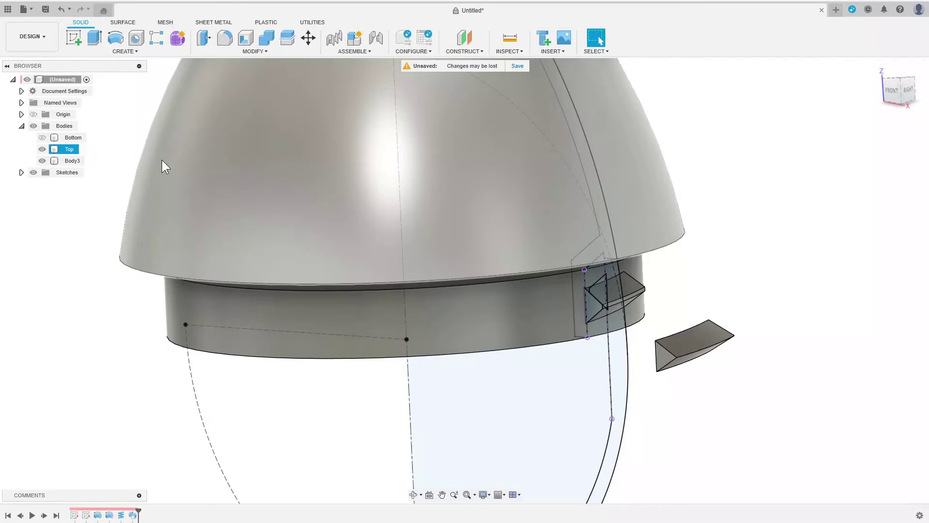
- Circular-pattern the Sweep1 feature six times around the vertical centre line
left_click(124, 51)
mouse_move(84, 247)
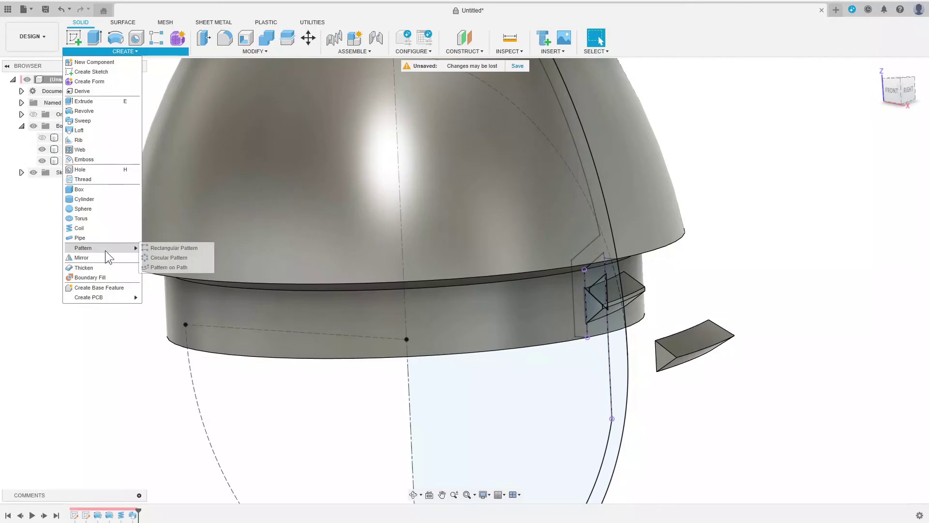
left_click(179, 258)
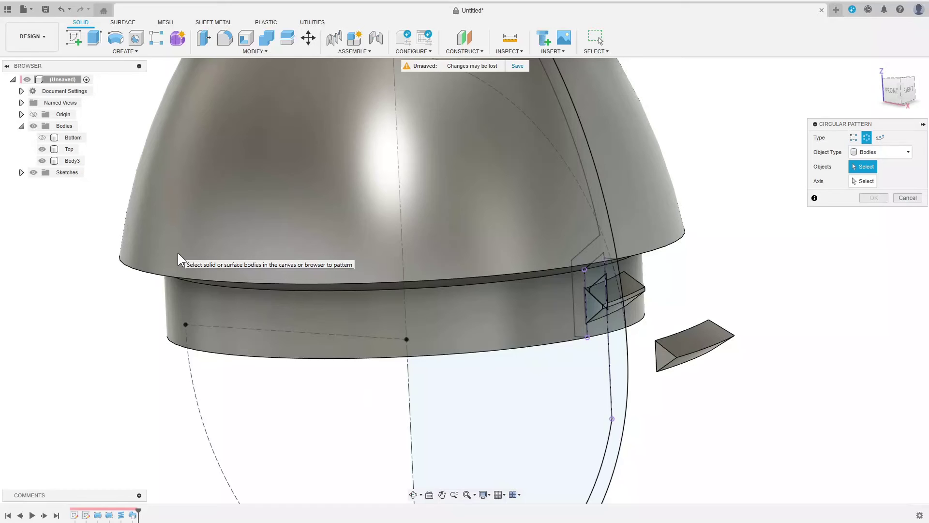
left_click(881, 151)
left_click(871, 180)
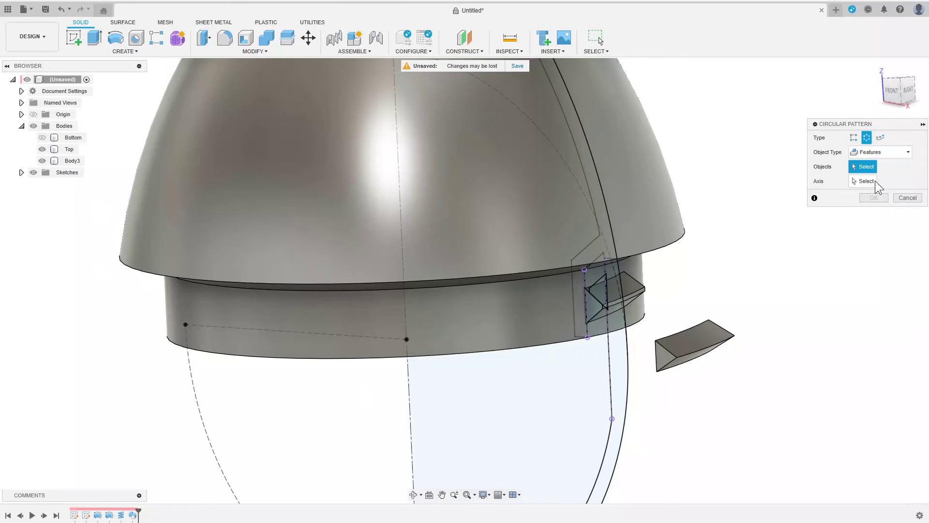
left_click(133, 515)
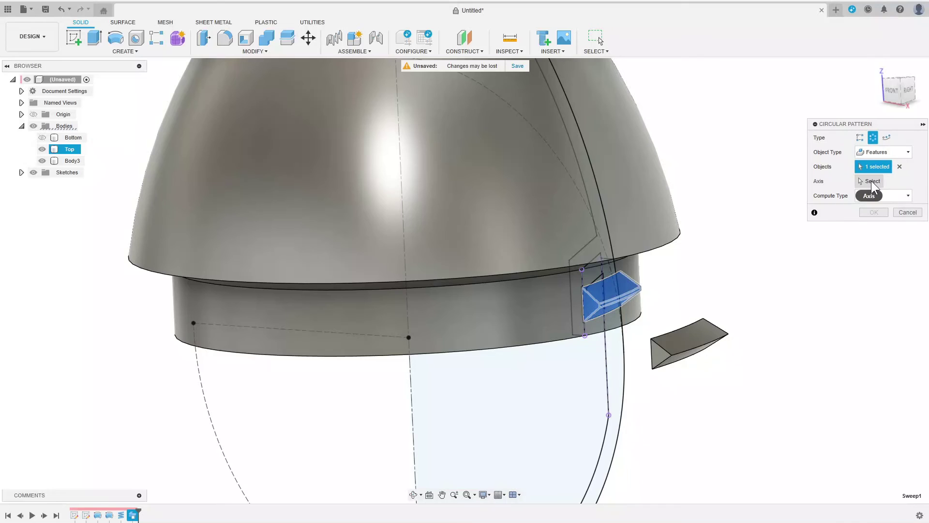
left_click(411, 399)
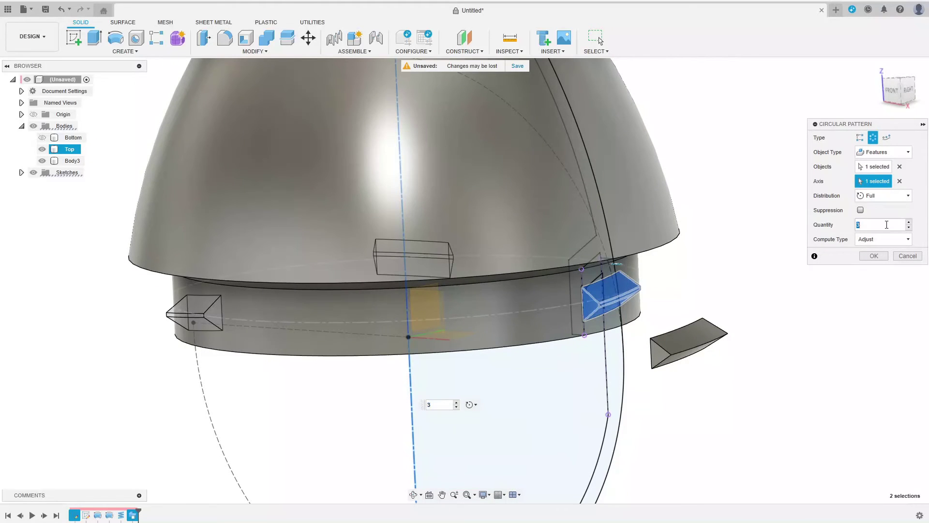
type("6")
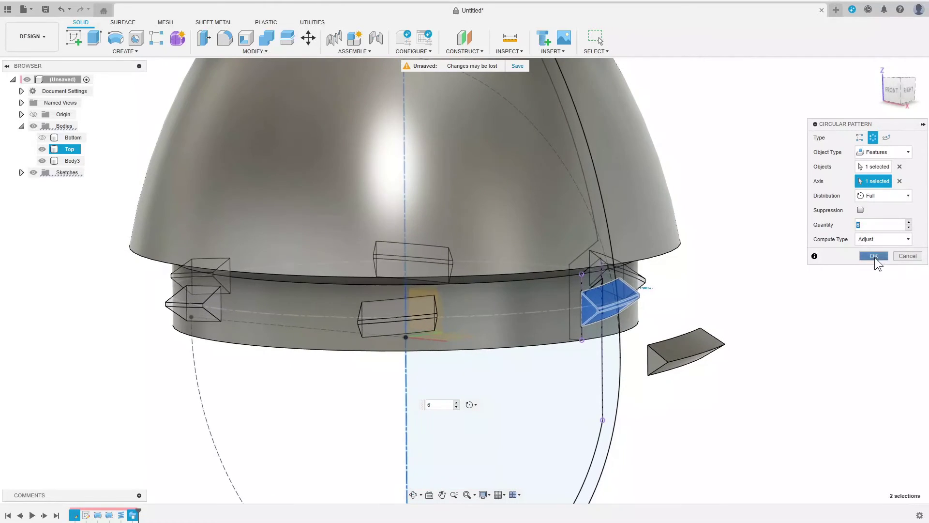
left_click(874, 256)
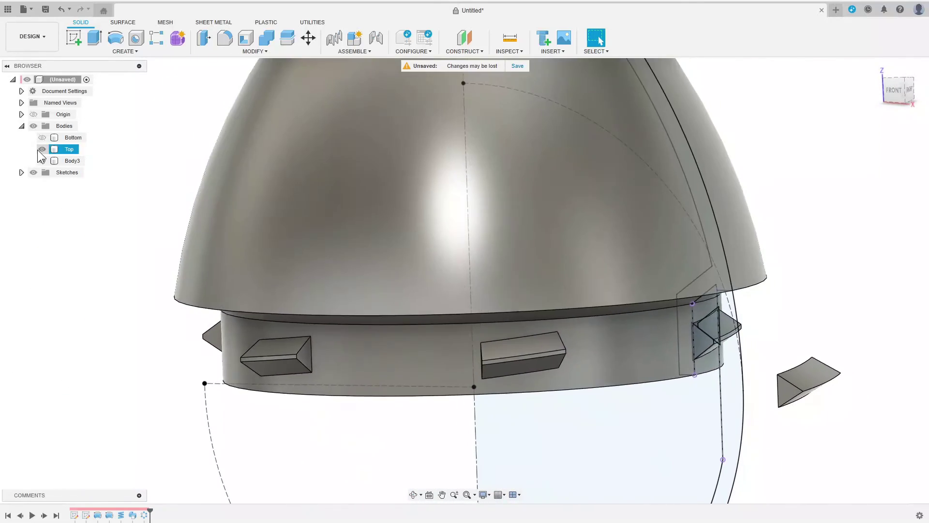
- Hide Top, show Bottom and start a Sweep selecting only the small triangular profile
left_click(42, 149)
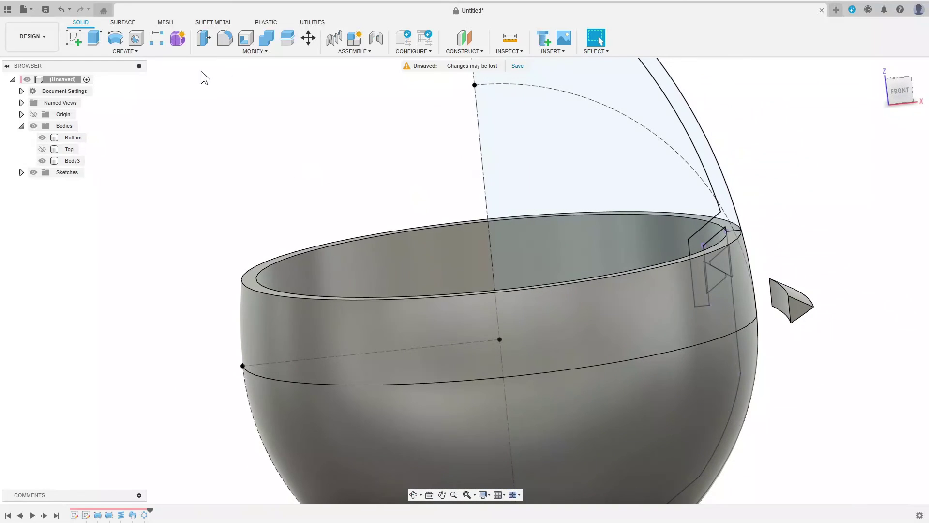
left_click(124, 51)
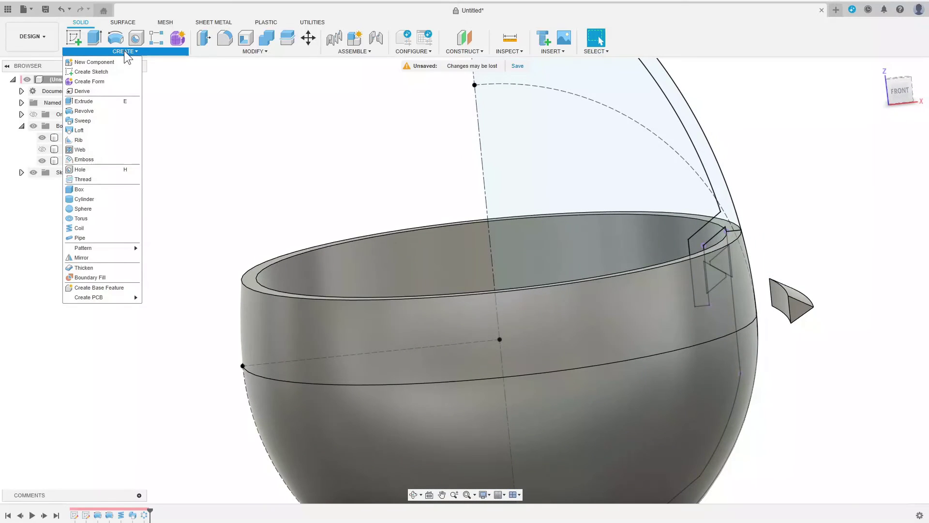
left_click(88, 118)
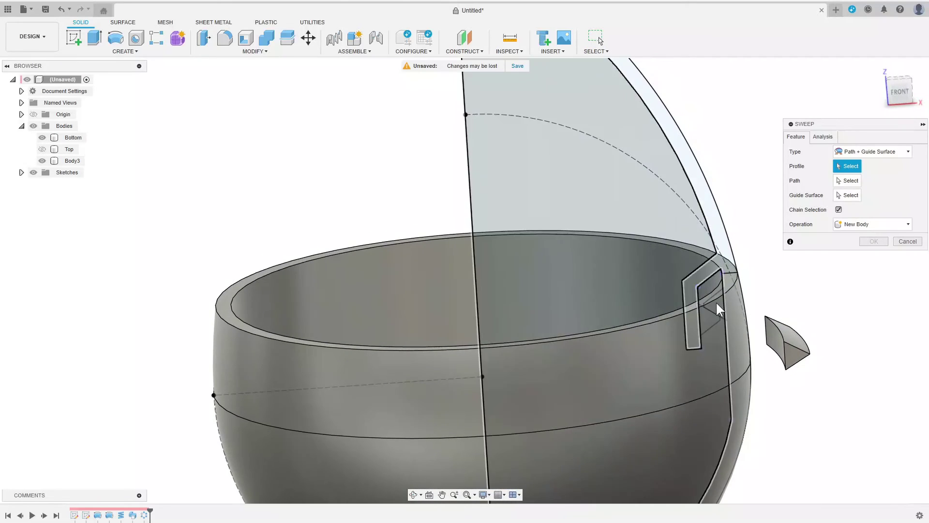
left_click(721, 304)
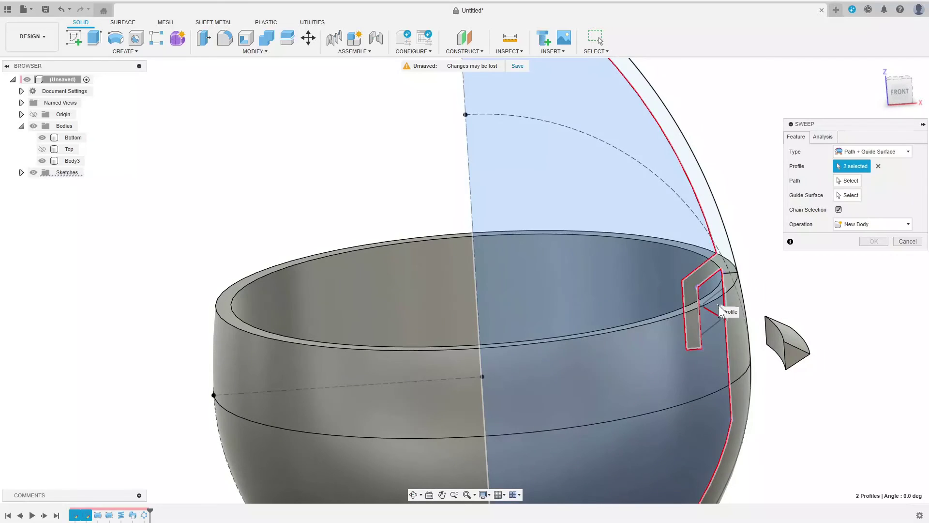
left_click(878, 165)
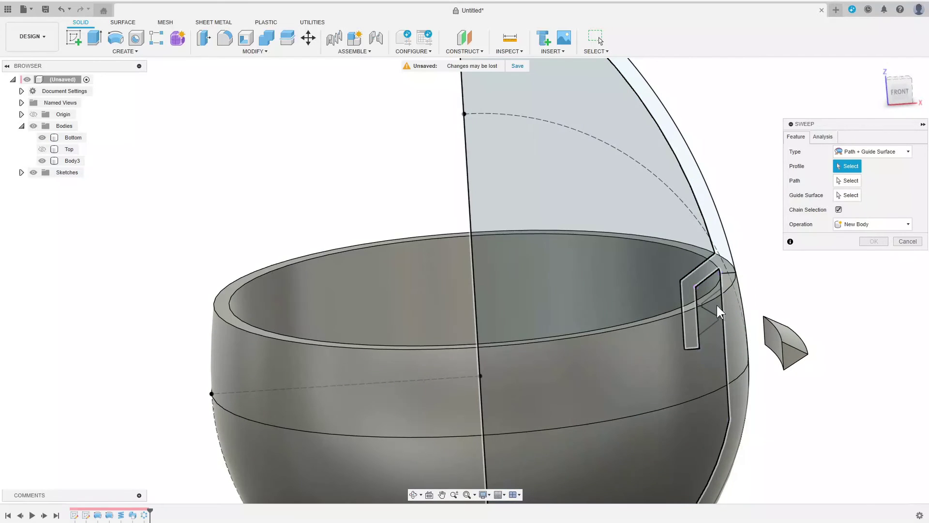
left_click(716, 305)
left_click(721, 333)
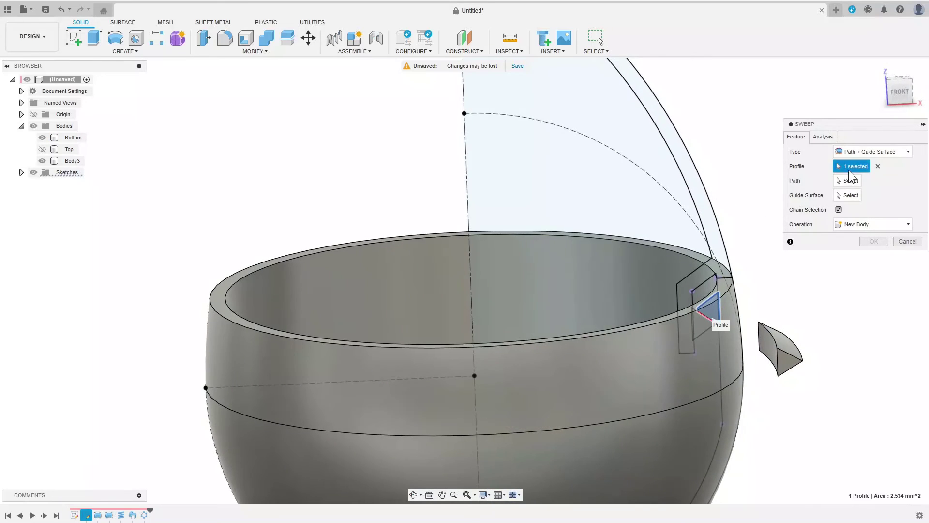
- Sweep it along the curved rim edge with the guide surface, joined to the Bottom bowl
left_click(851, 180)
left_click(784, 337)
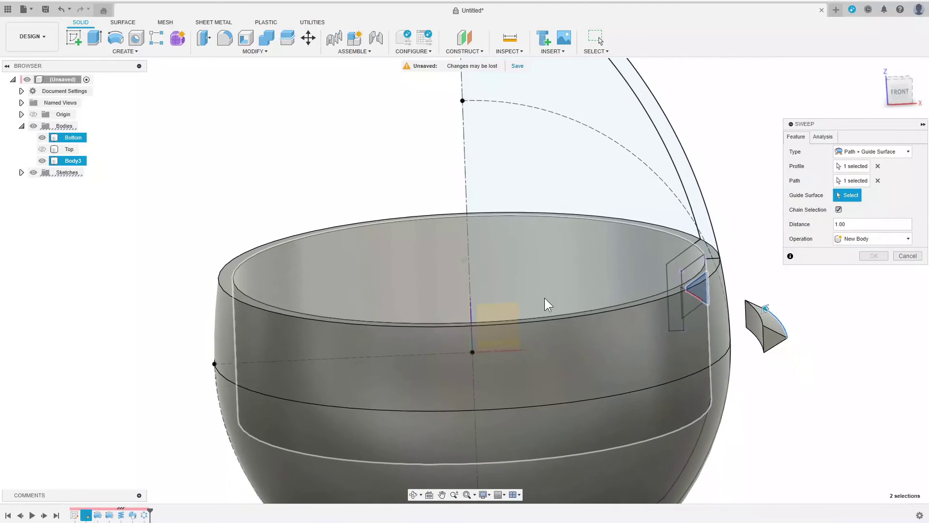
left_click(465, 398)
left_click(871, 239)
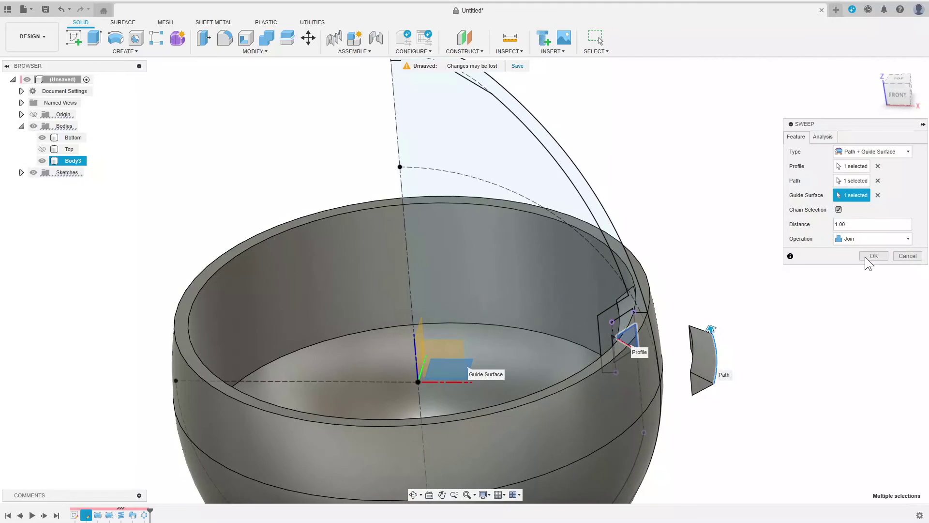
left_click(865, 256)
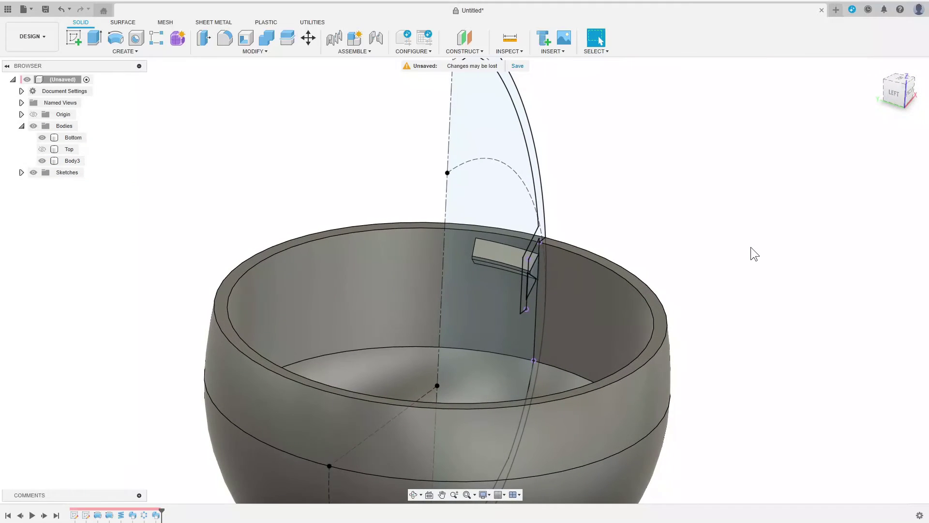
left_click(125, 51)
mouse_move(84, 248)
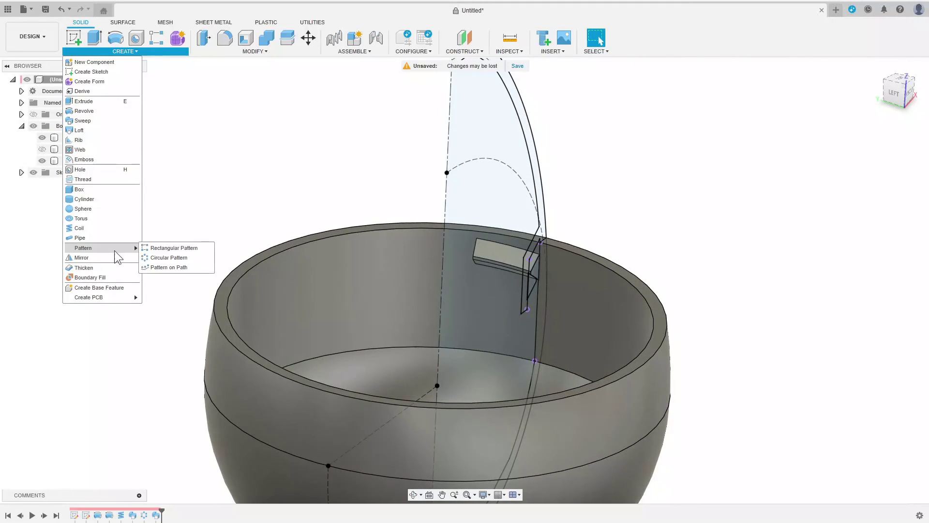
- Circular-pattern Sweep2 six times around the vertical axis, then show Top again
left_click(171, 261)
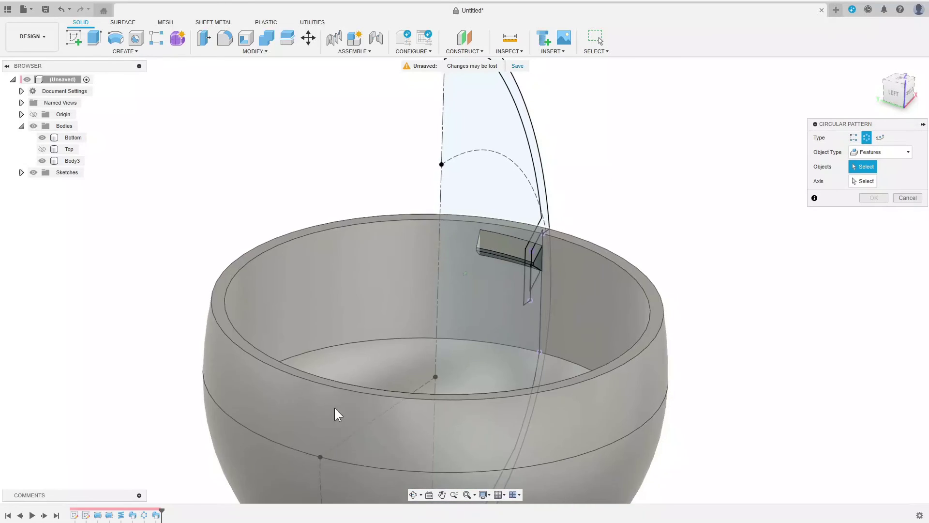
left_click(156, 514)
left_click(864, 182)
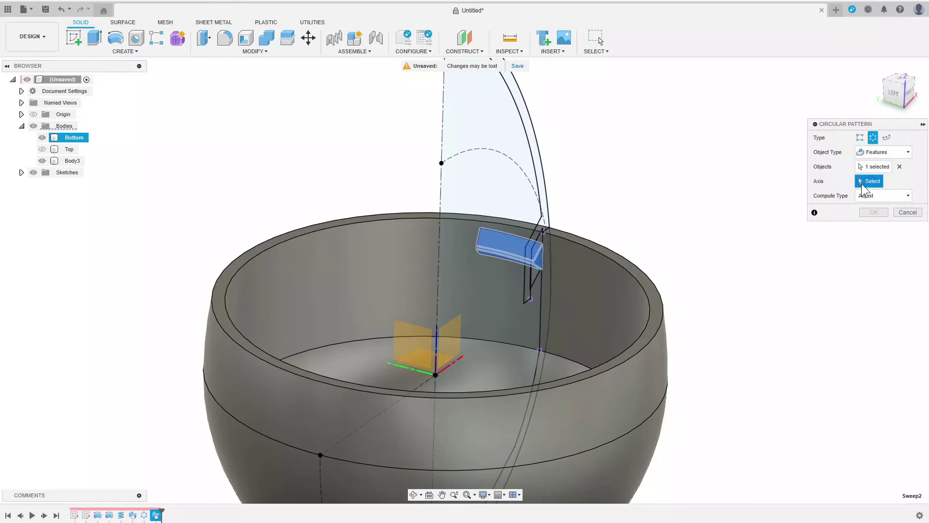
left_click(442, 133)
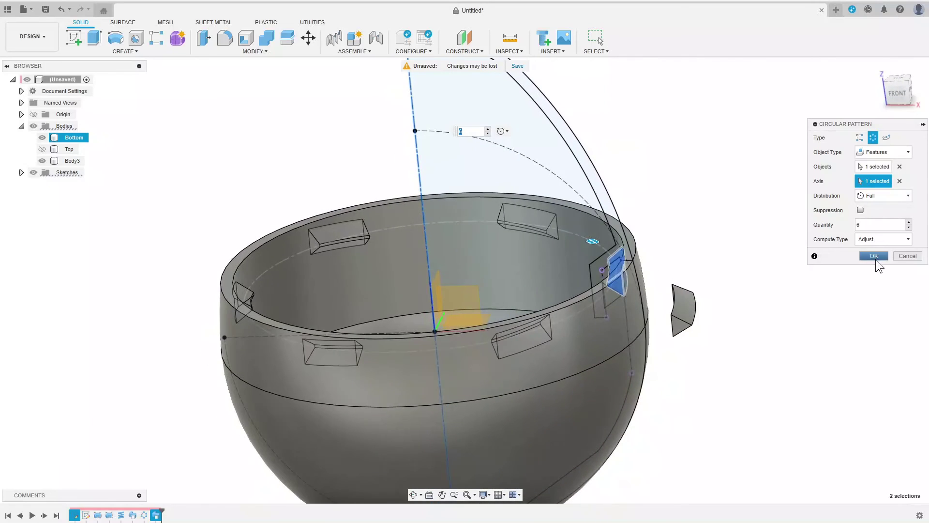
left_click(875, 255)
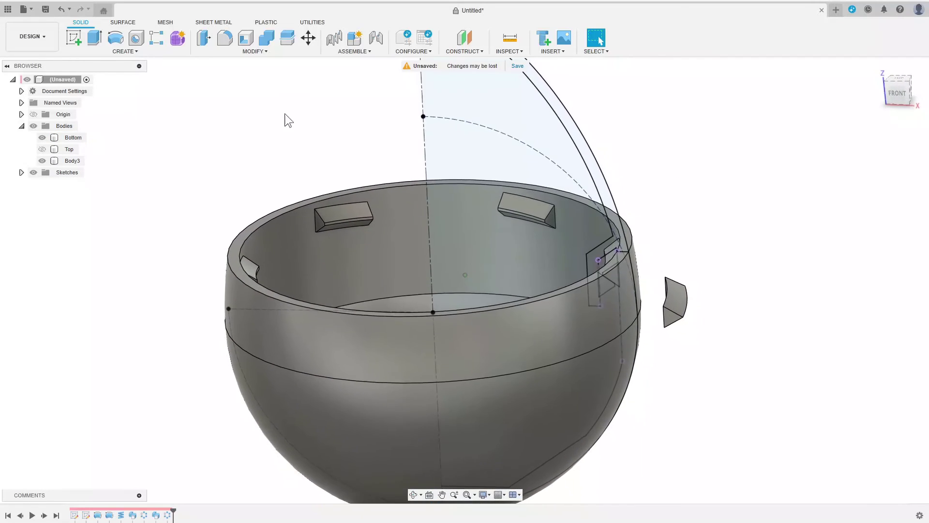
left_click(41, 149)
- Remove Body3, create components from Bottom and Top, and enable Display Component Colors
right_click(68, 160)
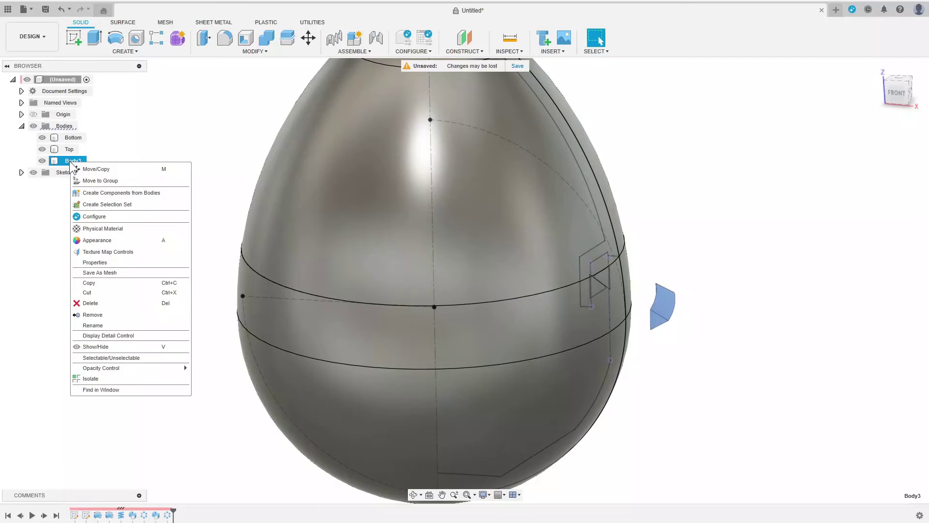
left_click(99, 312)
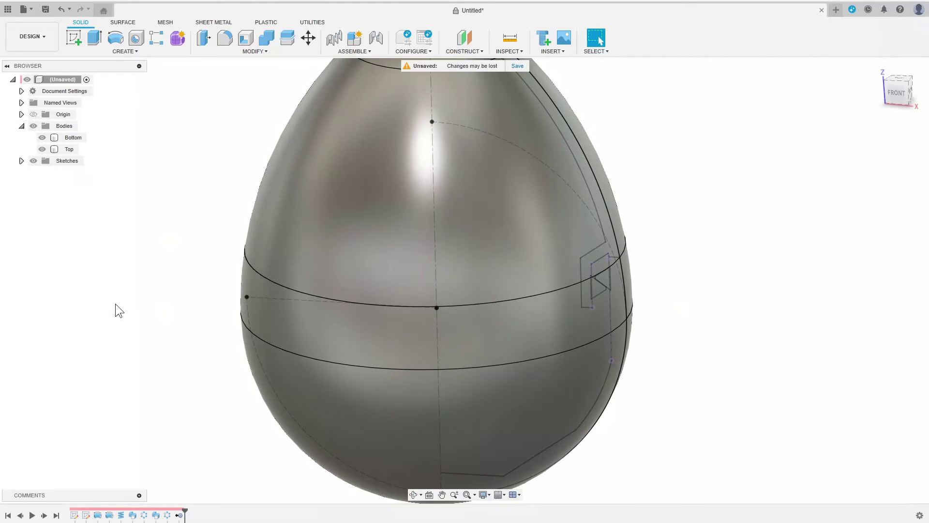
scroll(118, 291, "down", 3)
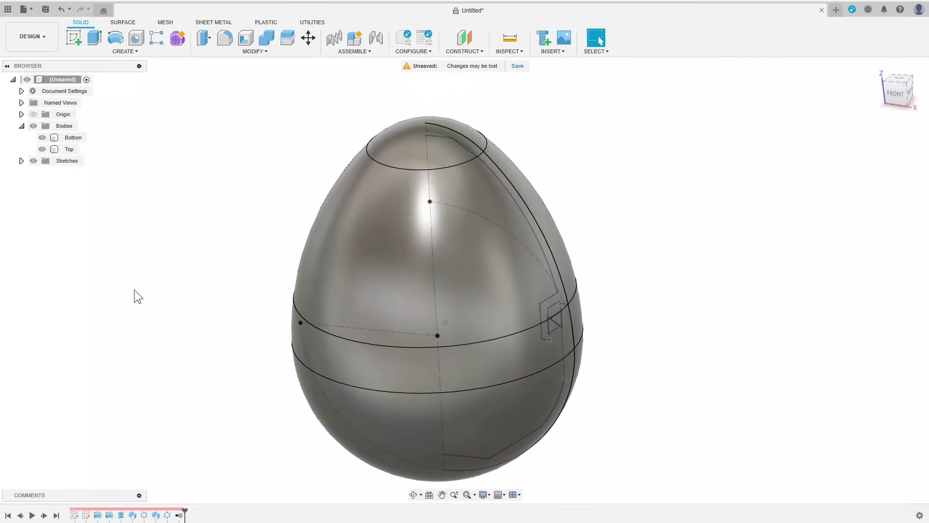
right_click(61, 129)
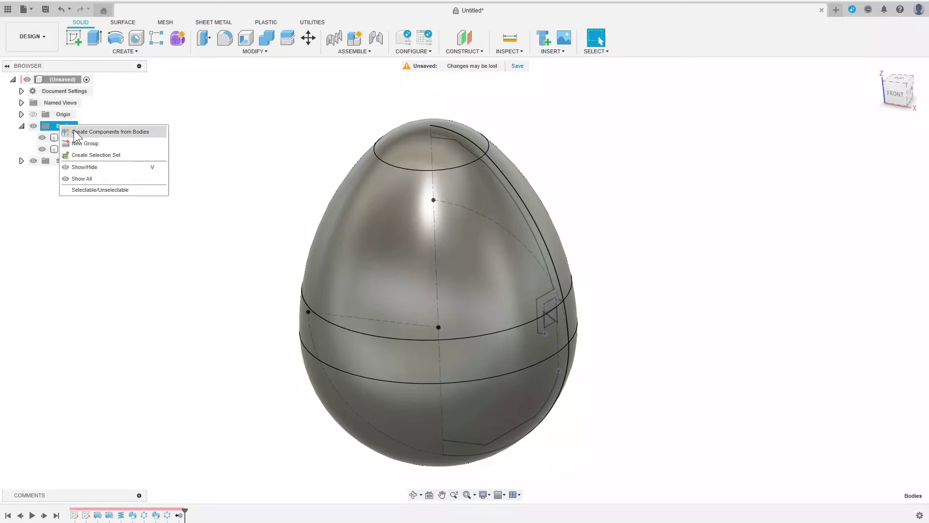
left_click(73, 133)
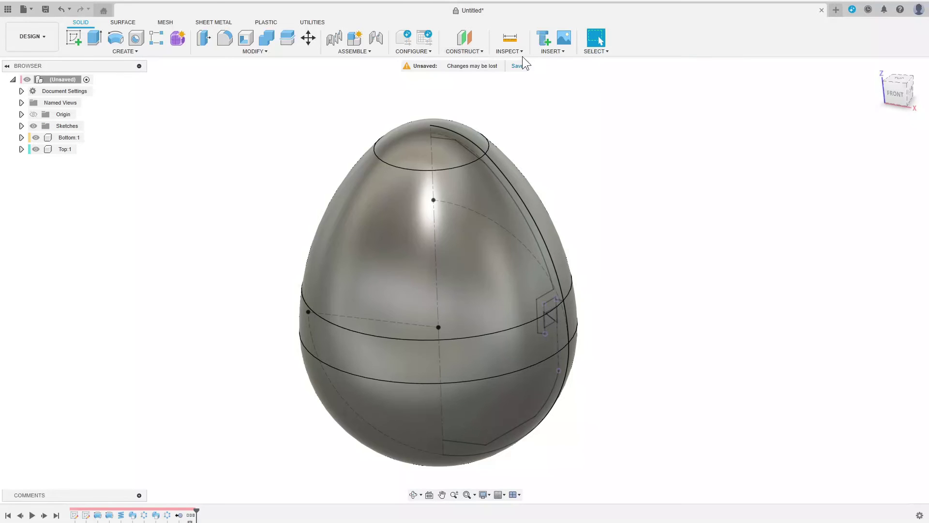
left_click(510, 51)
left_click(512, 169)
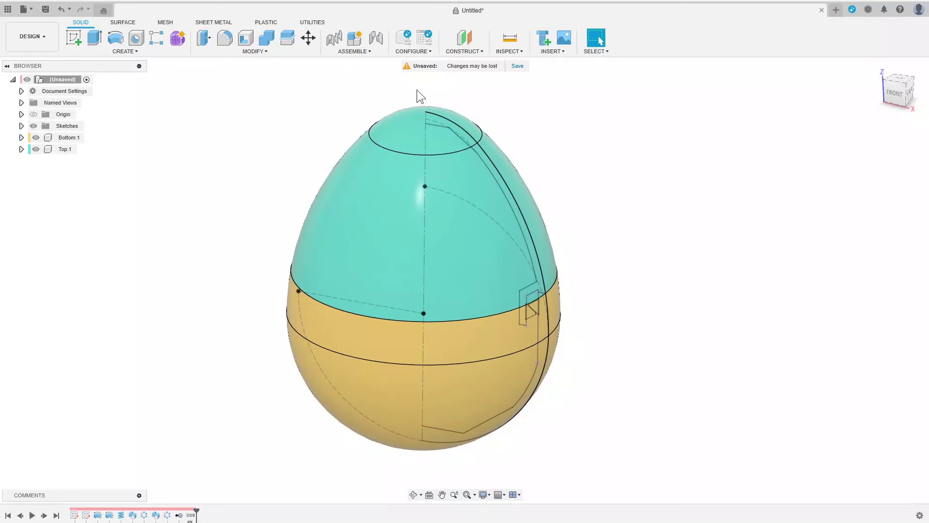
- Run a Section Analysis on the XZ plane and slide the cut deeper to expose the threads
left_click(507, 49)
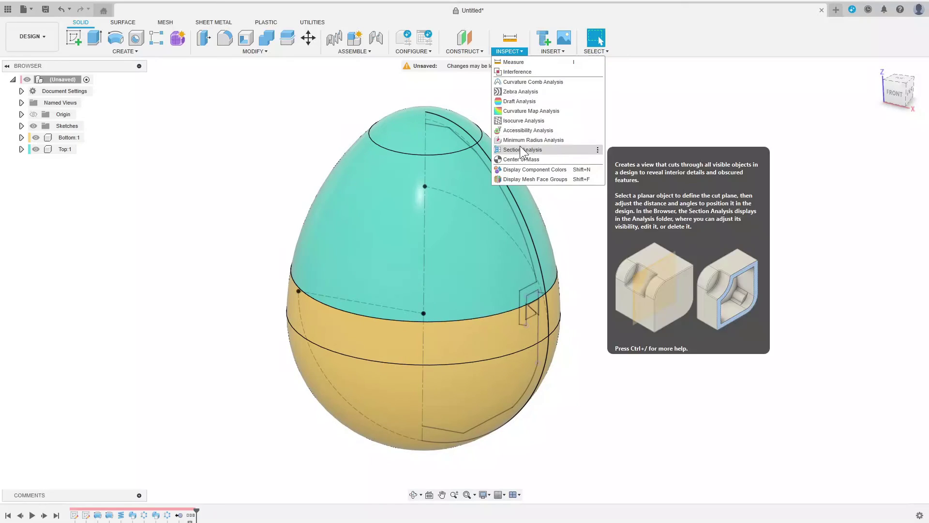
left_click(511, 152)
left_click(465, 286)
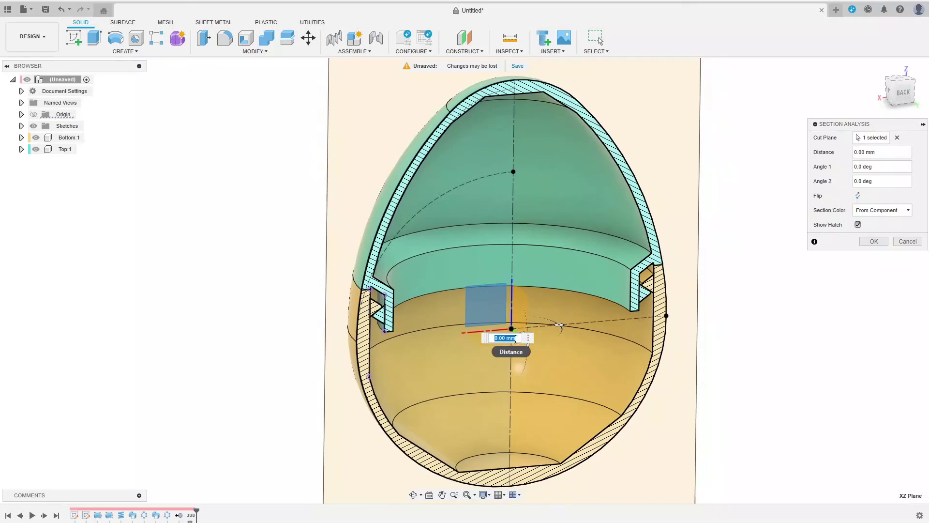
left_click_drag(521, 333, 538, 377)
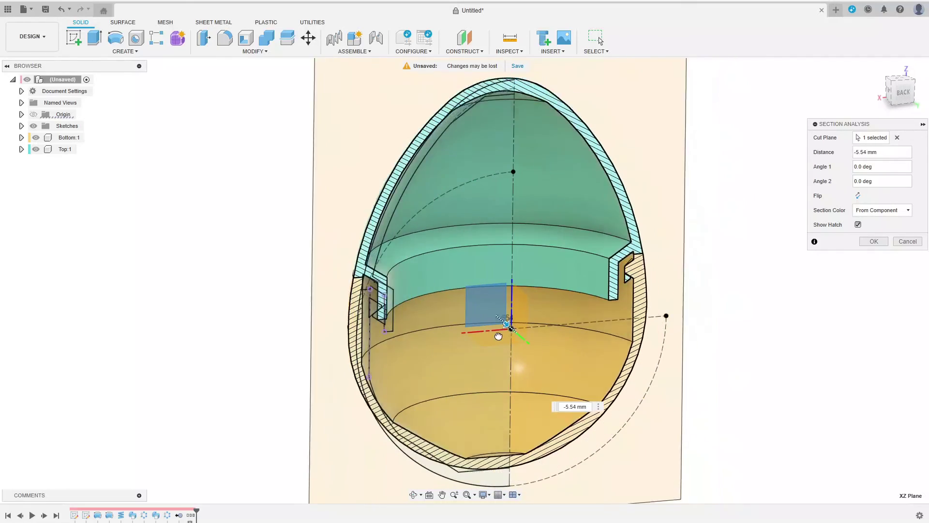
- Cancel the section preview and hide Bottom:1, leaving only the top shell visible
left_click(908, 241)
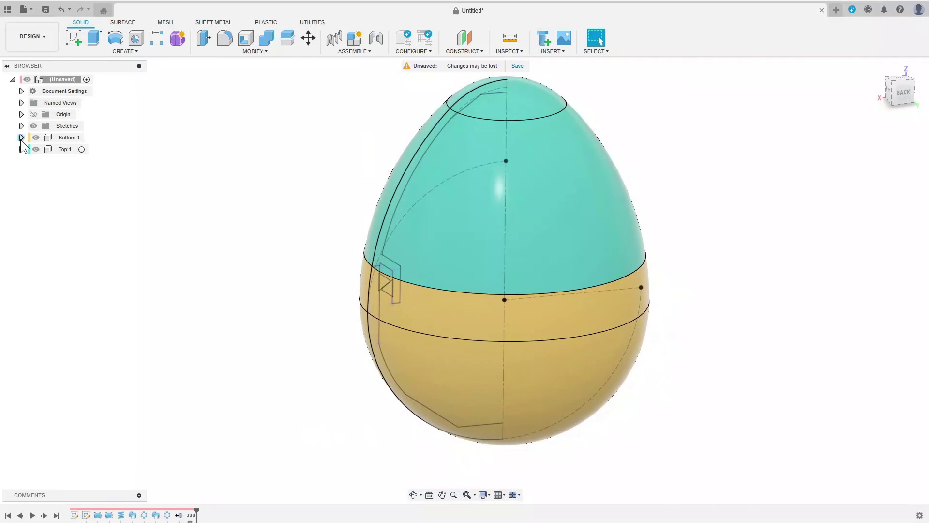
left_click(36, 137)
mouse_move(705, 290)
middle_mouse_down("shift")
mouse_move(641, 334)
mouse_move(64, 153)
middle_mouse_up("shift")
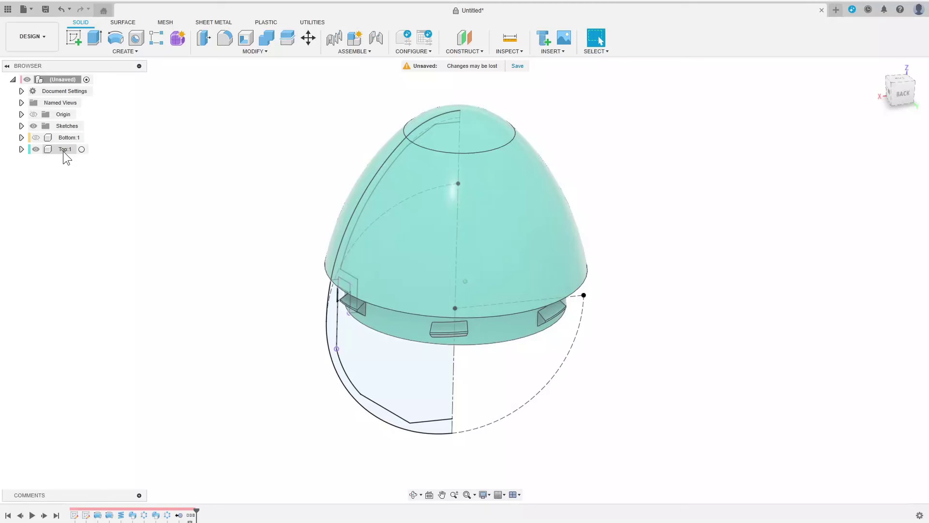
- Copy Top:1 and Paste New into the root design as Top (1):1, kept in place
left_click(63, 151)
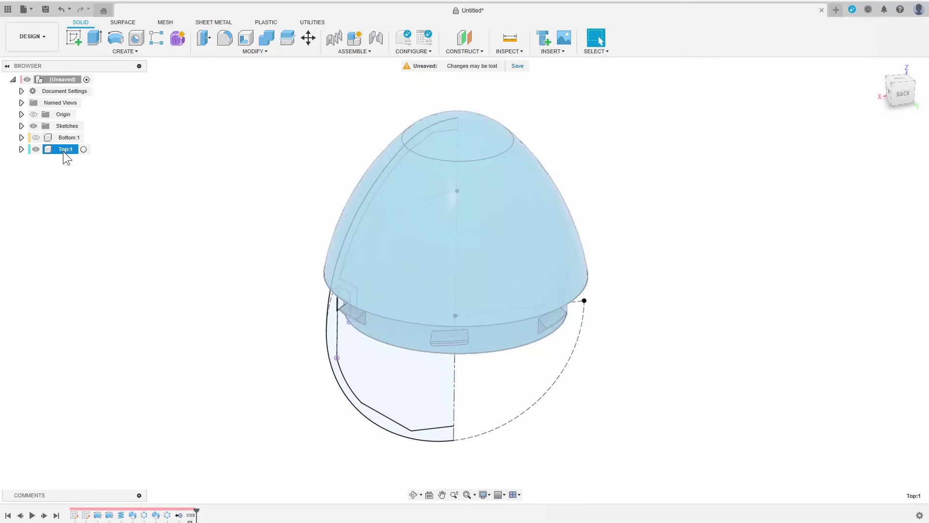
right_click(63, 151)
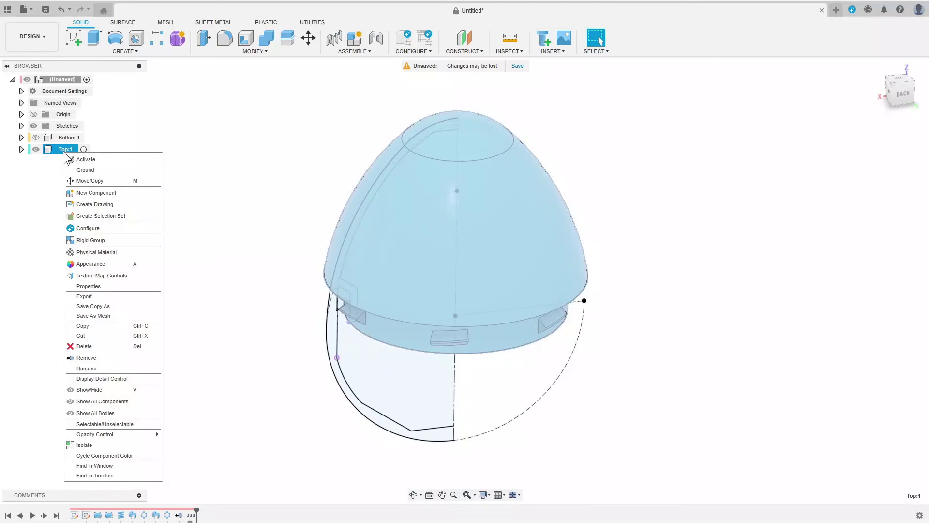
left_click(100, 327)
right_click(54, 80)
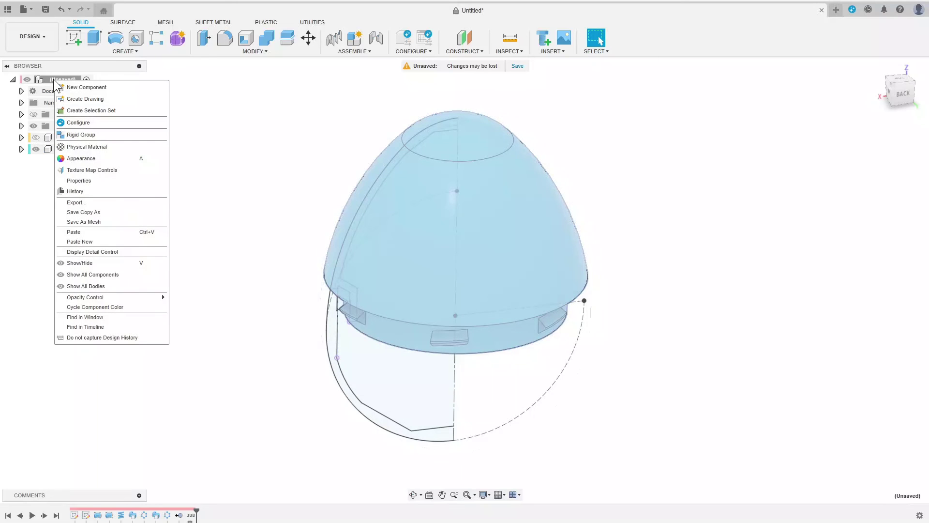
left_click(107, 243)
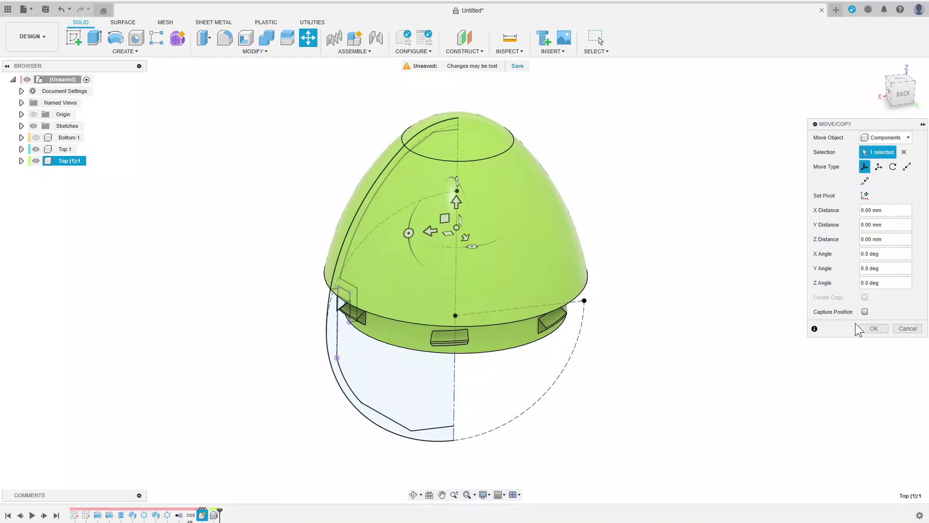
left_click(873, 328)
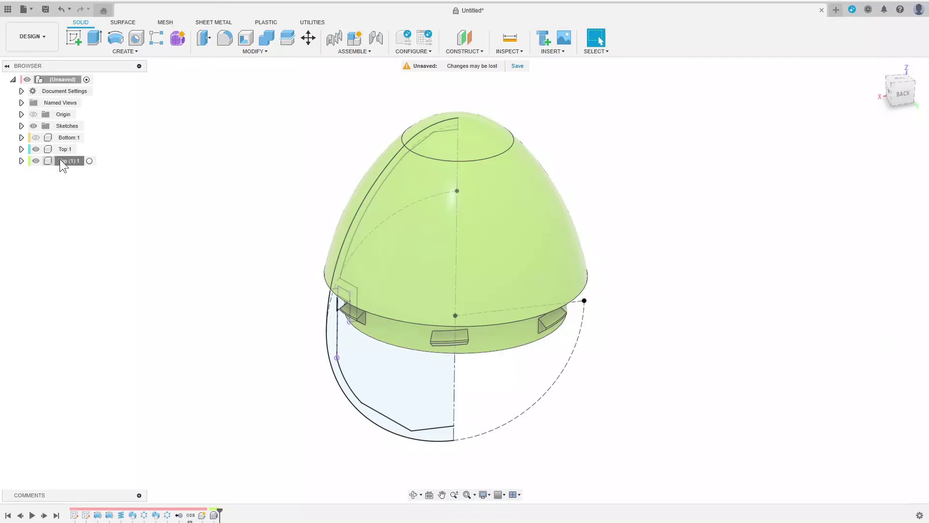
- Rename Top (1):1 to 'Top for Printing' and expand it in the browser
right_click(60, 160)
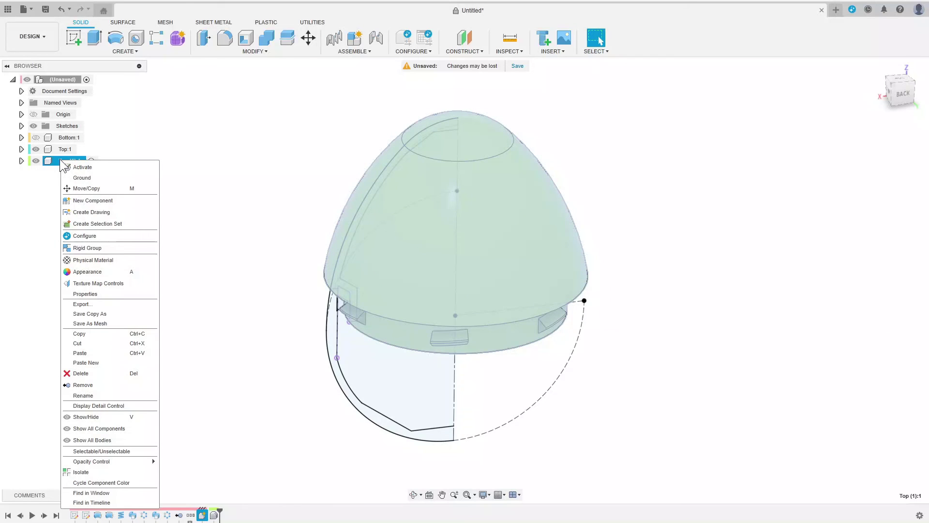
left_click(53, 158)
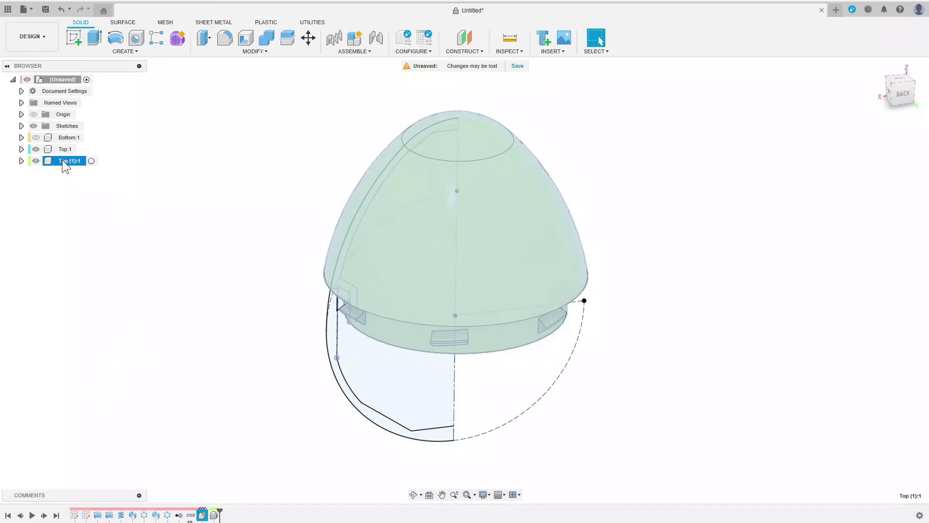
double_click(62, 160)
type("Top for P")
type("rinting")
key("Return")
left_click(108, 161)
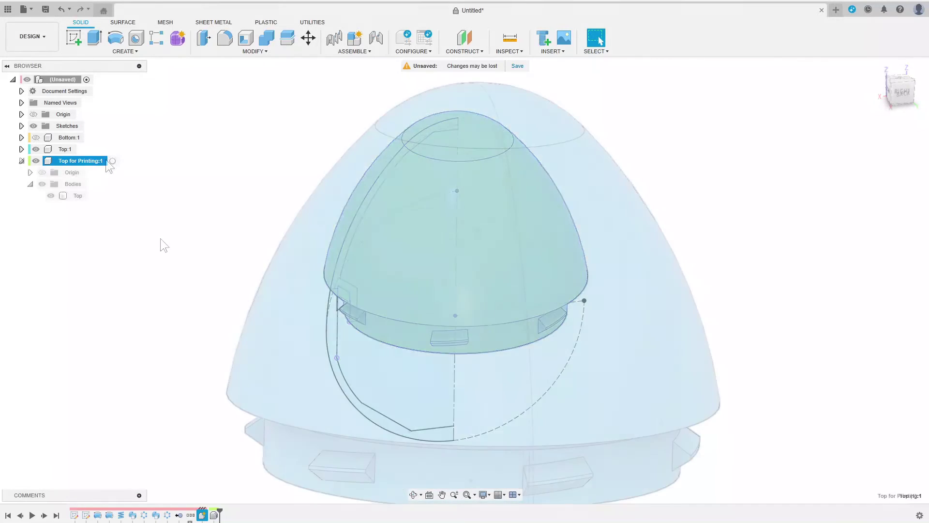
- Activate Top for Printing, sketch on its rim face and offset the outer circle 0.25 mm outward
left_click(110, 161)
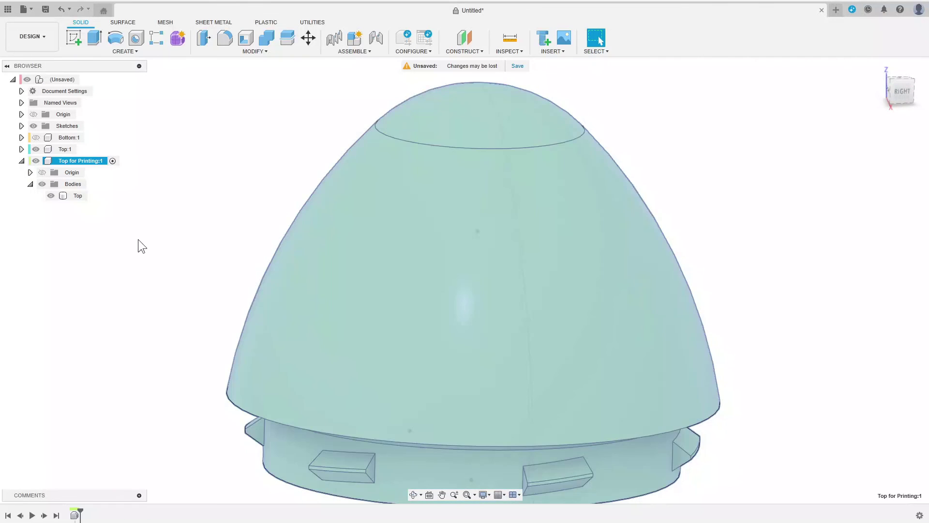
middle_click_drag(138, 239, 184, 138, "shift")
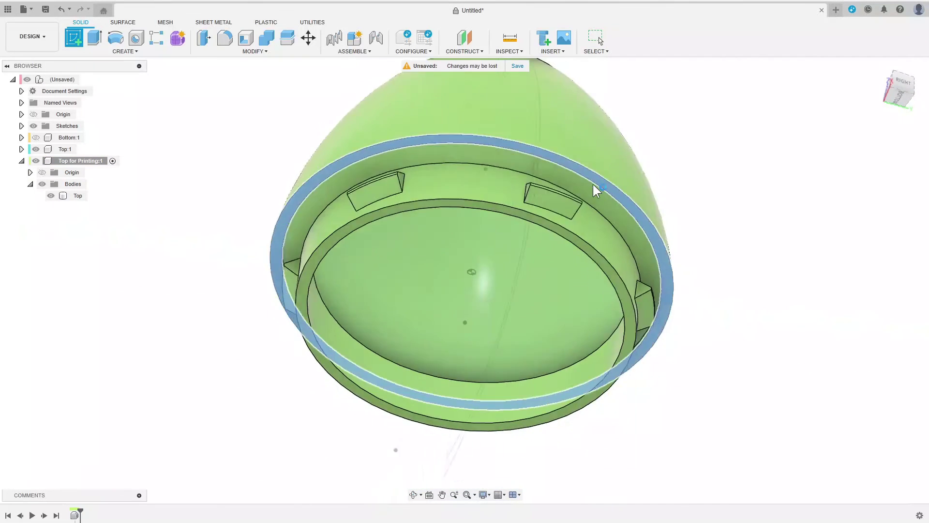
left_click(594, 184)
key("o")
left_click(587, 119)
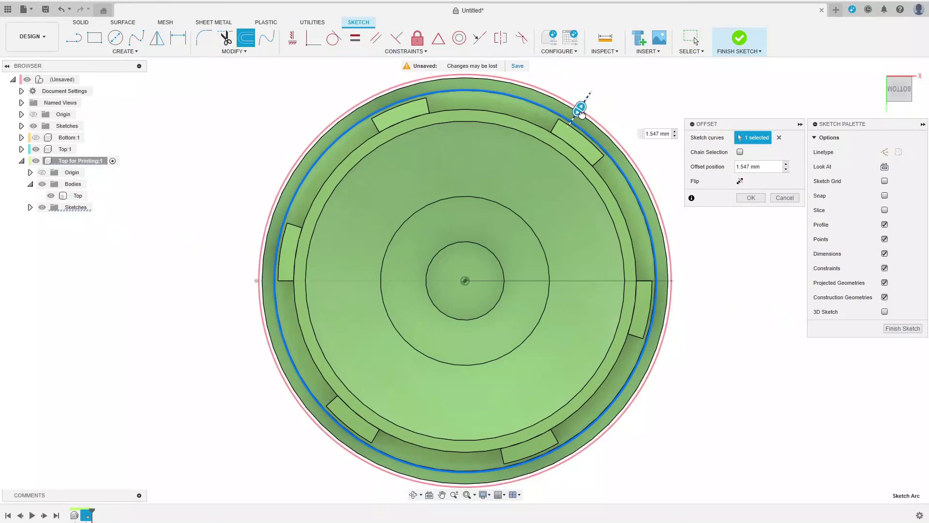
type(".25")
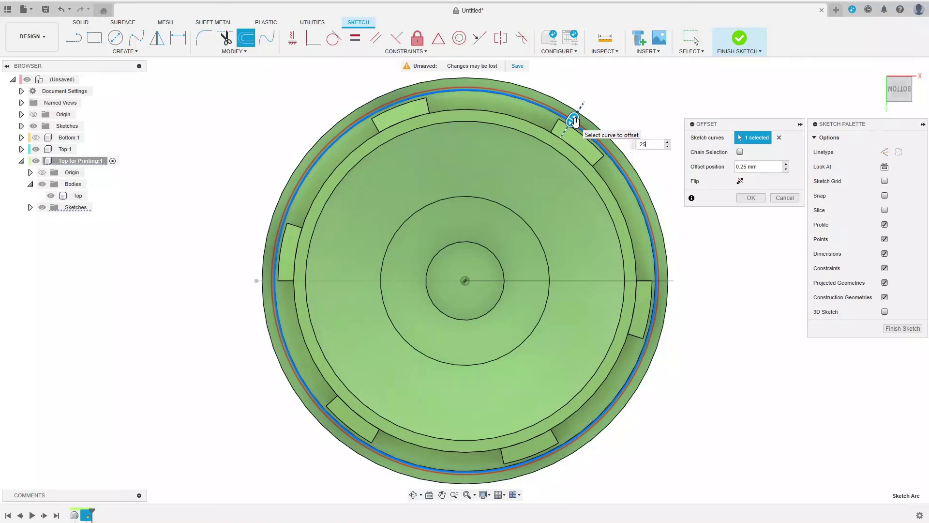
left_click(751, 198)
- Offset the outer rim circle again by 0.25 mm flipped to the inside
left_click(246, 38)
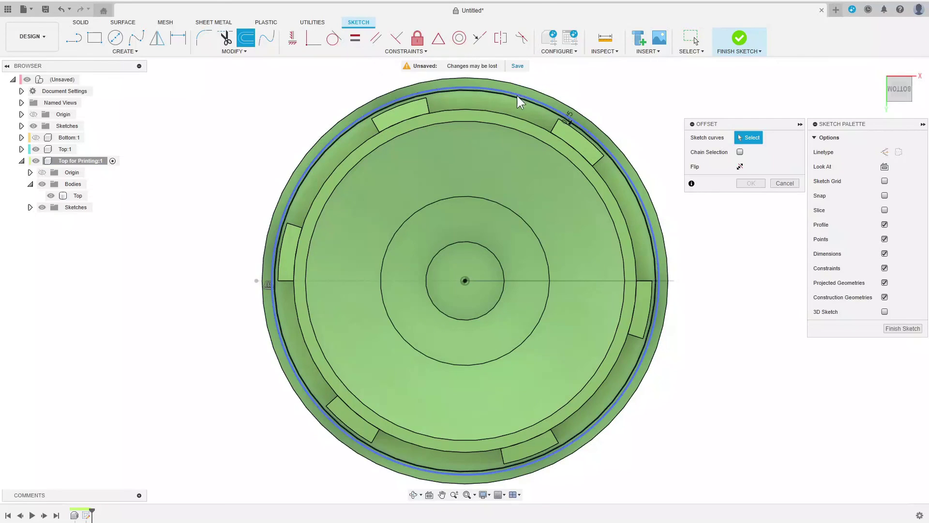
left_click(517, 95)
left_click(740, 181)
double_click(755, 167)
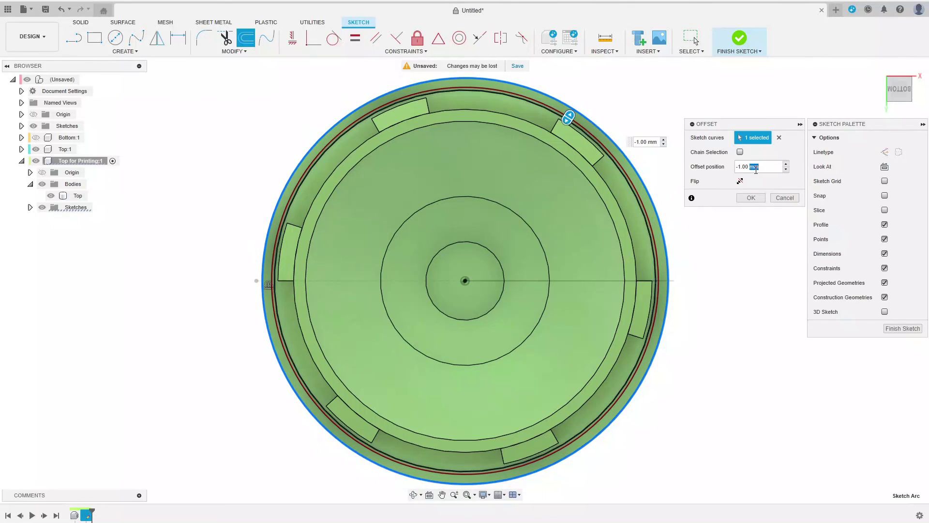
type("-.25")
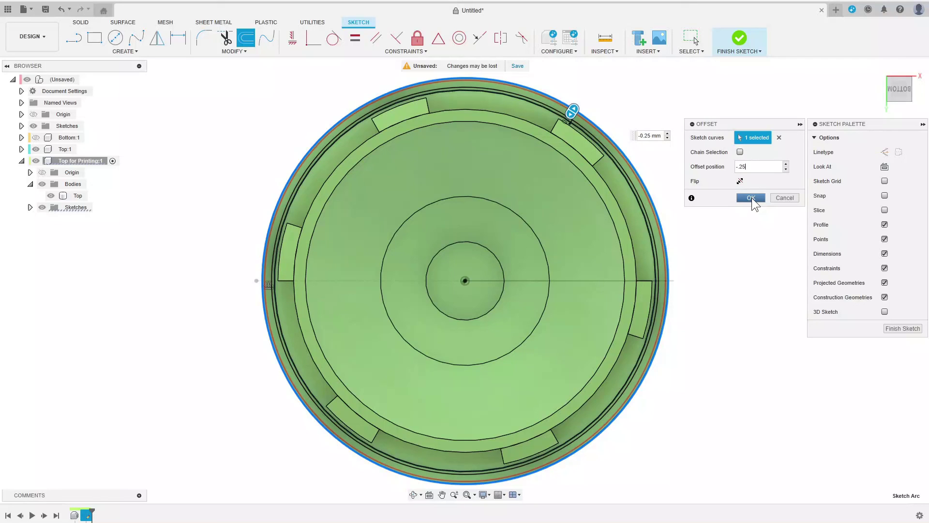
left_click(752, 197)
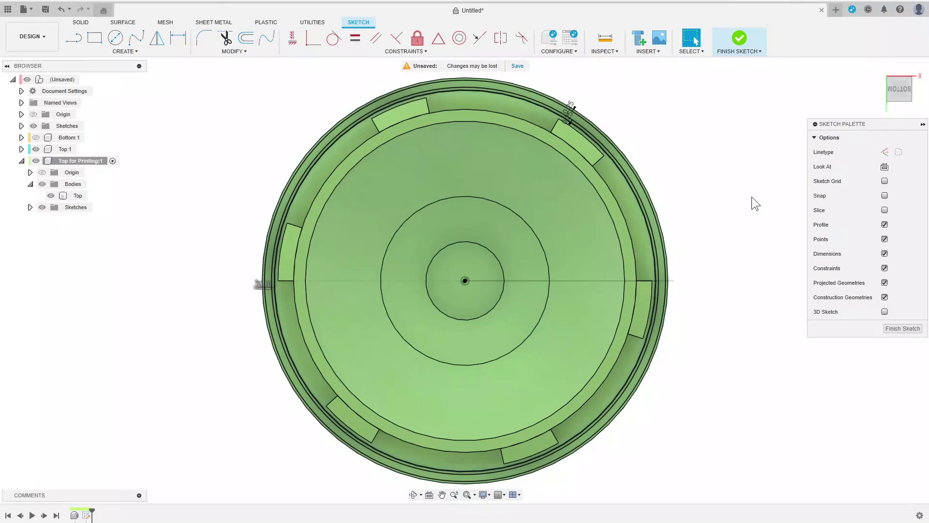
- Extrude the thin ring profile with extent To Object up to the lip's end face, as Join
left_click(739, 40)
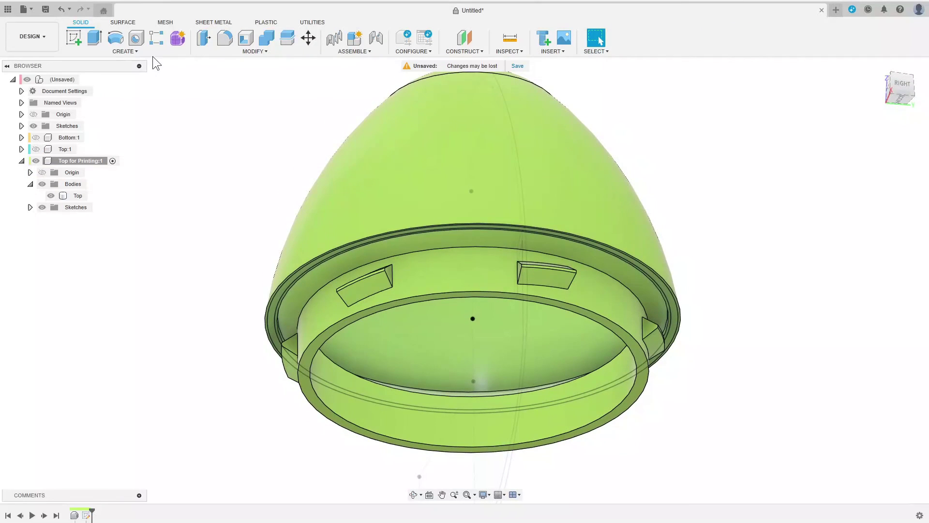
left_click(94, 38)
left_click(680, 336)
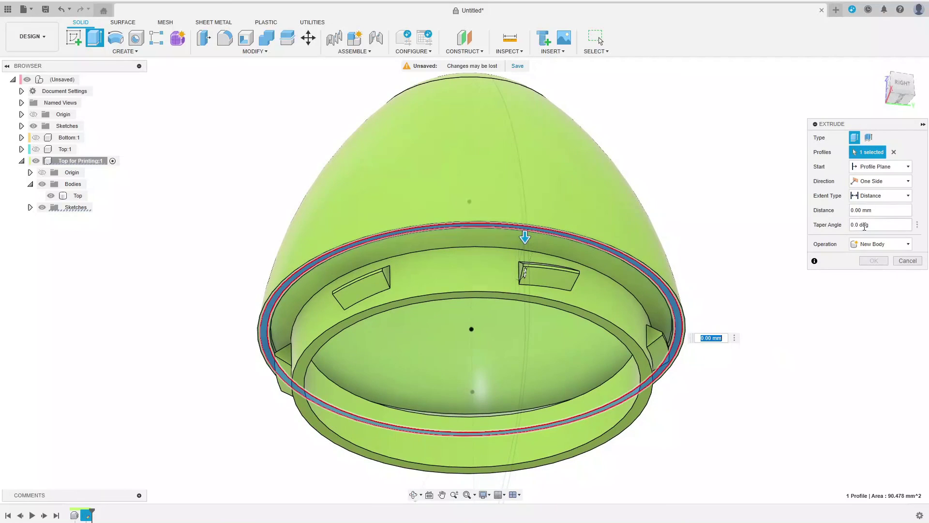
left_click(870, 195)
left_click(872, 212)
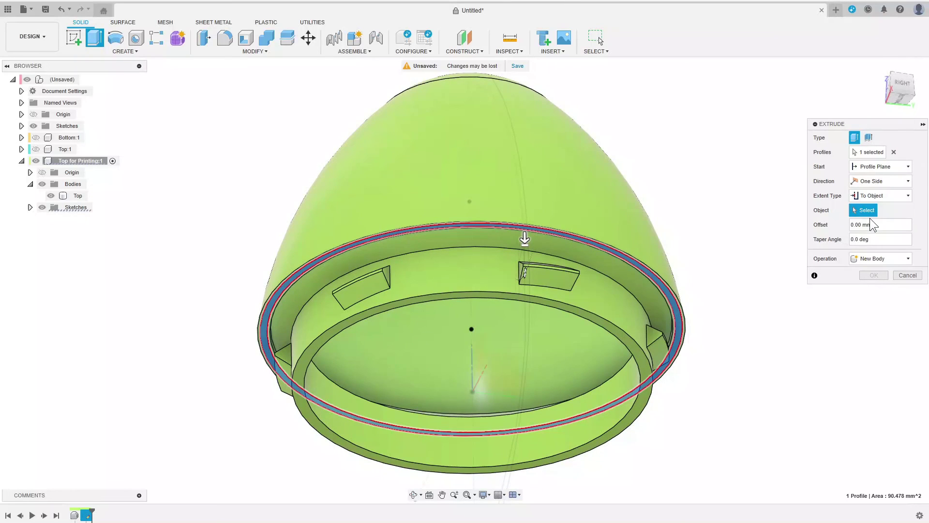
left_click(644, 394)
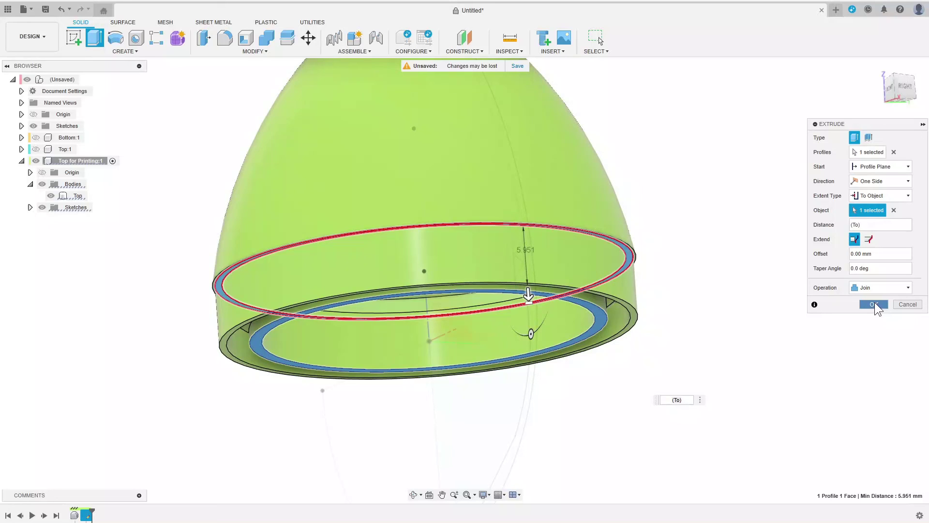
- Confirm the ring extrusion and save a Section Analysis on the XZ plane
left_click(875, 303)
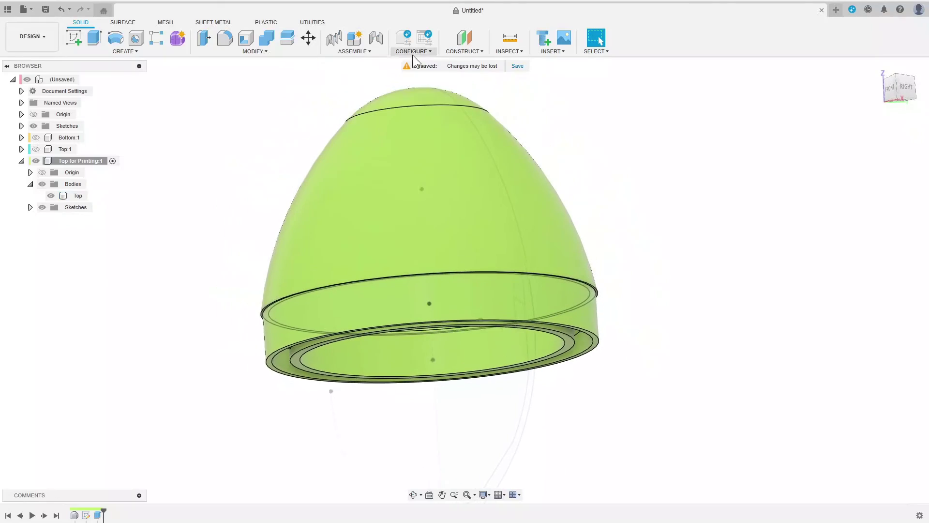
left_click(510, 52)
left_click(534, 150)
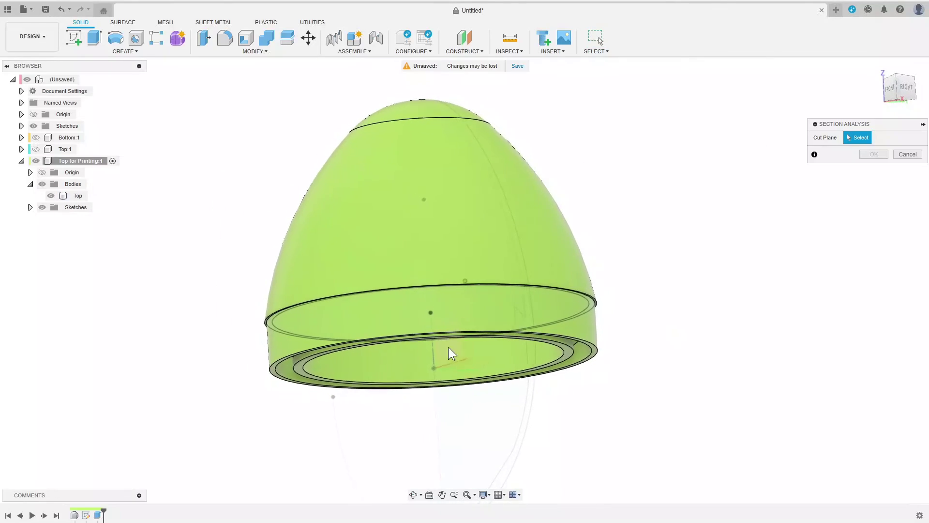
left_click(436, 345)
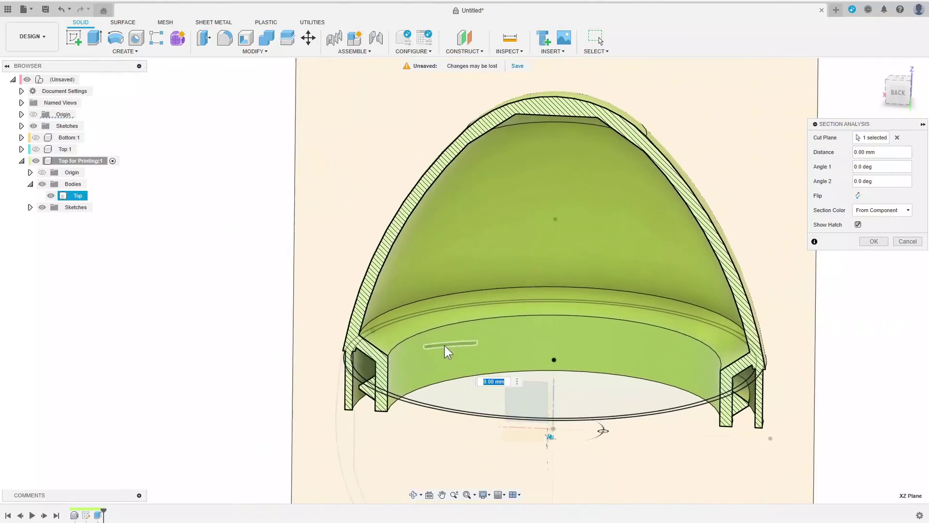
left_click(874, 241)
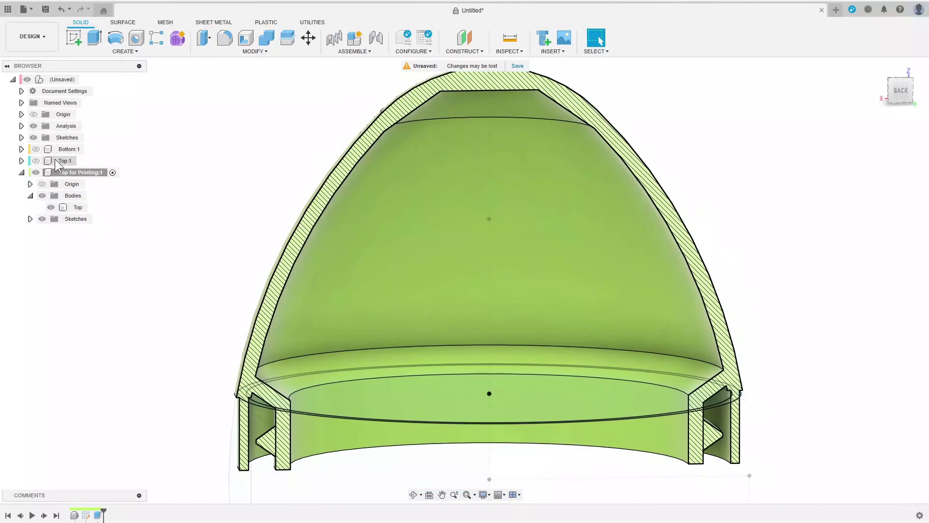
- Show Bottom:1 and hide Top for Printing:1 so the section reveals both original halves
left_click(35, 149)
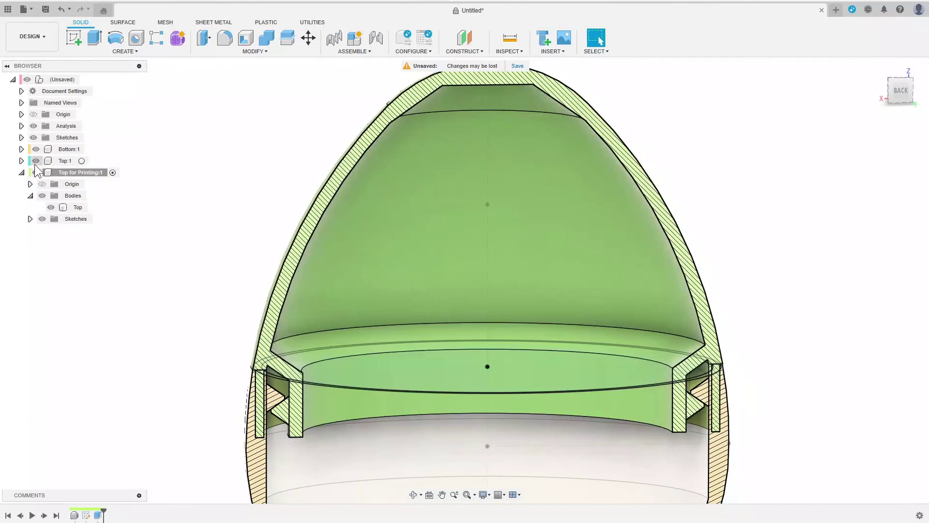
left_click(35, 173)
scroll(120, 281, "down", 5)
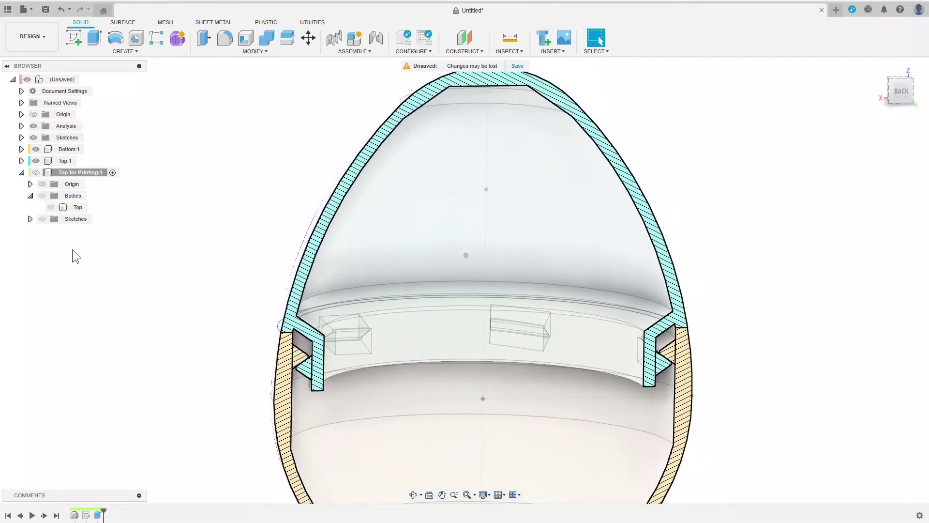